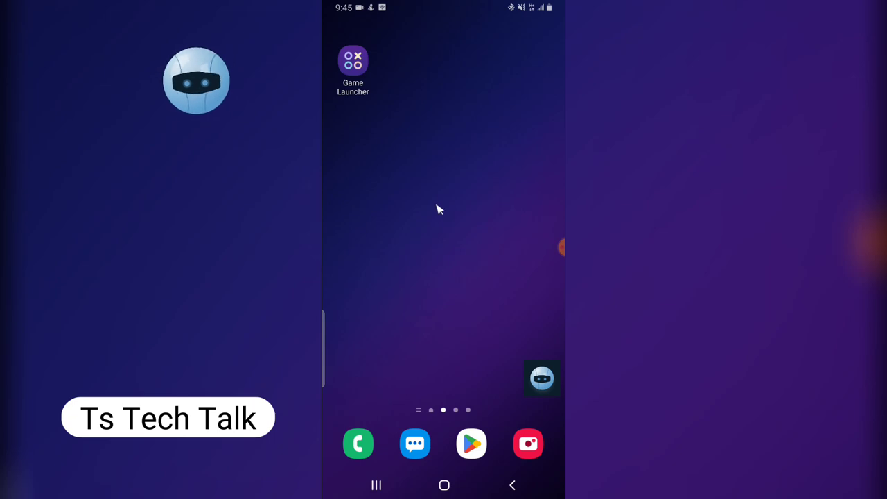
Open the YouTube app from the phone's app list.
{"action": "left_click_drag", "start_coordinate": [452, 264], "coordinate": [452, 125]}
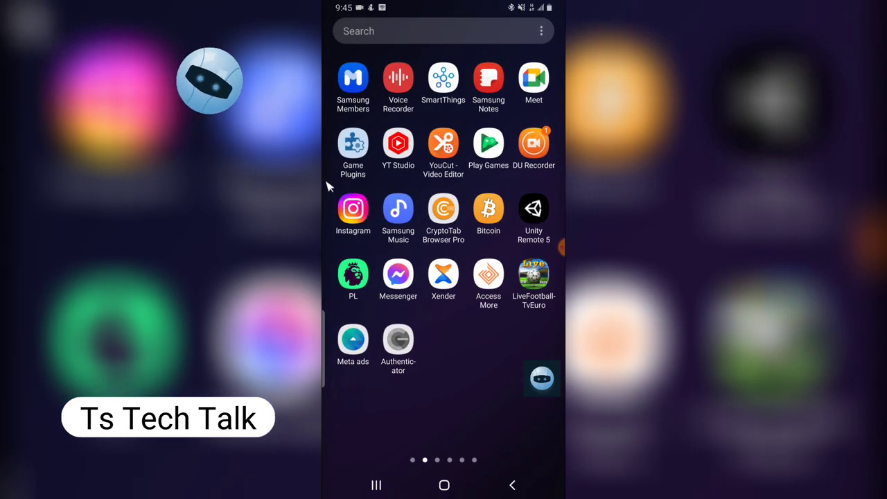
{"action": "left_click_drag", "start_coordinate": [325, 184], "coordinate": [499, 187]}
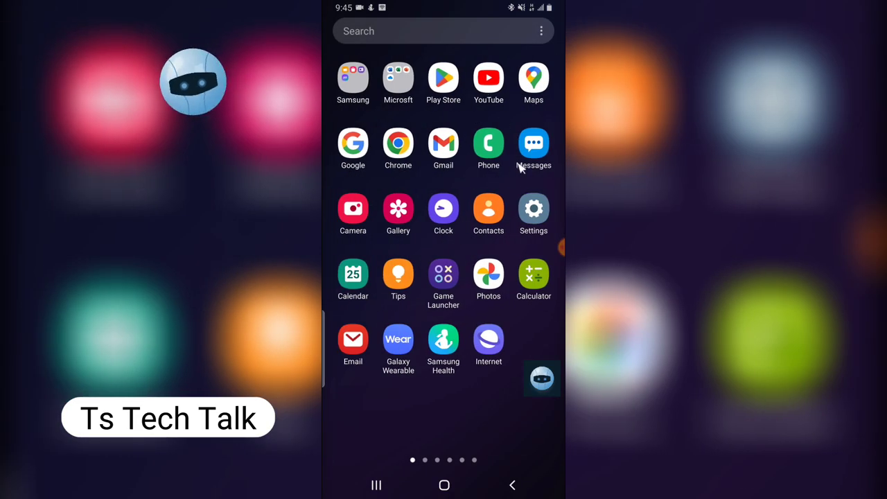
{"action": "left_click", "coordinate": [489, 78]}
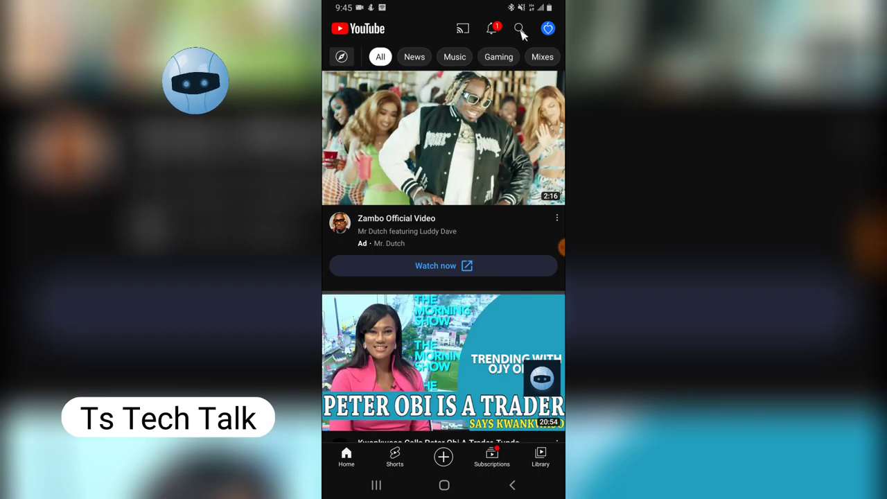
{"action": "left_click", "coordinate": [520, 29]}
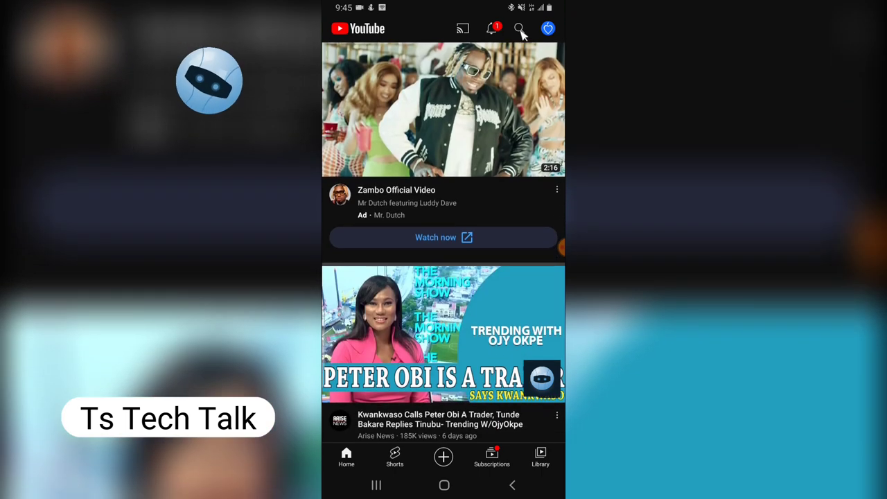
{"action": "left_click", "coordinate": [520, 29]}
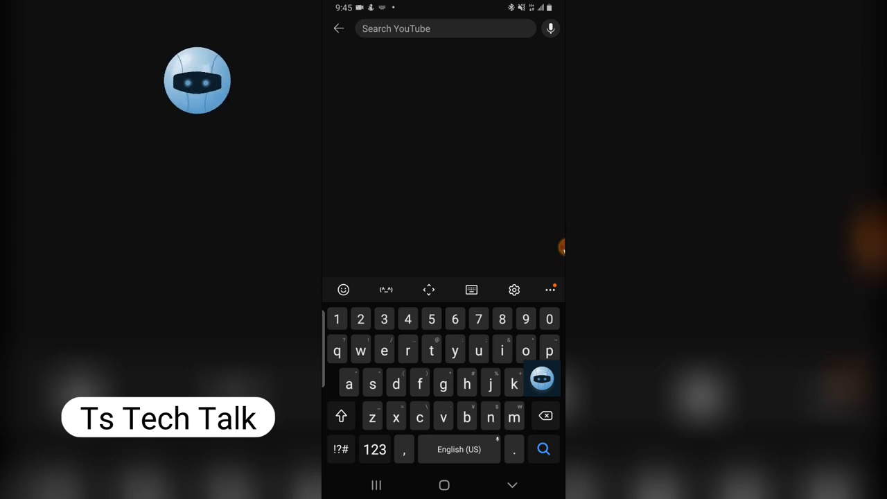
{"action": "left_click", "coordinate": [336, 29]}
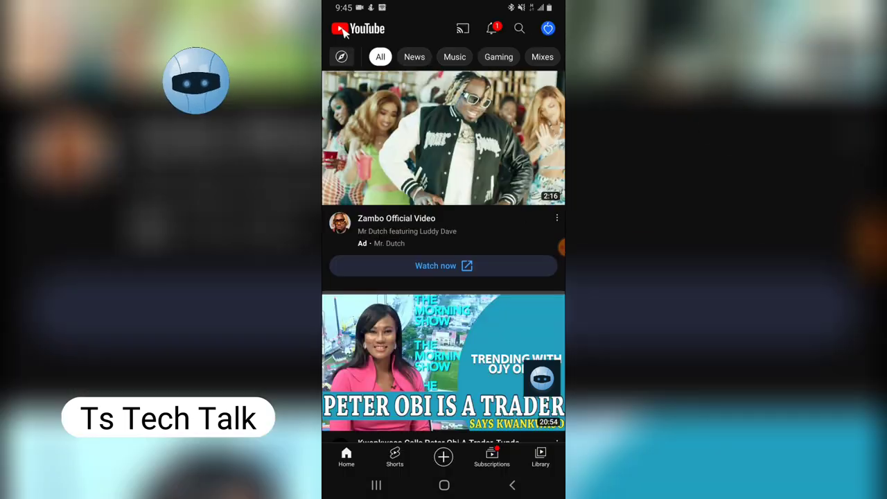
{"action": "left_click", "coordinate": [551, 31]}
{"action": "left_click", "coordinate": [336, 31]}
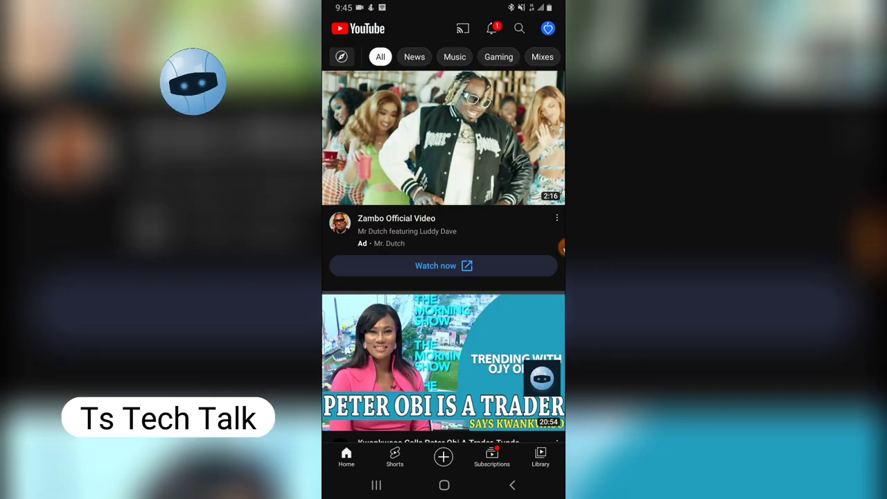
{"action": "left_click", "coordinate": [561, 247]}
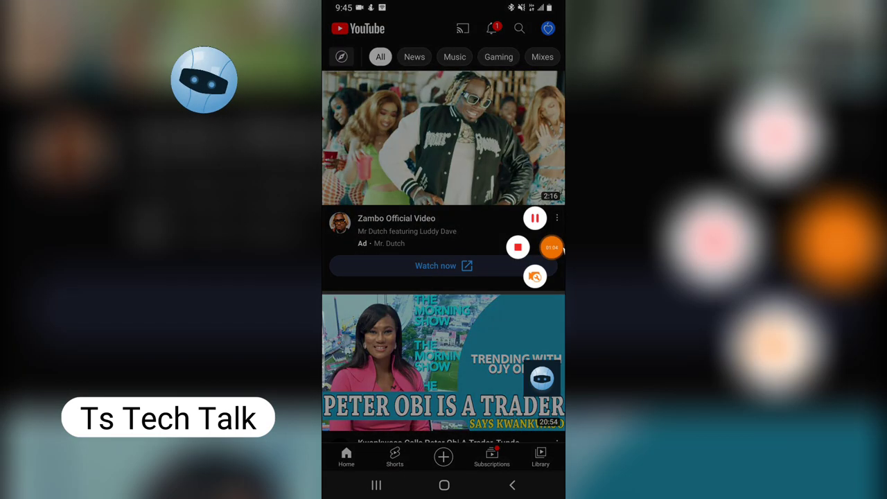
{"action": "left_click", "coordinate": [535, 219]}
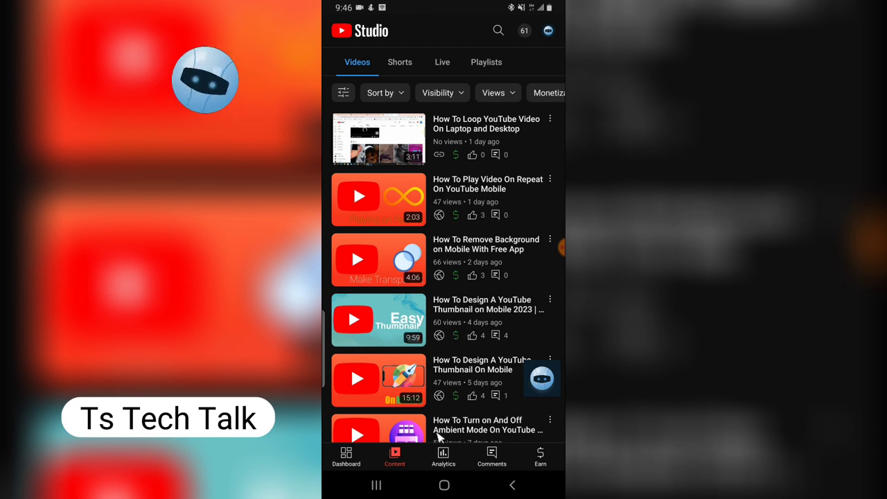
Check the uploaded video titles in YouTube Studio's content list and switch back to YouTube.
{"action": "left_click", "coordinate": [376, 485]}
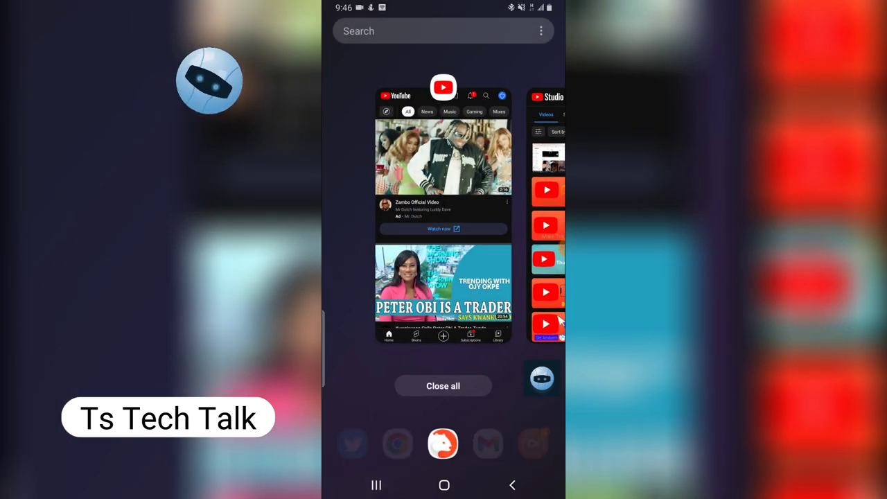
{"action": "left_click", "coordinate": [560, 320]}
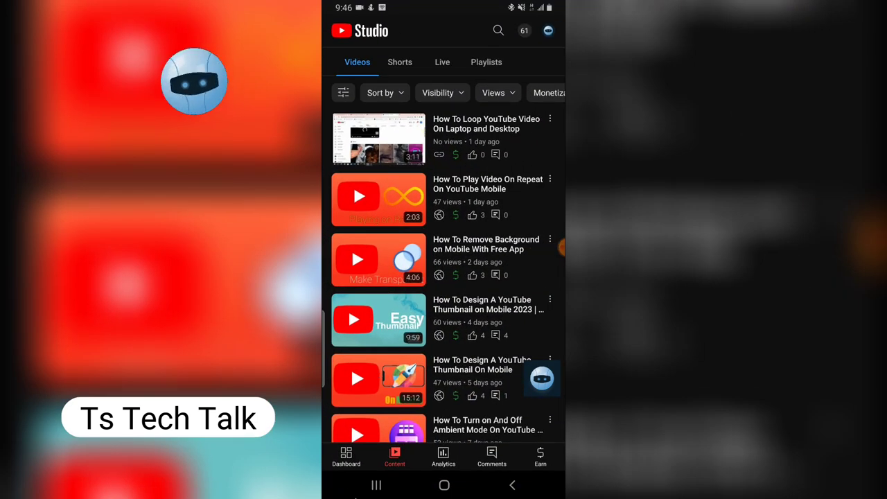
{"action": "left_click", "coordinate": [376, 485]}
{"action": "left_click", "coordinate": [444, 174]}
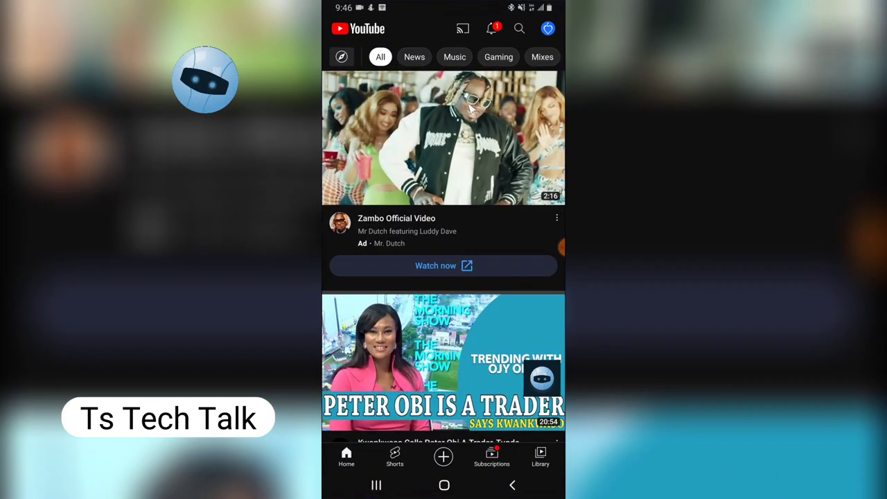
Enter "how to play video on youtube mobile" as the YouTube search query.
{"action": "left_click", "coordinate": [520, 28]}
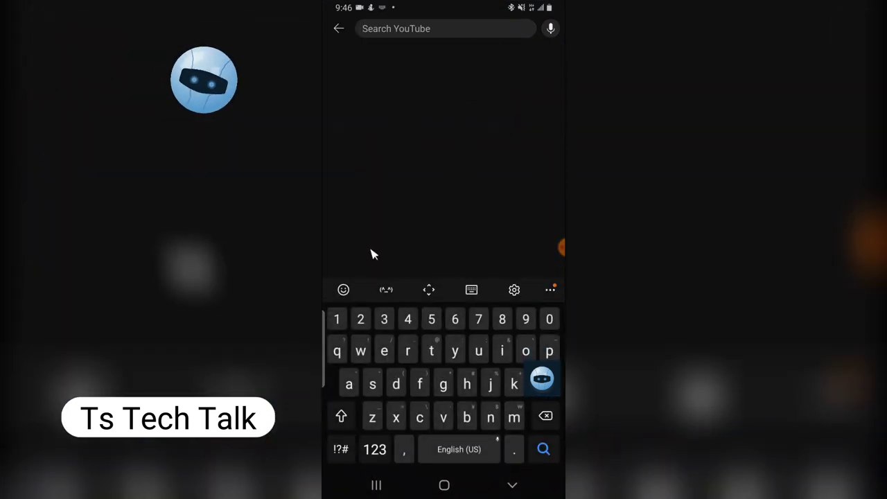
{"action": "type", "text": "how t"}
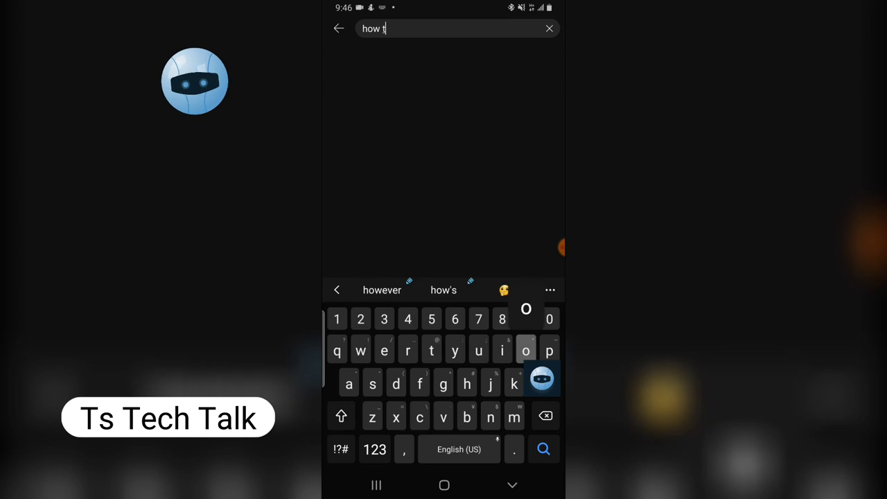
{"action": "type", "text": "o play v"}
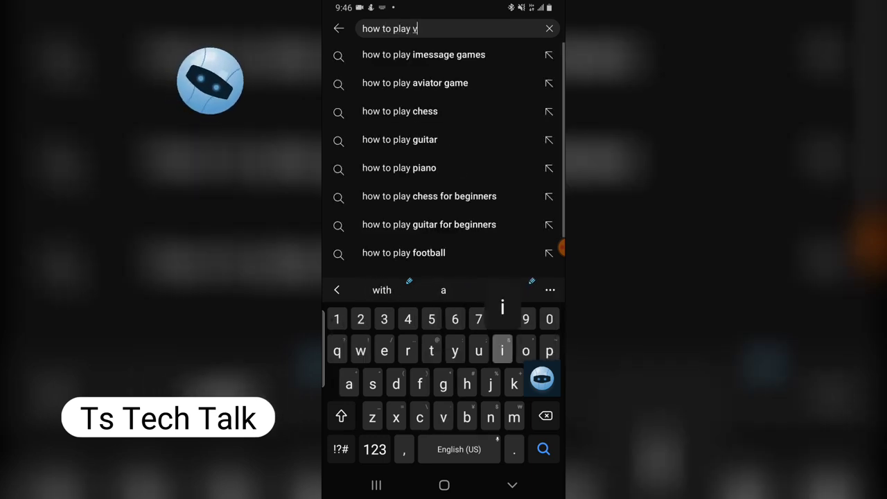
{"action": "type", "text": "ideo on "}
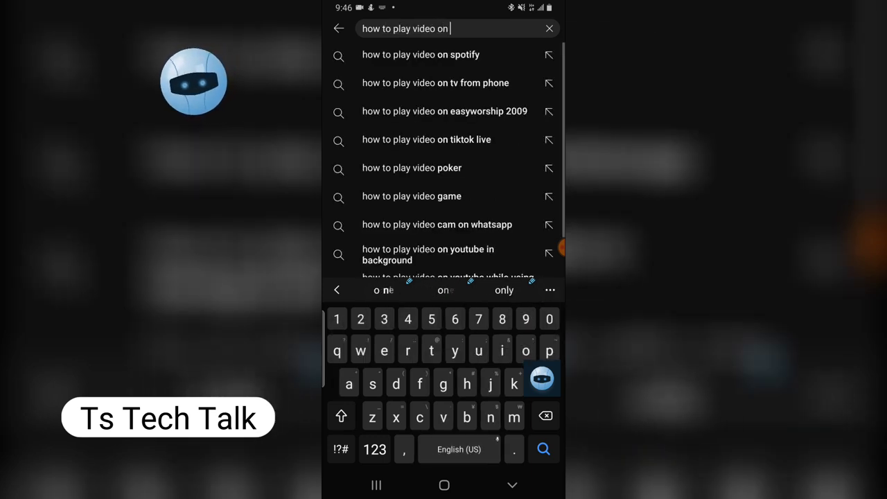
{"action": "type", "text": "youtube "}
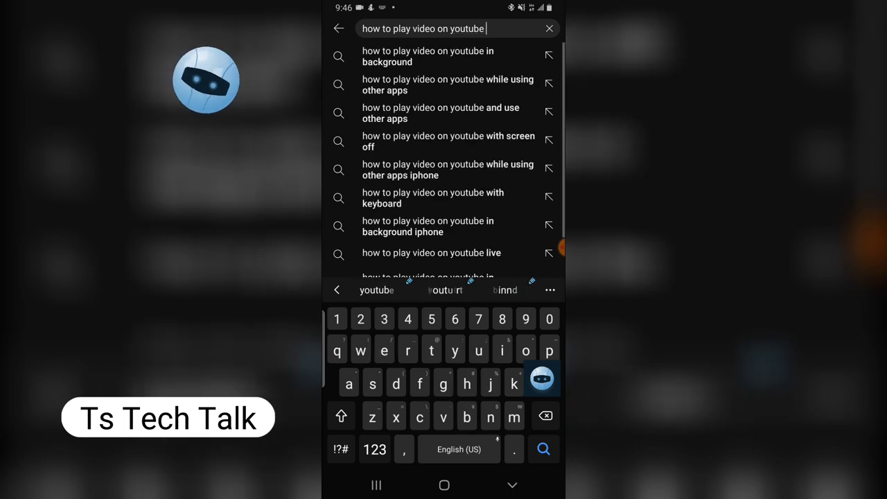
{"action": "type", "text": "mobile"}
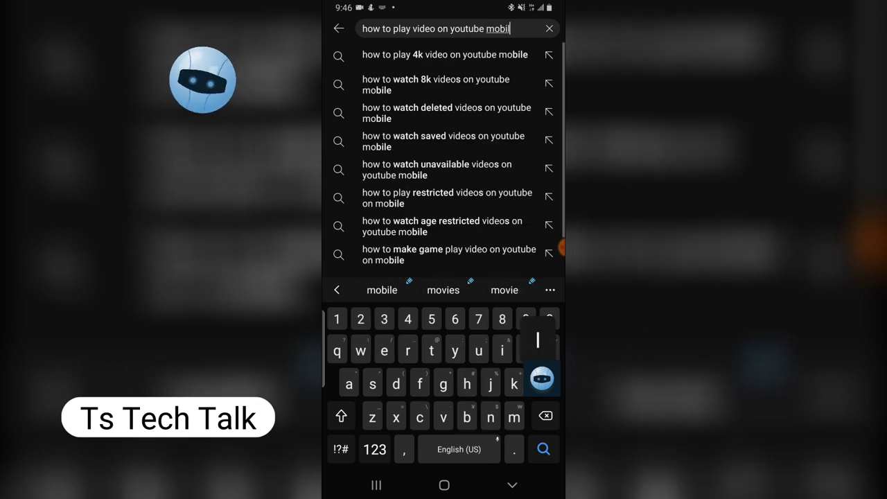
Insert the missing words so the search query reads "how to play video on repeat on youtube mobile".
{"action": "left_click", "coordinate": [435, 28]}
{"action": "left_click", "coordinate": [376, 485]}
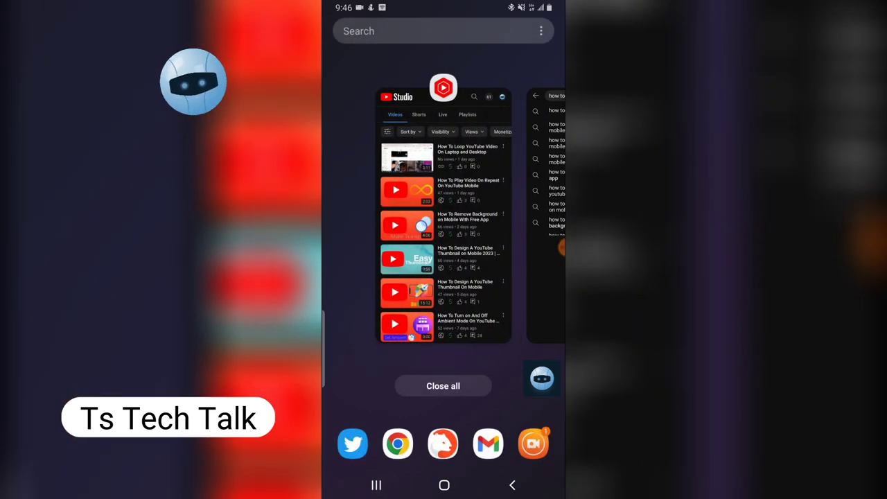
{"action": "left_click", "coordinate": [546, 214]}
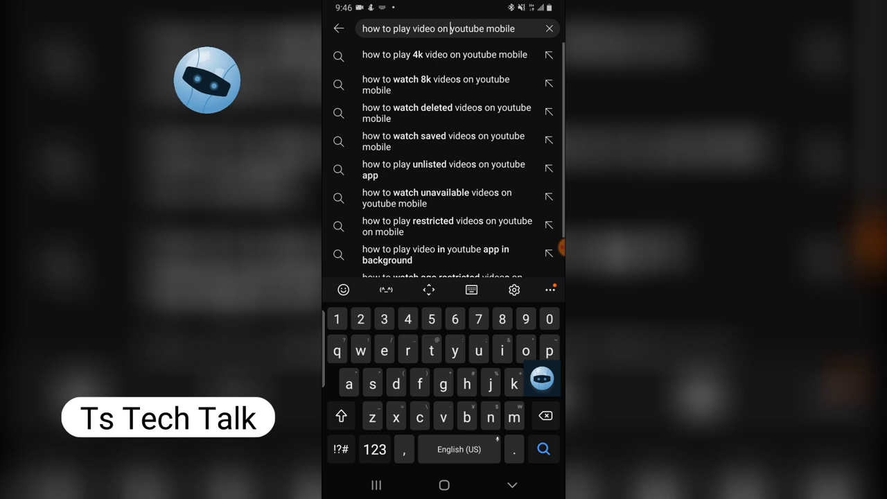
{"action": "type", "text": "repea"}
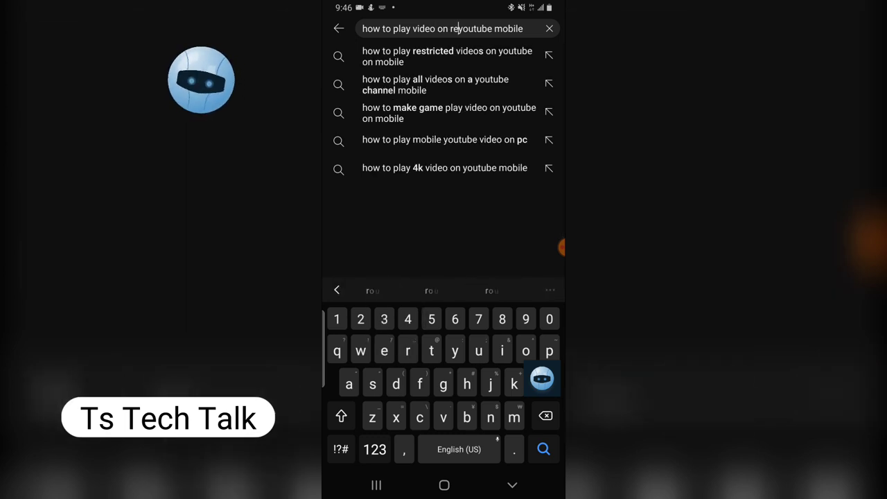
{"action": "type", "text": "t"}
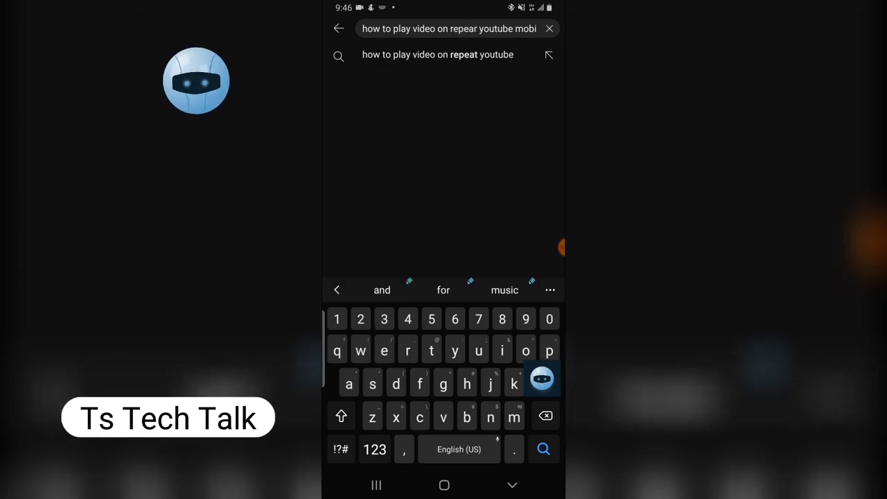
{"action": "left_click", "coordinate": [376, 485]}
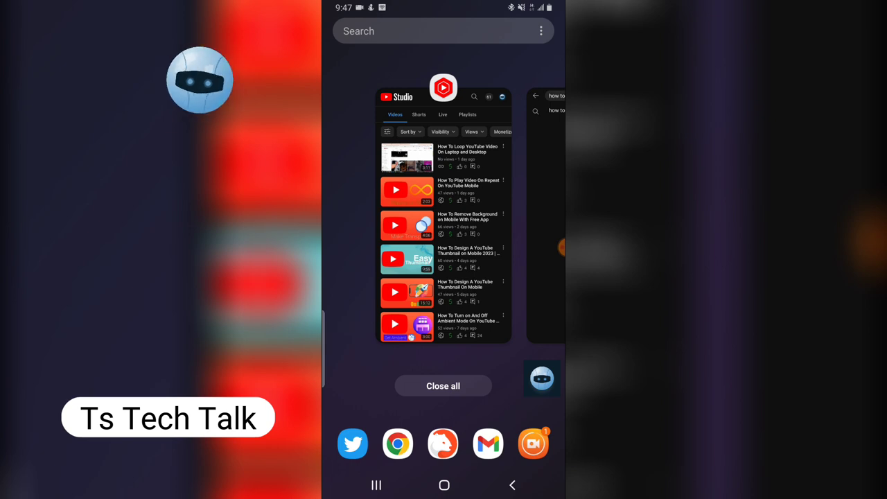
{"action": "left_click", "coordinate": [545, 214]}
{"action": "type", "text": "on repeat on youtube m"}
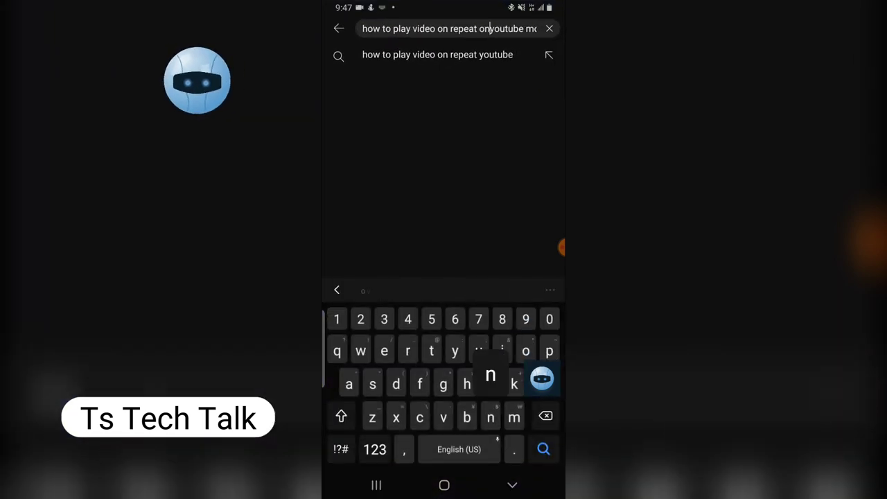
Run the search and locate the TS Tech Talk video "How To Play Video On Repeat On YouTube Mobile" in the results.
{"action": "key", "text": "Return"}
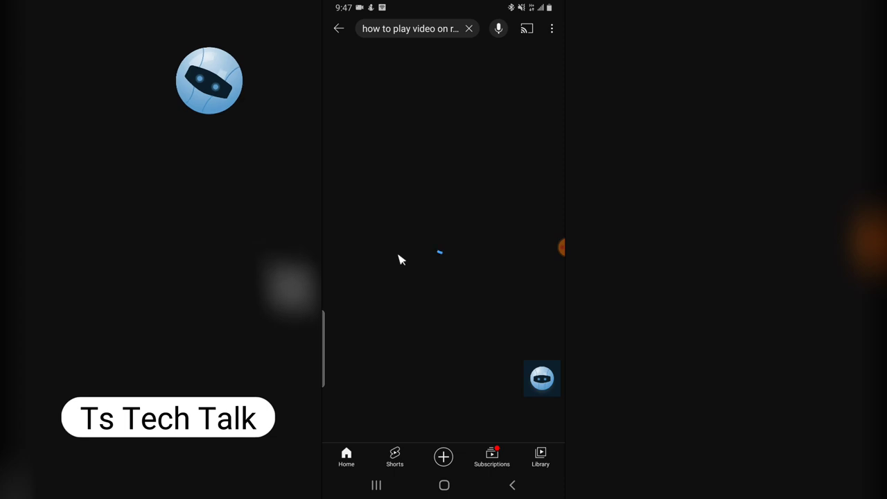
{"action": "scroll", "coordinate": [487, 290], "scroll_direction": "down", "scroll_amount": 3}
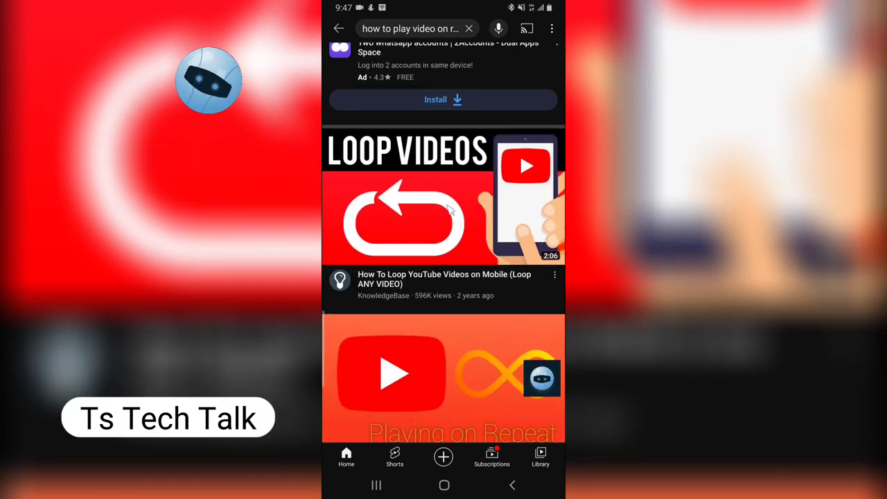
{"action": "scroll", "coordinate": [495, 303], "scroll_direction": "down", "scroll_amount": 2}
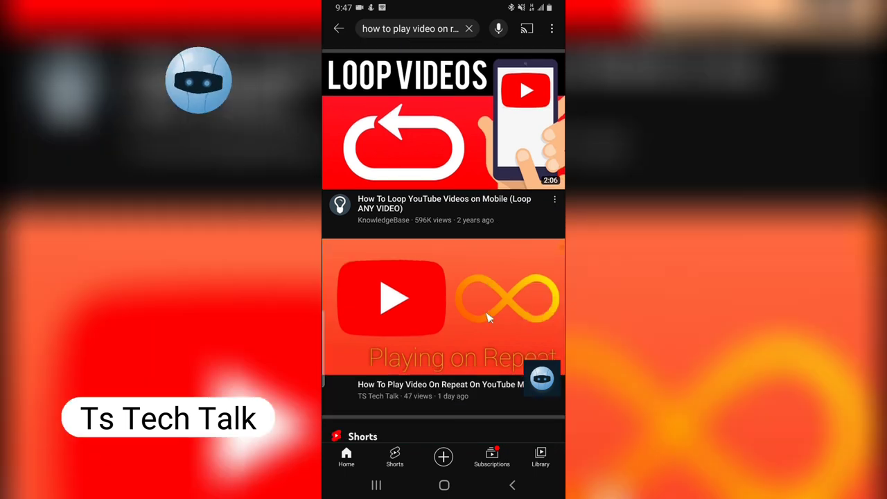
{"action": "scroll", "coordinate": [457, 395], "scroll_direction": "down", "scroll_amount": 1}
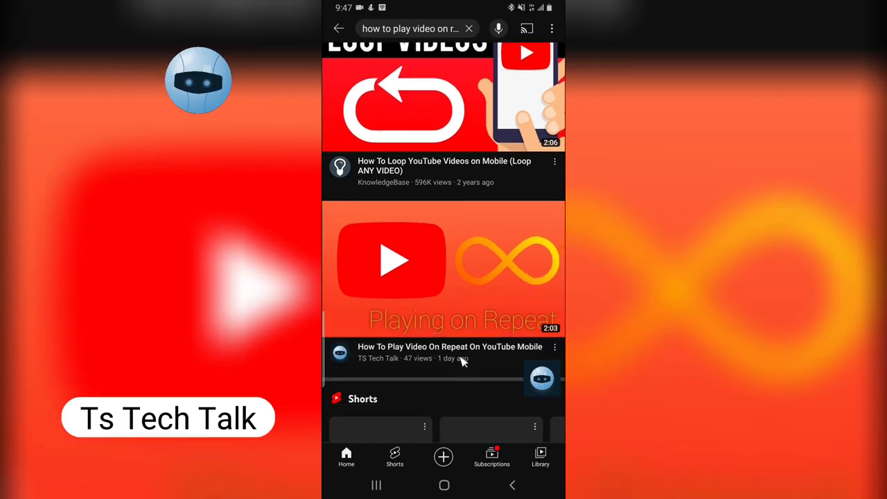
Copy the whole search query to the clipboard and return to the search results.
{"action": "left_click", "coordinate": [372, 31]}
{"action": "triple_click", "coordinate": [417, 28]}
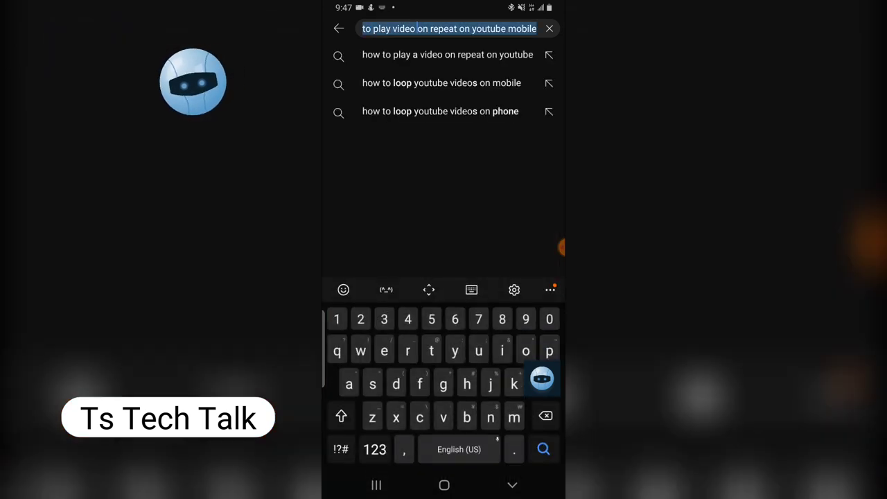
{"action": "left_click", "coordinate": [405, 72]}
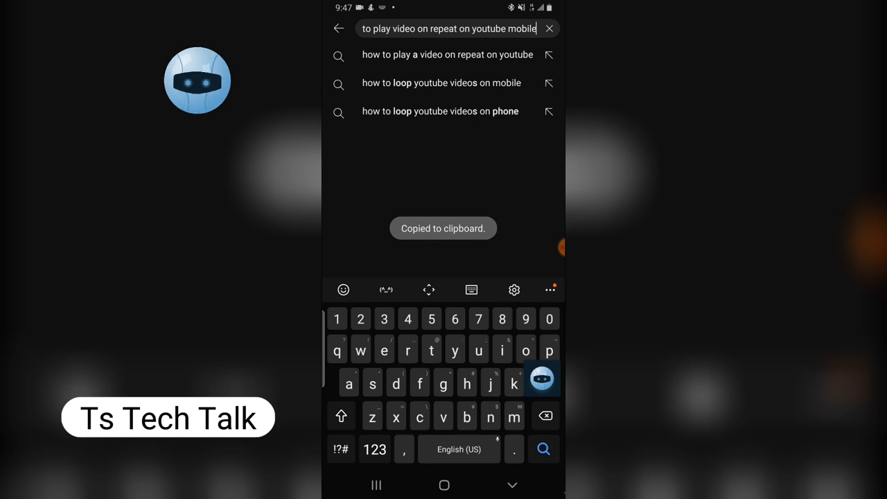
{"action": "left_click", "coordinate": [512, 485]}
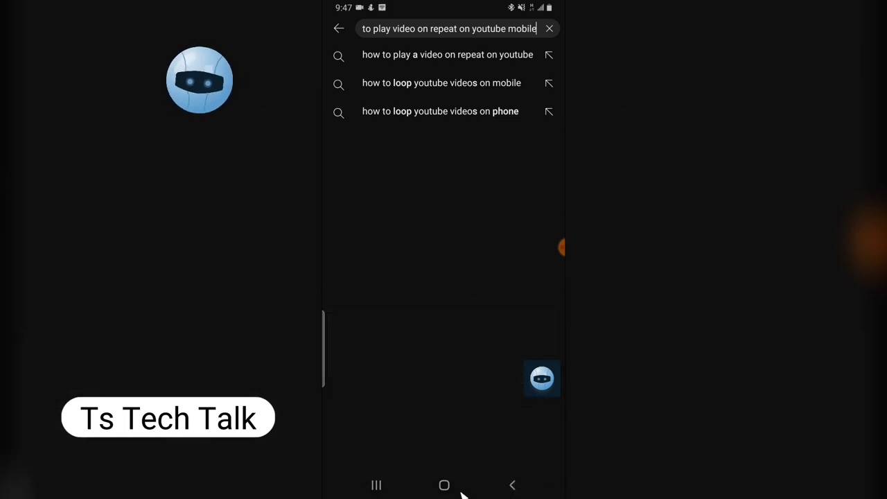
{"action": "left_click", "coordinate": [512, 485]}
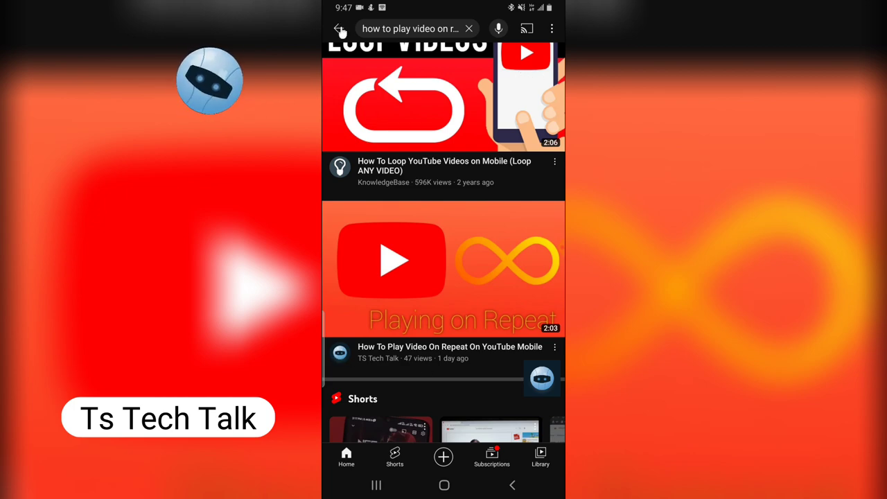
Return to the YouTube home feed and turn on Incognito mode for the account.
{"action": "left_click", "coordinate": [339, 29]}
{"action": "left_click", "coordinate": [548, 30]}
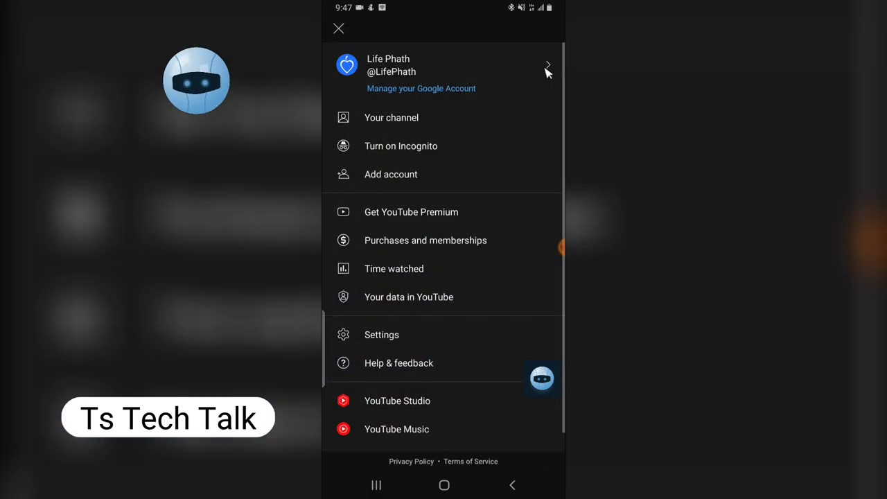
{"action": "left_click", "coordinate": [370, 147]}
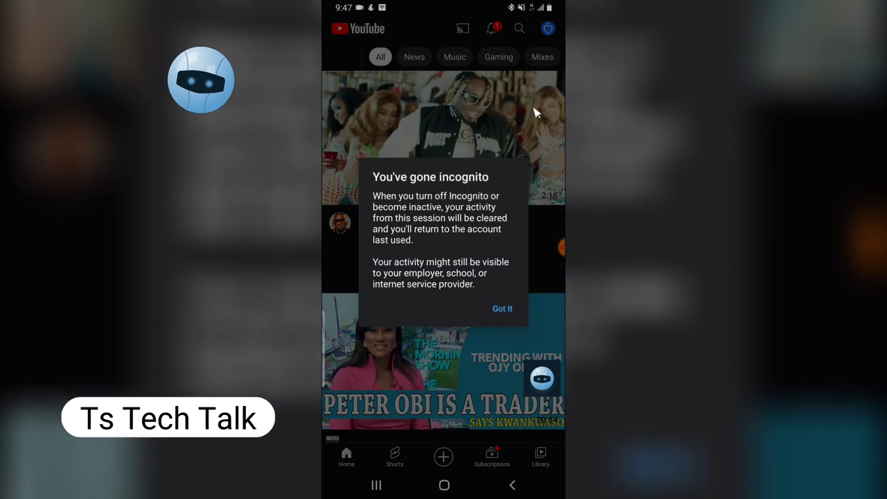
{"action": "left_click", "coordinate": [503, 308]}
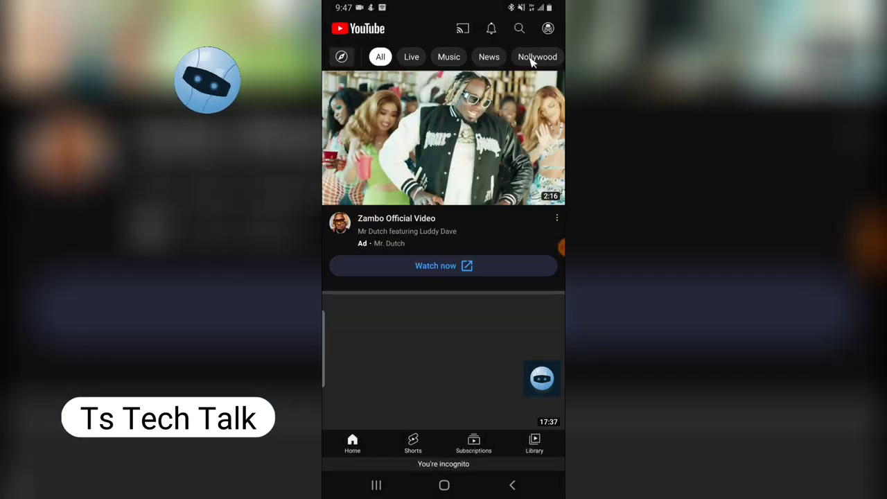
Search YouTube in Incognito mode for the copied query and look through the results for the TS Tech Talk video.
{"action": "left_click", "coordinate": [521, 29]}
{"action": "left_click", "coordinate": [364, 28]}
{"action": "left_click", "coordinate": [351, 67]}
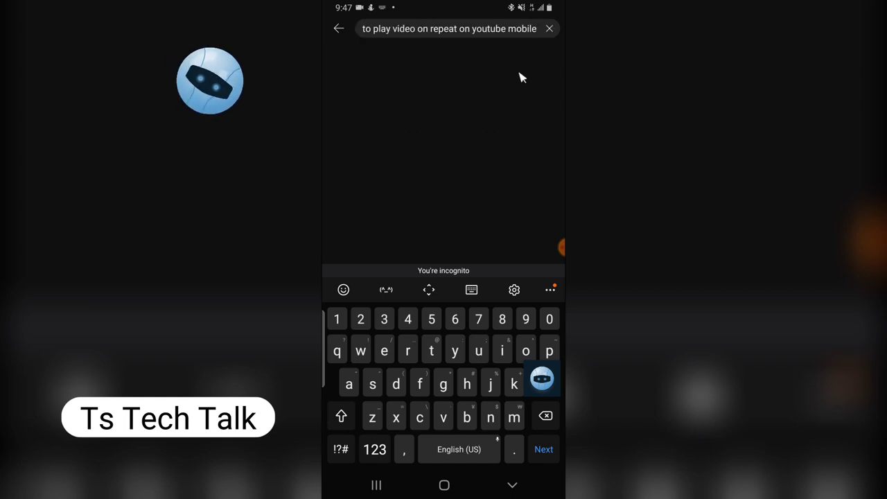
{"action": "left_click", "coordinate": [544, 449]}
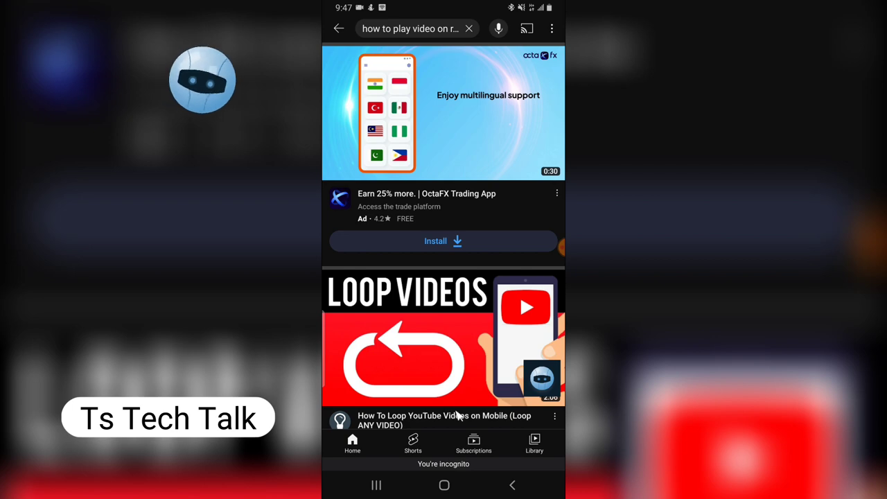
{"action": "scroll", "coordinate": [457, 414], "scroll_direction": "down", "scroll_amount": 5}
{"action": "scroll", "coordinate": [475, 303], "scroll_direction": "up", "scroll_amount": 3}
Switch from YouTube to the Chrome browser and open a new tab.
{"action": "left_click", "coordinate": [445, 485]}
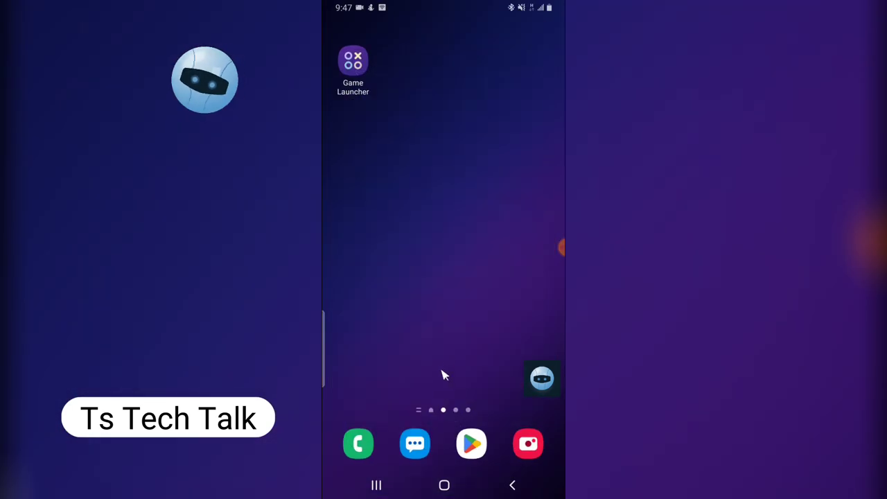
{"action": "left_click_drag", "start_coordinate": [441, 372], "coordinate": [485, 226]}
{"action": "left_click", "coordinate": [399, 145]}
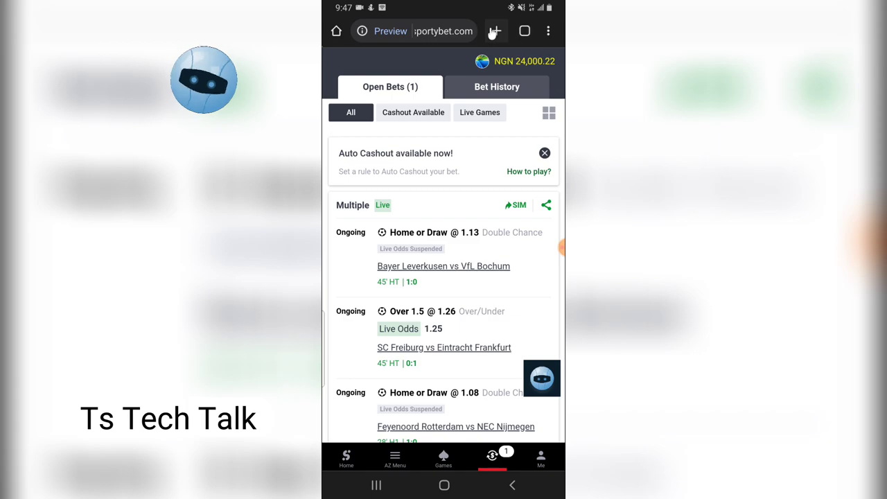
{"action": "left_click", "coordinate": [496, 30]}
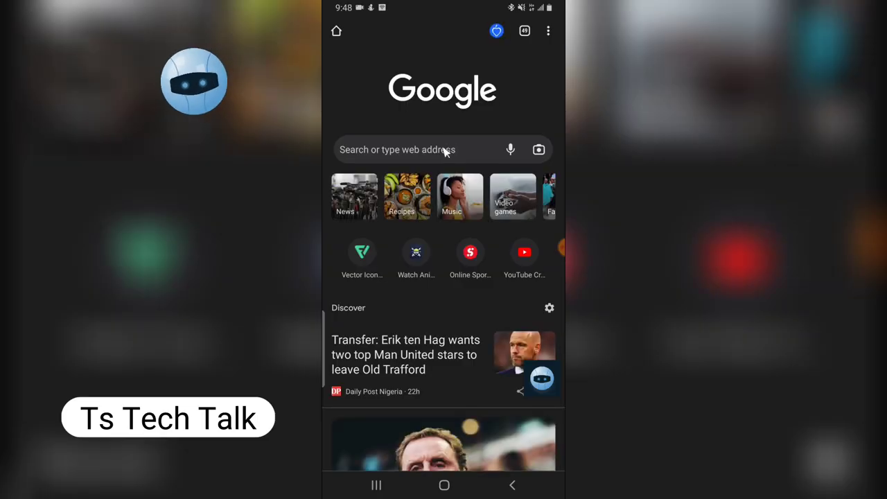
Paste the copied query "how to play video on repeat on youtube mobile" into the new tab and run the Google search.
{"action": "left_click", "coordinate": [395, 150]}
{"action": "key", "text": "Escape"}
{"action": "left_click", "coordinate": [380, 151]}
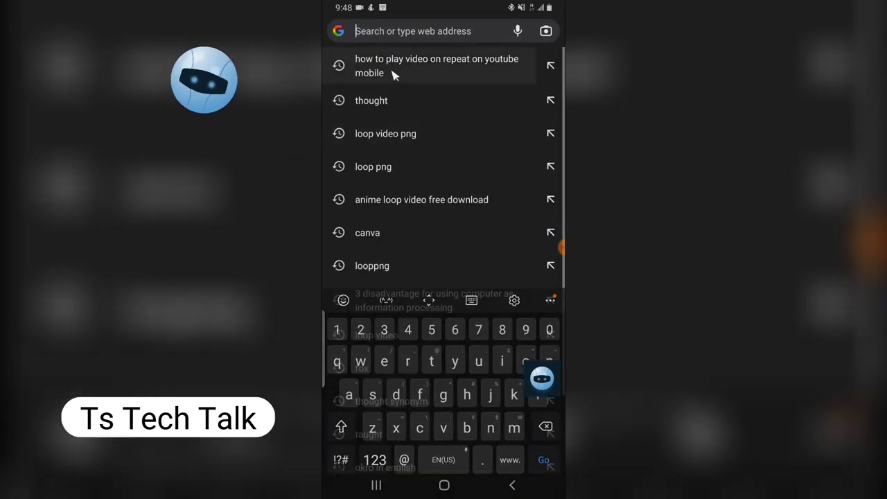
{"action": "left_click", "coordinate": [356, 30]}
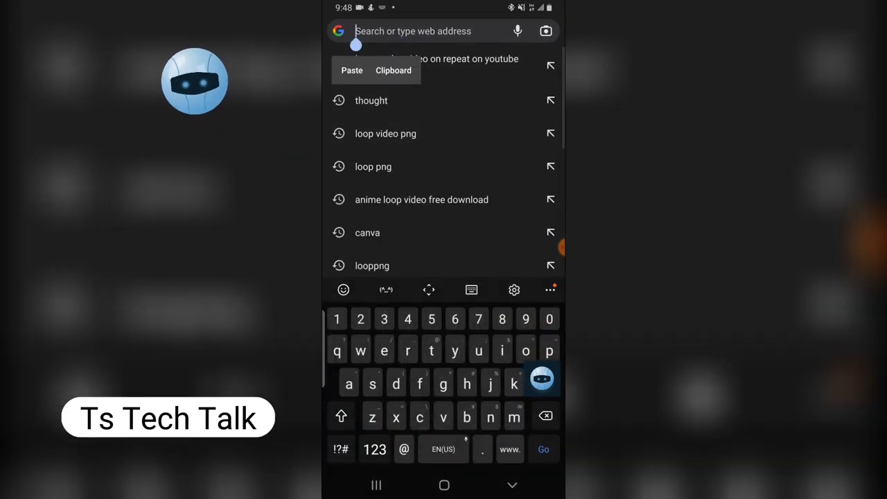
{"action": "left_click", "coordinate": [346, 69]}
{"action": "key", "text": "Return"}
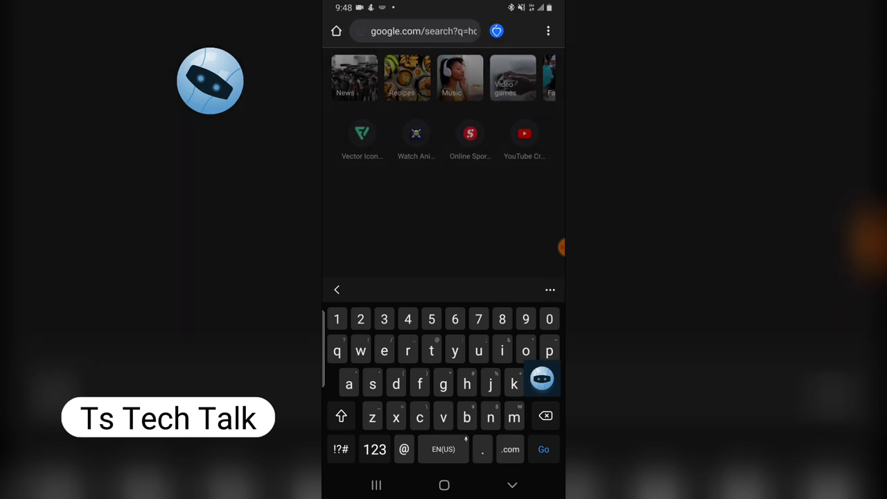
Expand the Videos section of the Google results and locate the TS Tech Talk video "How To Play Video On Repeat On YouTube Mobile".
{"action": "scroll", "coordinate": [469, 254], "scroll_direction": "down", "scroll_amount": 10}
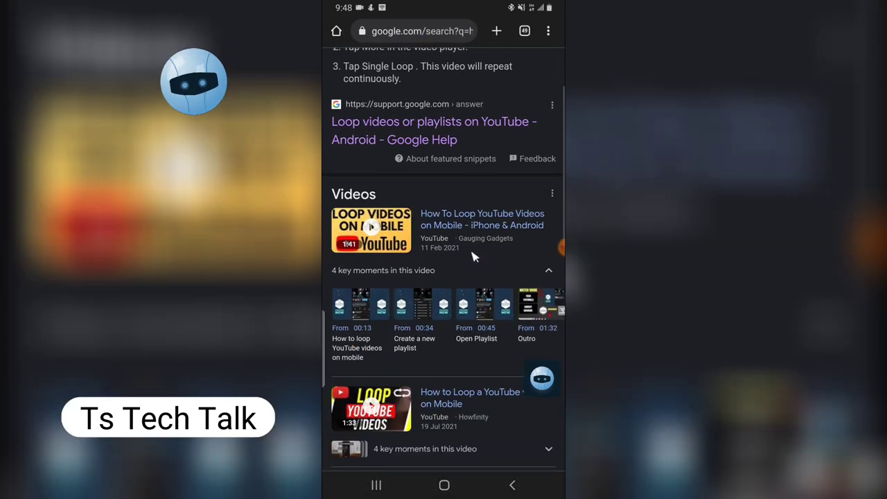
{"action": "scroll", "coordinate": [447, 236], "scroll_direction": "down", "scroll_amount": 2}
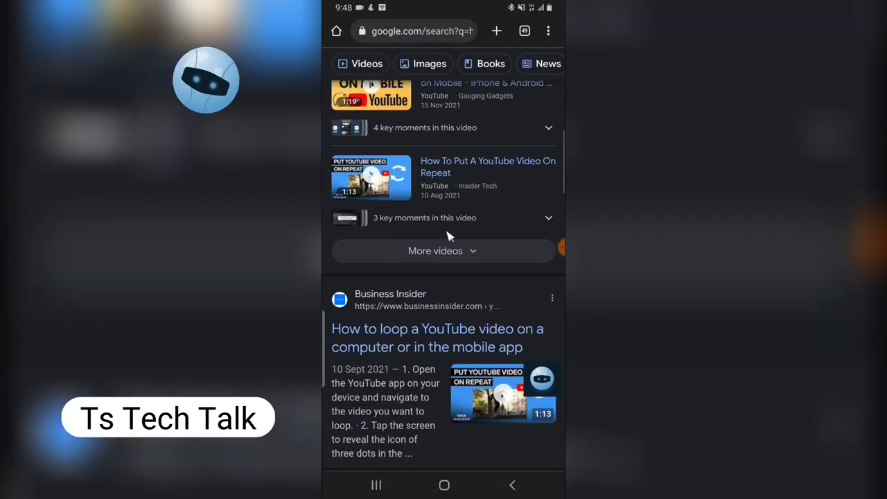
{"action": "scroll", "coordinate": [447, 231], "scroll_direction": "up", "scroll_amount": 8}
{"action": "scroll", "coordinate": [447, 230], "scroll_direction": "down", "scroll_amount": 4}
{"action": "scroll", "coordinate": [447, 229], "scroll_direction": "down", "scroll_amount": 2}
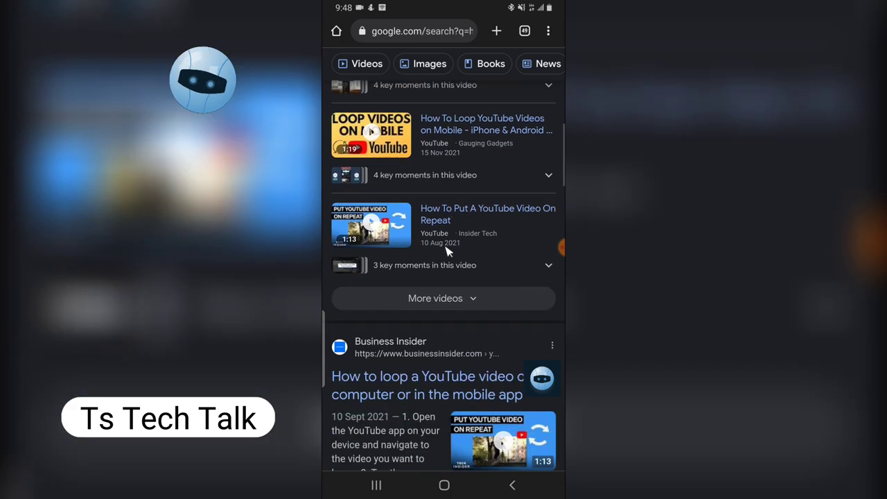
{"action": "left_click", "coordinate": [441, 299]}
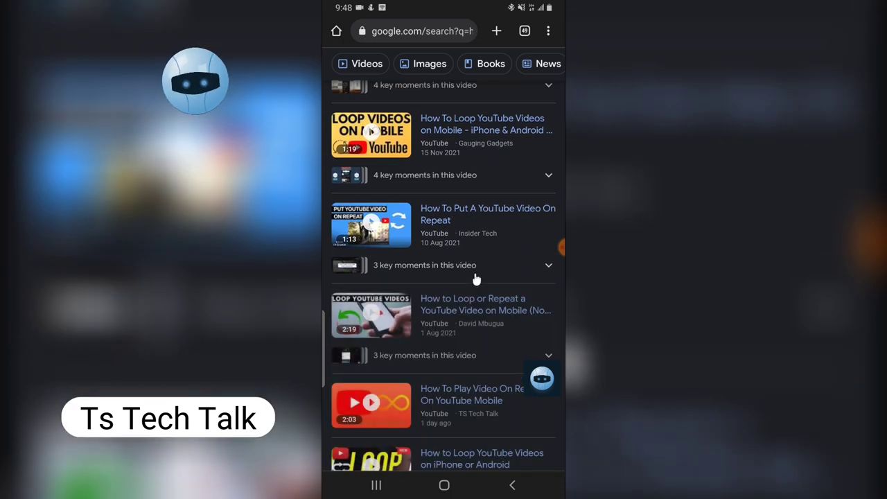
{"action": "scroll", "coordinate": [475, 280], "scroll_direction": "down", "scroll_amount": 2}
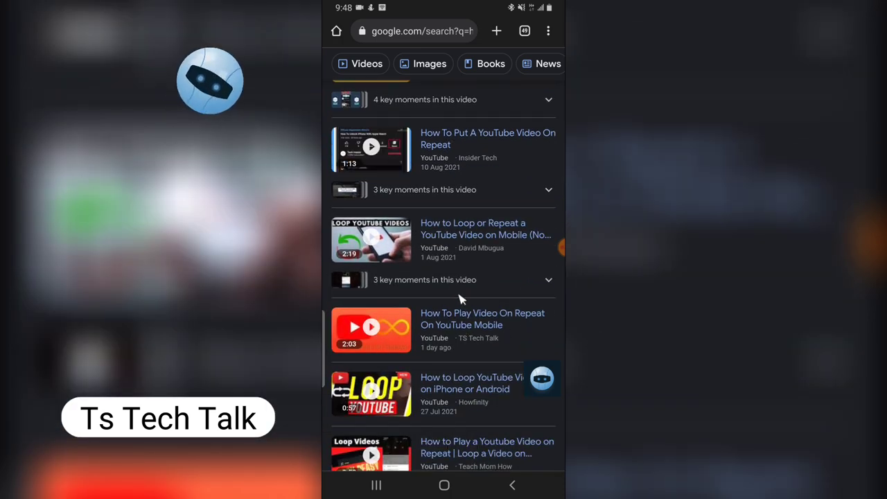
{"action": "scroll", "coordinate": [461, 299], "scroll_direction": "up", "scroll_amount": 15}
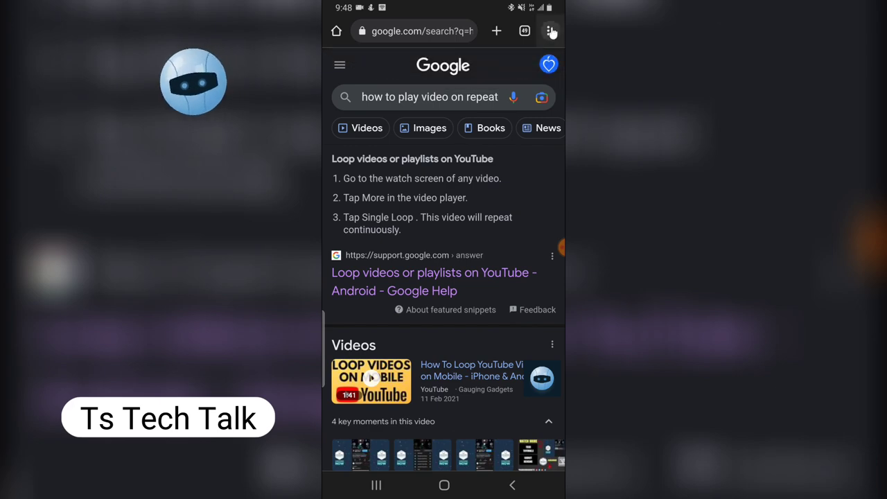
Open a Chrome incognito tab and search for the copied query there.
{"action": "left_click", "coordinate": [551, 31]}
{"action": "left_click", "coordinate": [450, 89]}
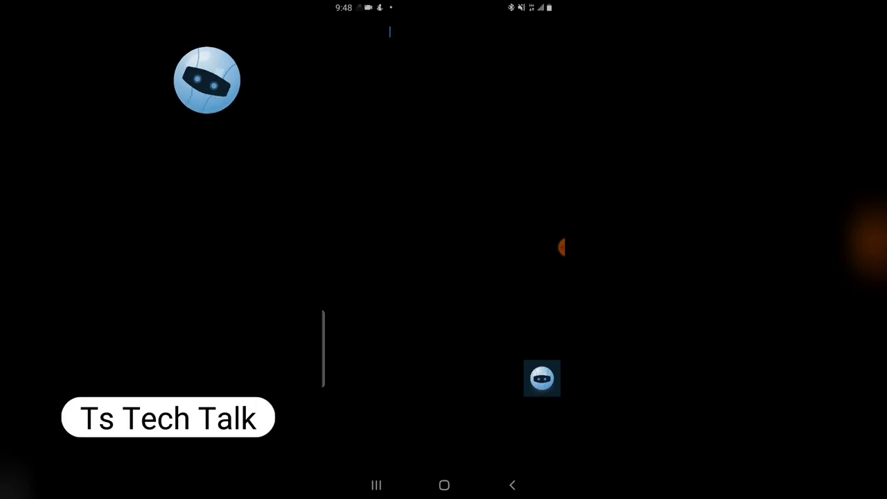
{"action": "left_click", "coordinate": [406, 73]}
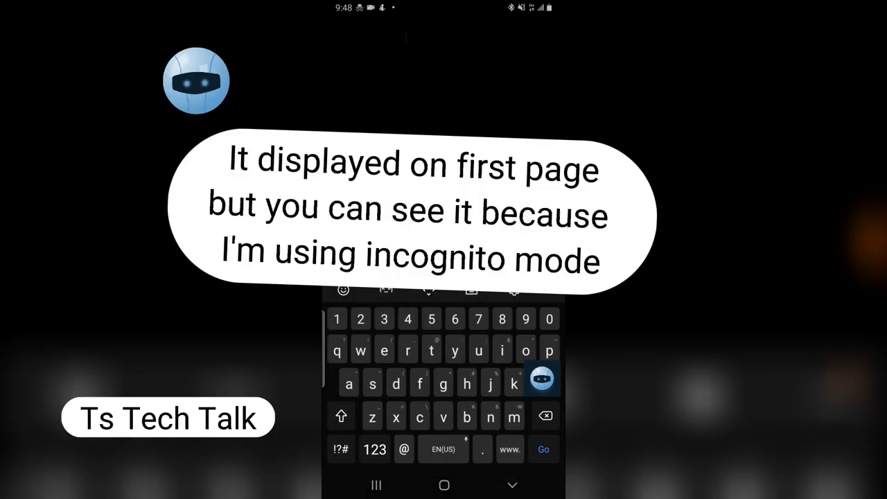
{"action": "left_click", "coordinate": [338, 39]}
{"action": "left_click", "coordinate": [352, 69]}
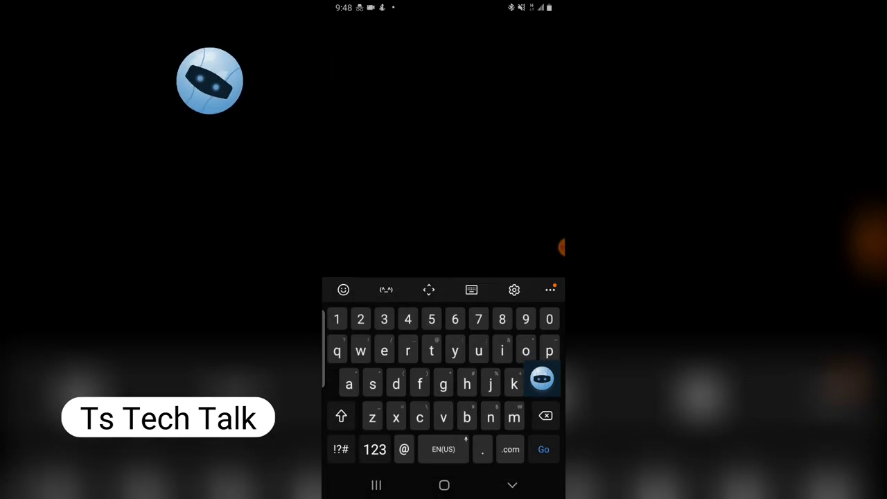
{"action": "key", "text": "Escape"}
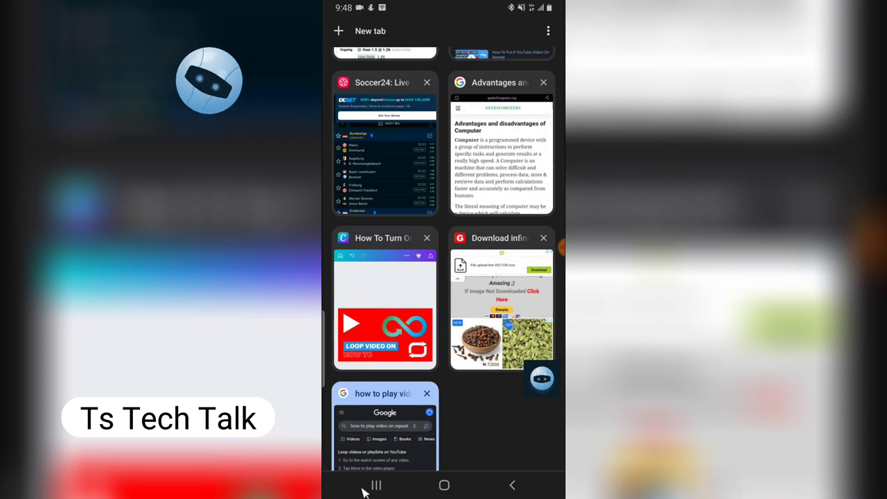
Switch to YouTube Studio and open the video "How To Loop YouTube Video On Laptop and Desktop" for editing.
{"action": "left_click", "coordinate": [422, 487]}
{"action": "left_click_drag", "start_coordinate": [471, 332], "coordinate": [450, 263]}
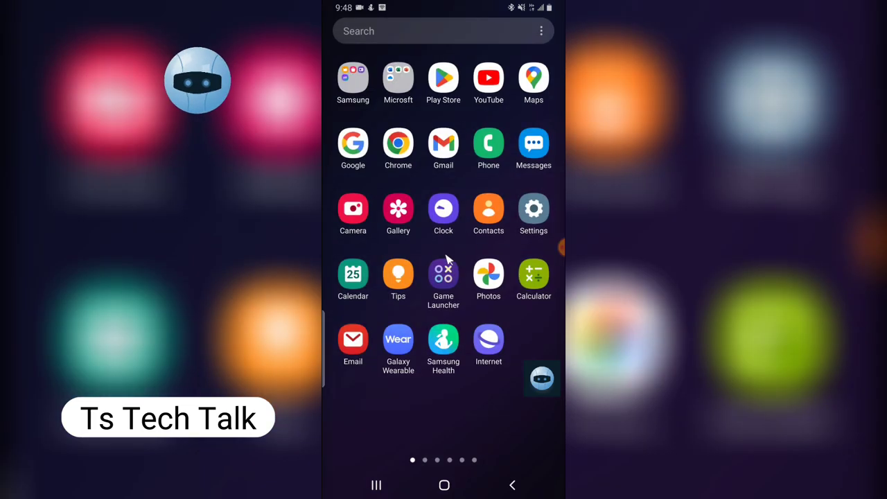
{"action": "left_click_drag", "start_coordinate": [499, 250], "coordinate": [358, 232]}
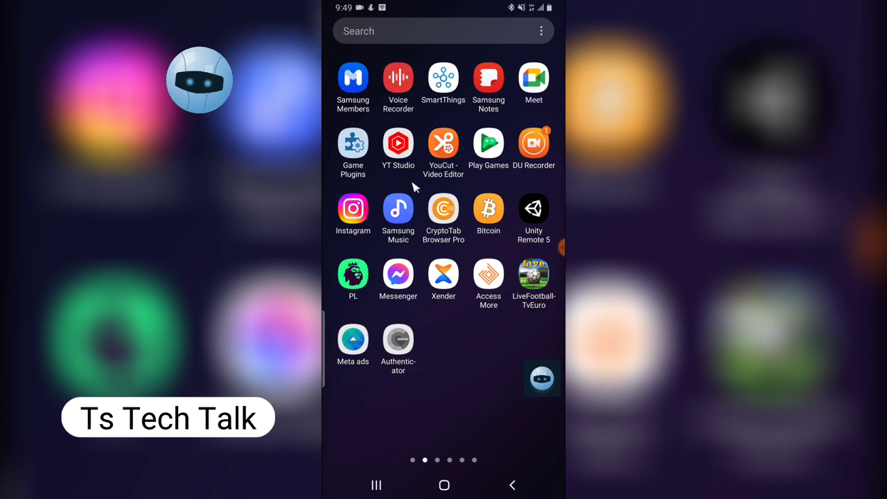
{"action": "left_click", "coordinate": [402, 157]}
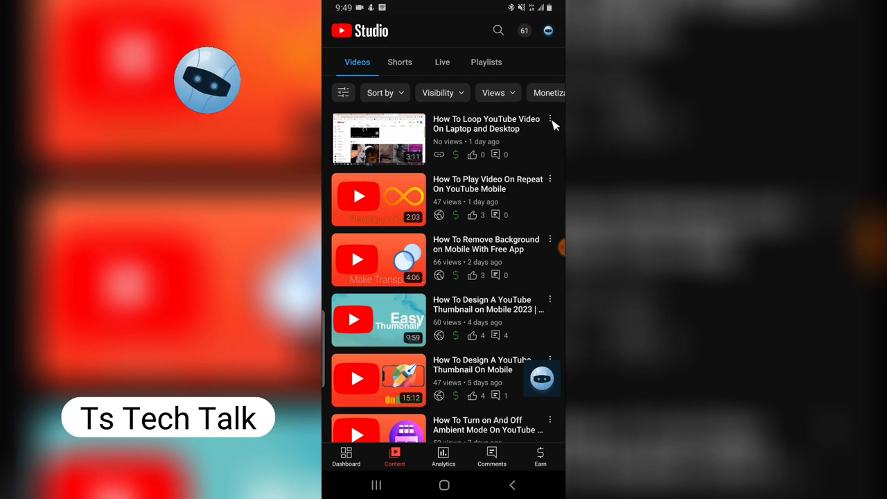
{"action": "left_click", "coordinate": [551, 122]}
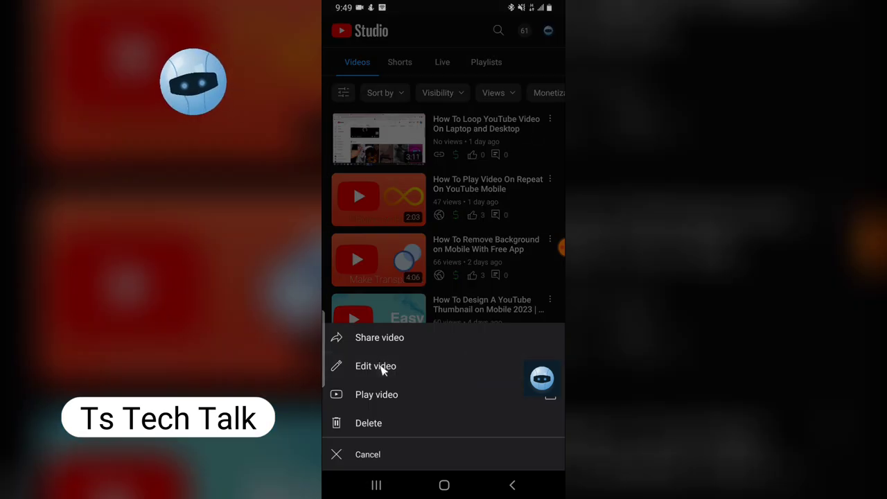
{"action": "left_click", "coordinate": [530, 303]}
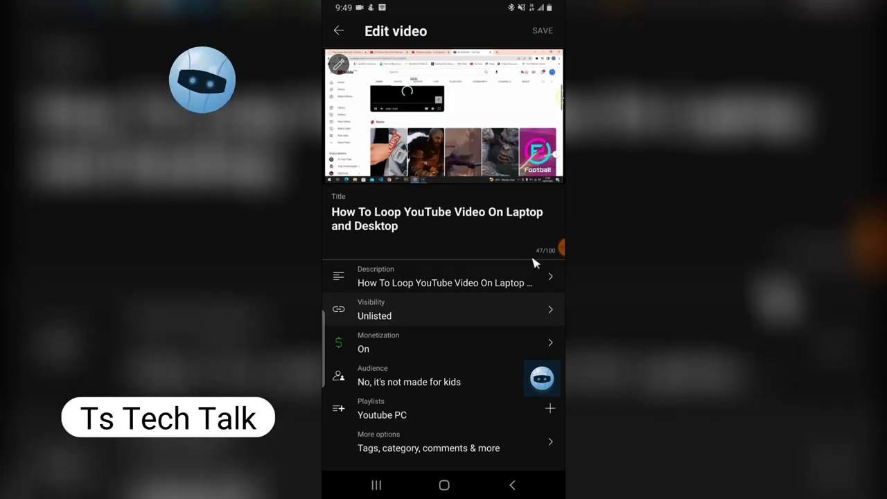
Highlight the whole video title and the word "Desktop" in it to examine the title's keywords.
{"action": "left_click", "coordinate": [342, 252]}
{"action": "left_click", "coordinate": [352, 219]}
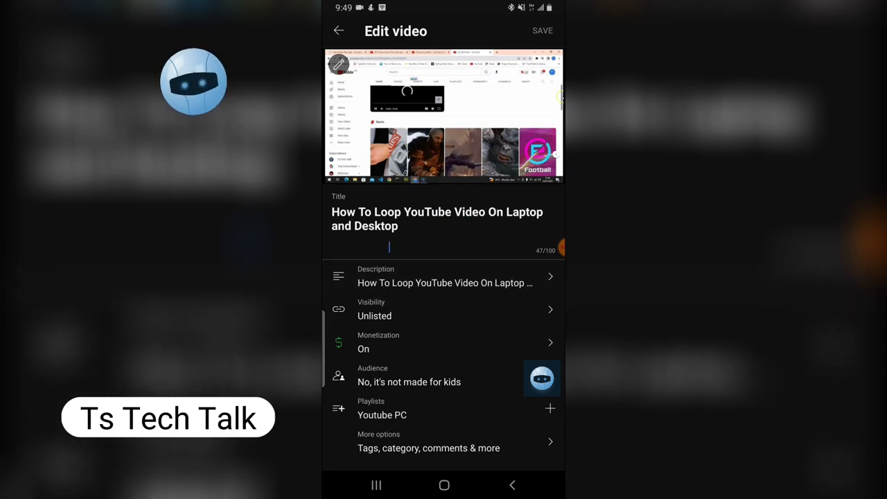
{"action": "left_click", "coordinate": [329, 214]}
{"action": "left_click_drag", "start_coordinate": [410, 230], "coordinate": [335, 213]}
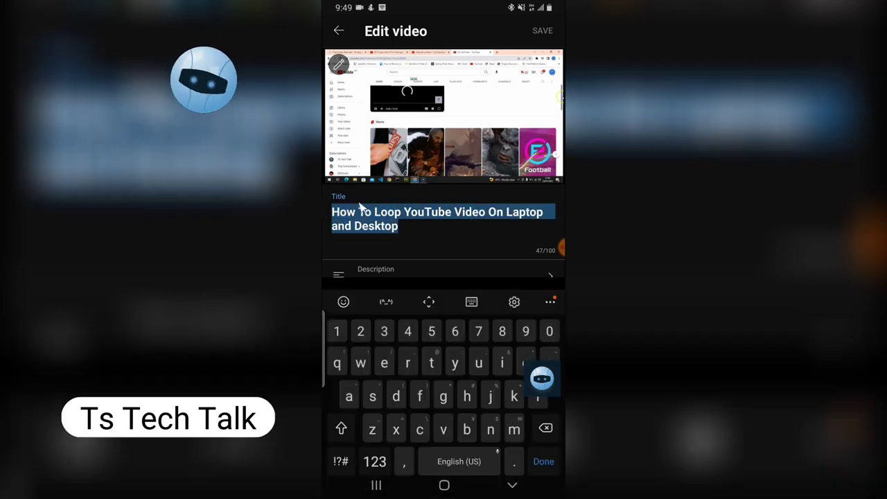
{"action": "double_click", "coordinate": [425, 229]}
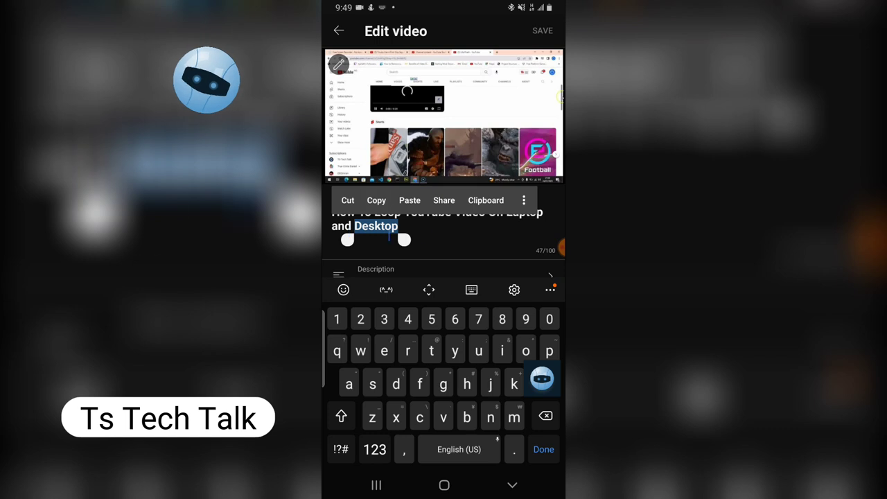
{"action": "left_click", "coordinate": [430, 231]}
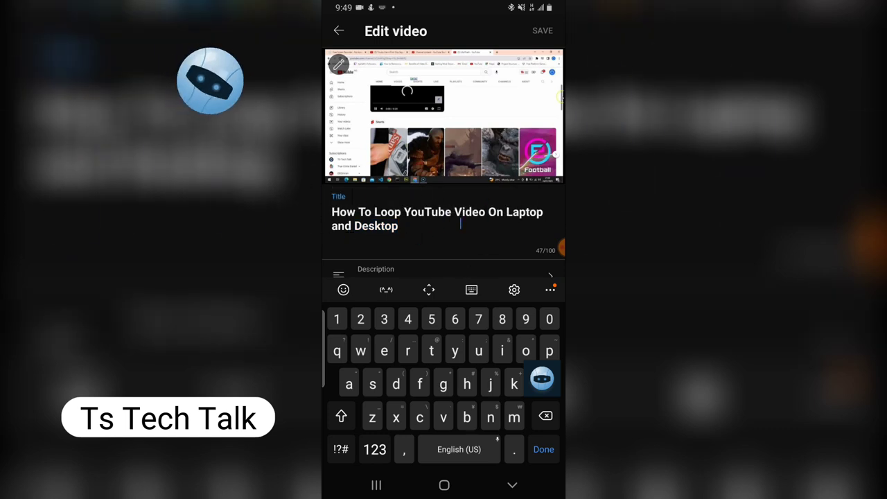
Open the video's description and highlight the opening title phrase and the keywords "repeat" and "Loop" in its first paragraph.
{"action": "scroll", "coordinate": [468, 229], "scroll_direction": "down", "scroll_amount": 1}
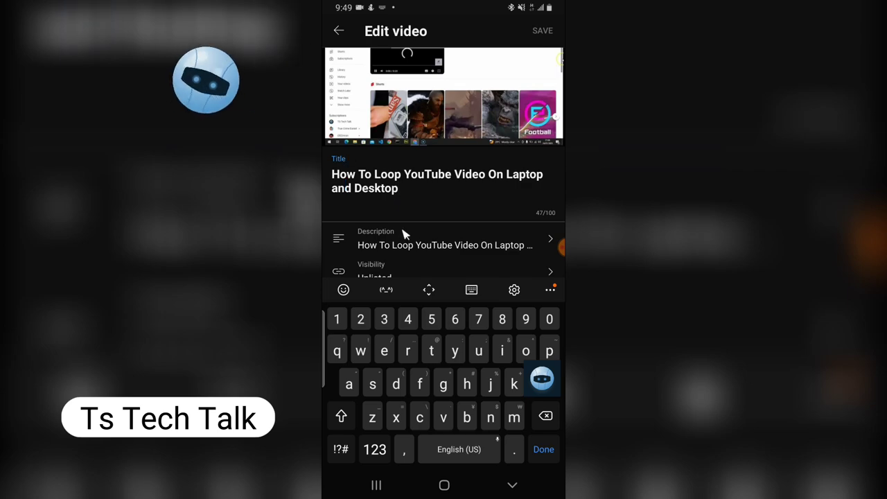
{"action": "scroll", "coordinate": [466, 200], "scroll_direction": "down", "scroll_amount": 1}
{"action": "left_click", "coordinate": [463, 204]}
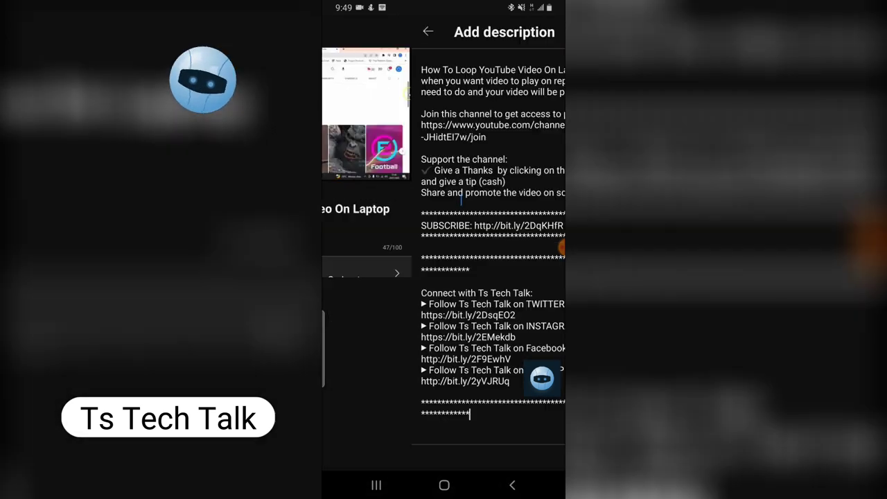
{"action": "scroll", "coordinate": [455, 124], "scroll_direction": "up", "scroll_amount": 3}
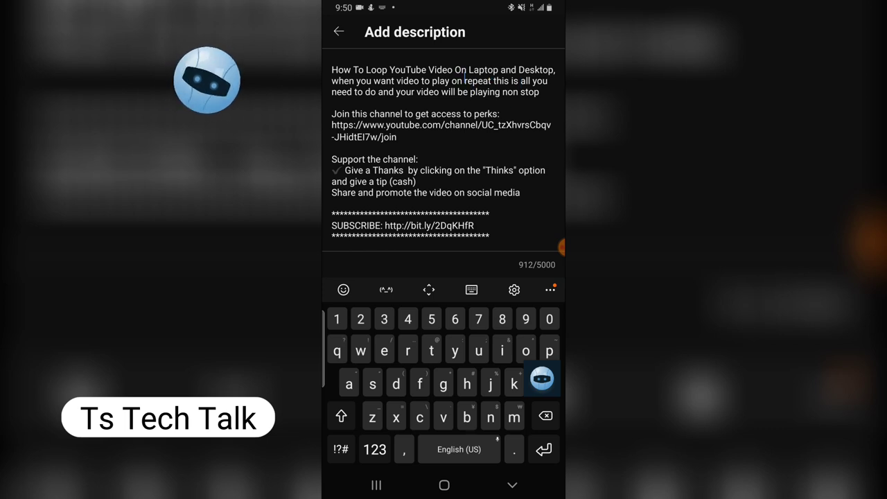
{"action": "left_click_drag", "start_coordinate": [335, 69], "coordinate": [480, 69]}
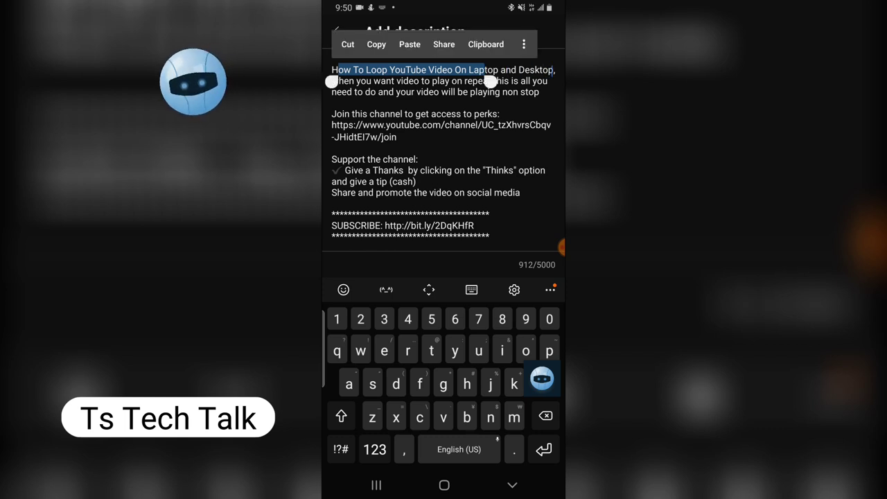
{"action": "left_click", "coordinate": [383, 102]}
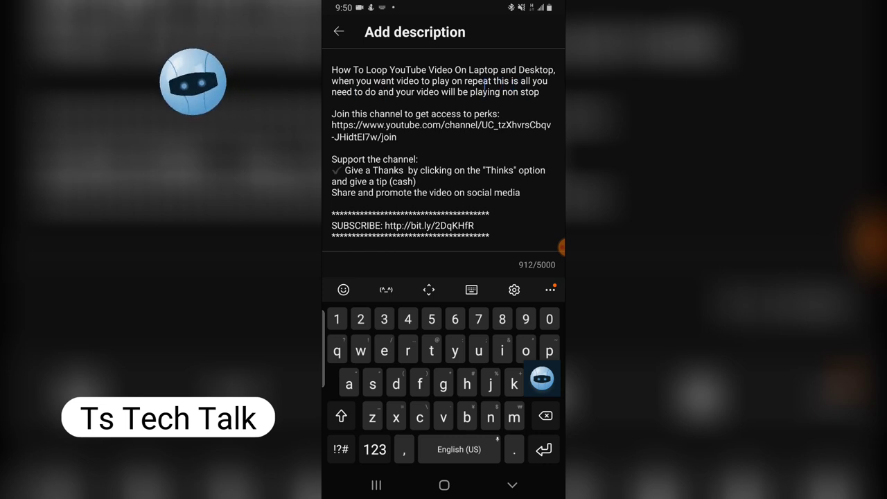
{"action": "double_click", "coordinate": [477, 80]}
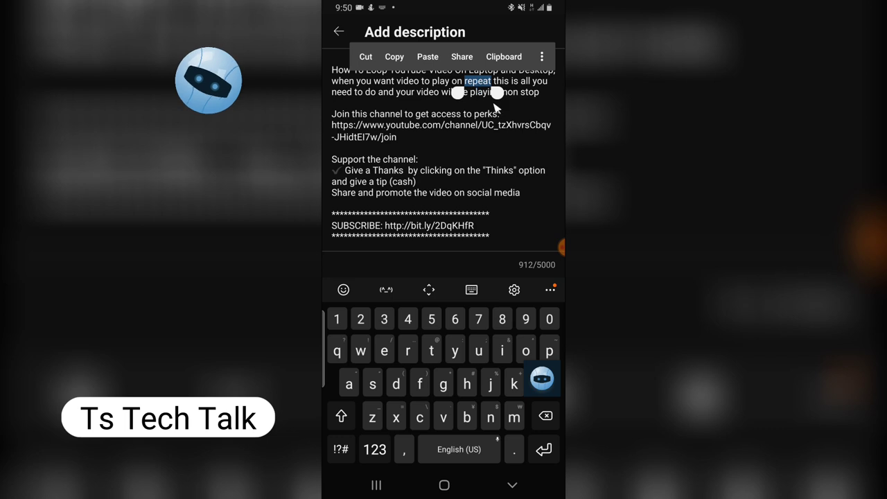
{"action": "left_click", "coordinate": [523, 92]}
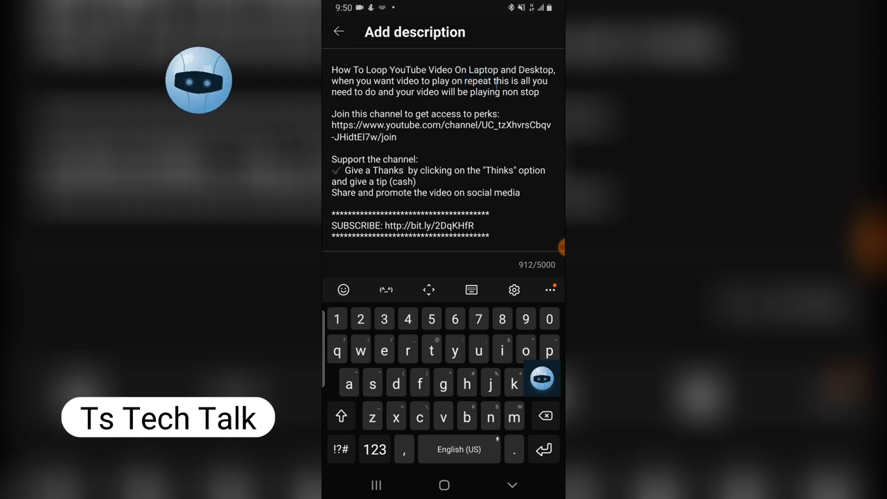
{"action": "double_click", "coordinate": [376, 69]}
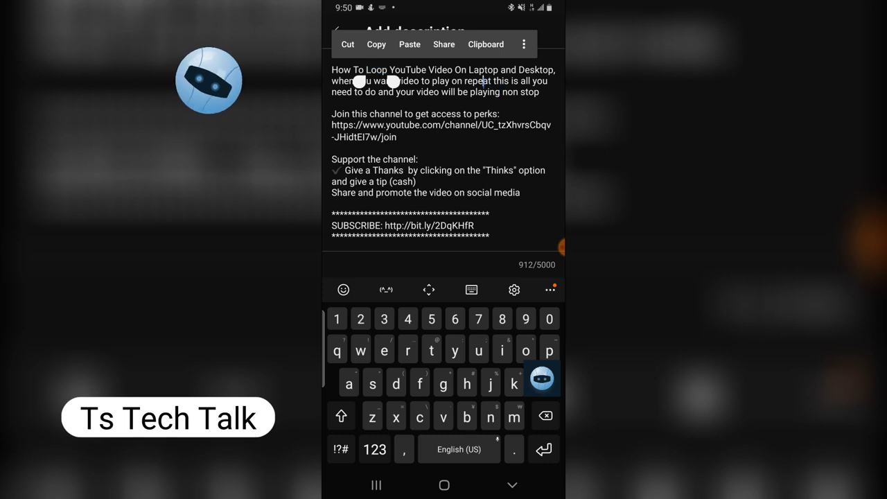
Insert "on youtube" after "repeat" in the description's first paragraph and return to the video's edit page.
{"action": "double_click", "coordinate": [477, 81]}
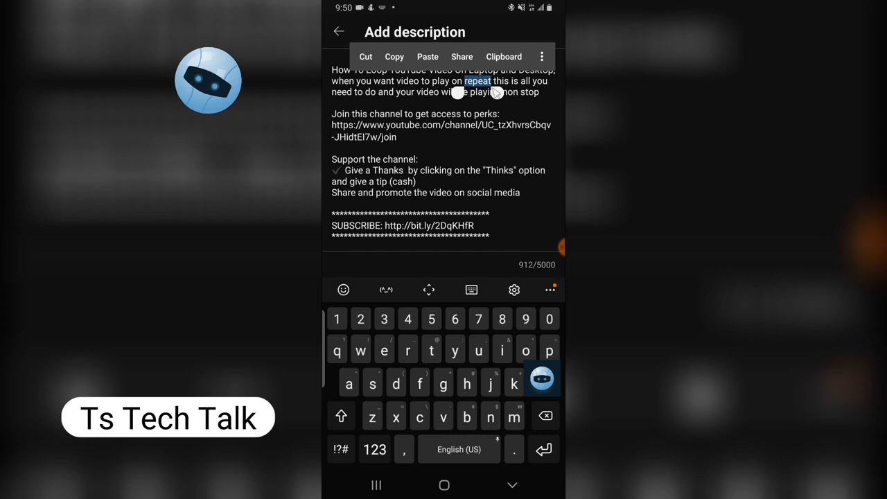
{"action": "left_click", "coordinate": [423, 81]}
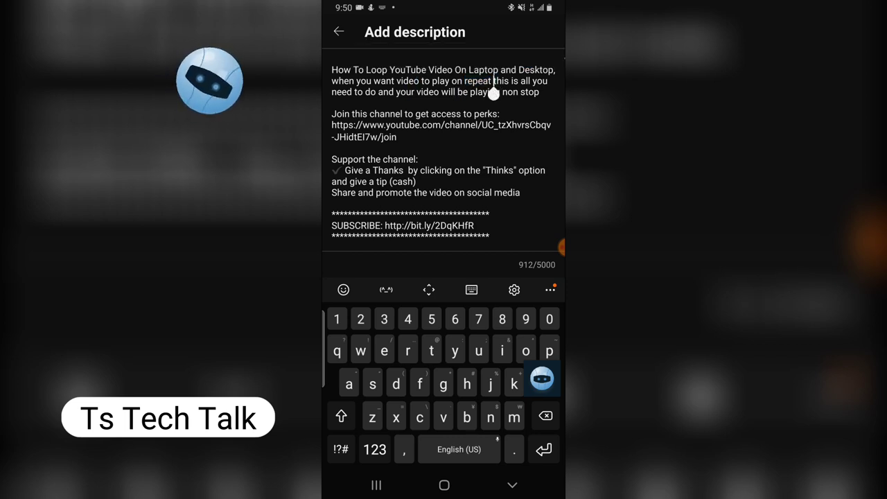
{"action": "type", "text": "on you"}
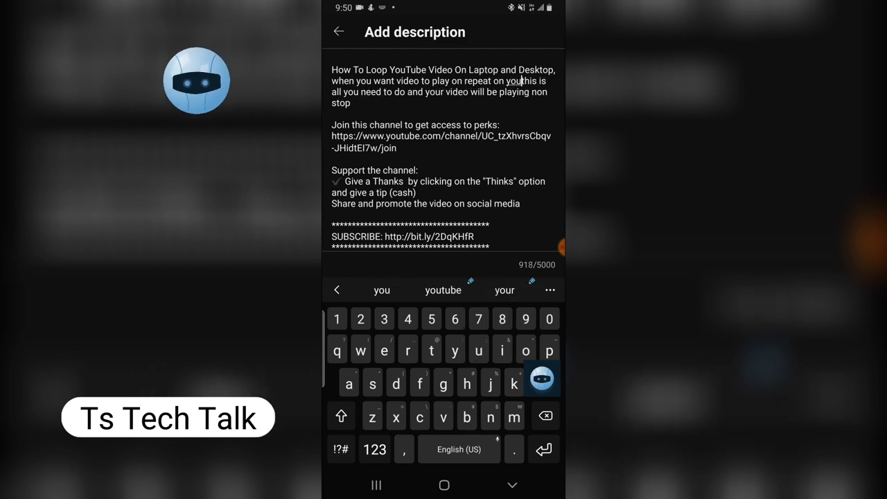
{"action": "type", "text": "tube"}
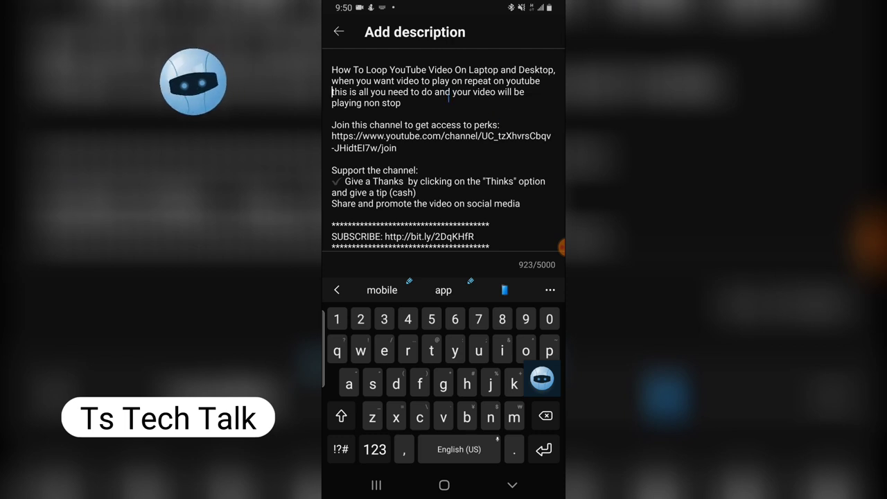
{"action": "left_click", "coordinate": [401, 104]}
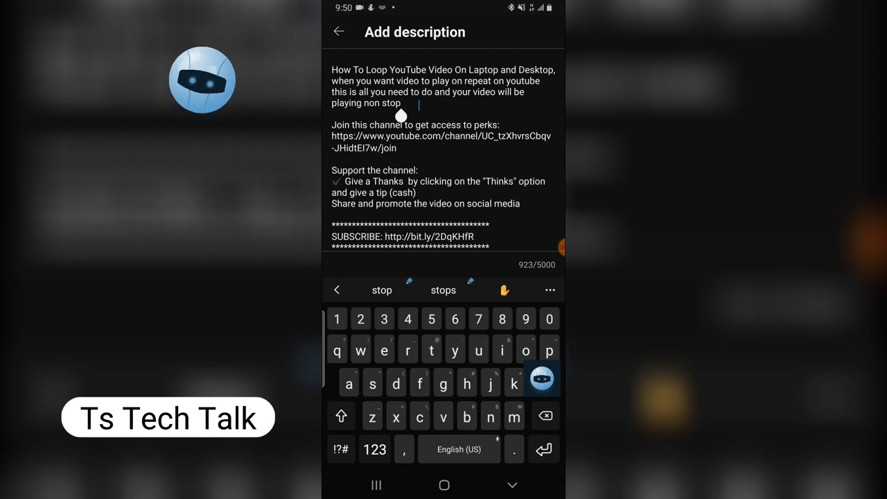
{"action": "scroll", "coordinate": [427, 111], "scroll_direction": "down", "scroll_amount": 4}
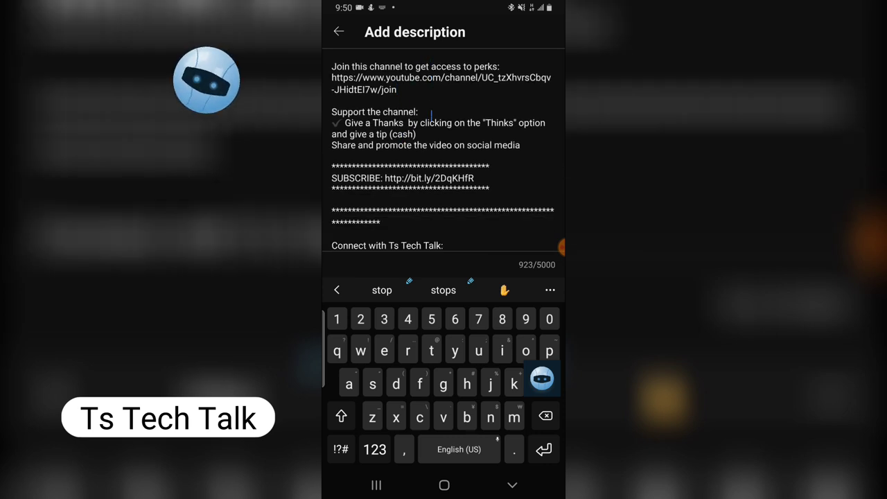
{"action": "scroll", "coordinate": [444, 152], "scroll_direction": "up", "scroll_amount": 5}
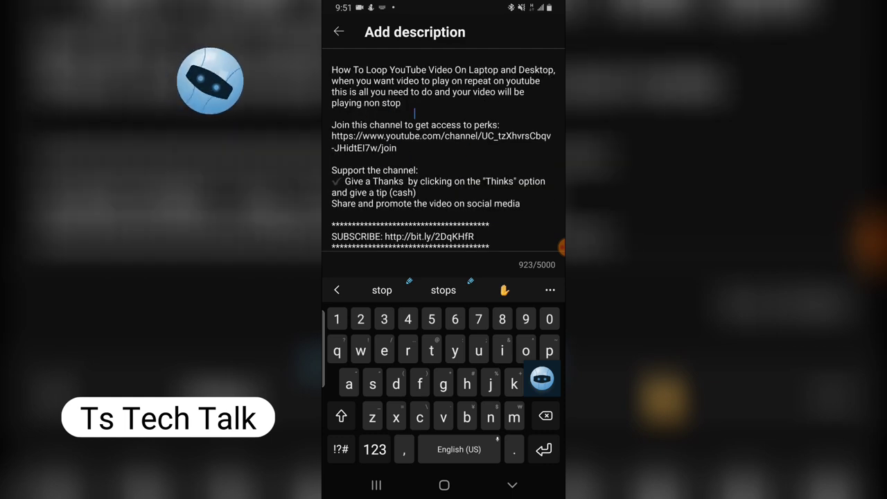
{"action": "left_click", "coordinate": [339, 31]}
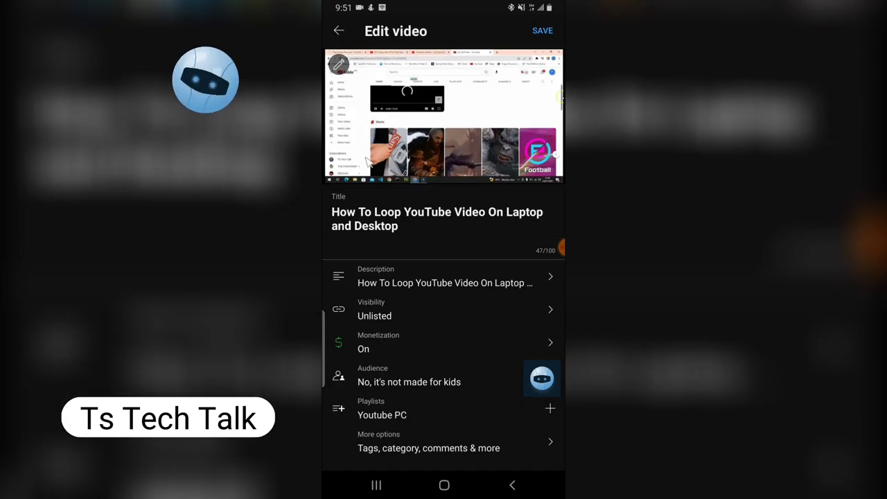
Switch to the phone's Gallery and open the red "Loop Video On" thumbnail image from the Downloads album.
{"action": "left_click", "coordinate": [444, 485]}
{"action": "left_click_drag", "start_coordinate": [453, 321], "coordinate": [526, 187]}
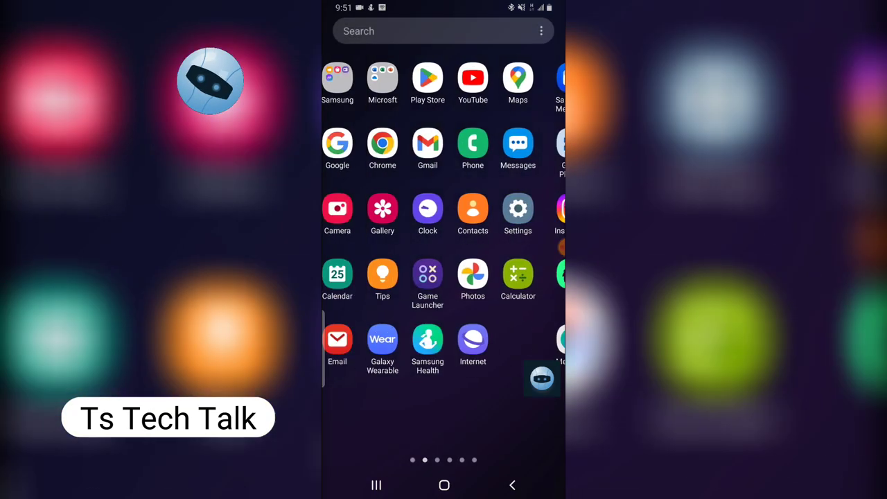
{"action": "left_click", "coordinate": [398, 208]}
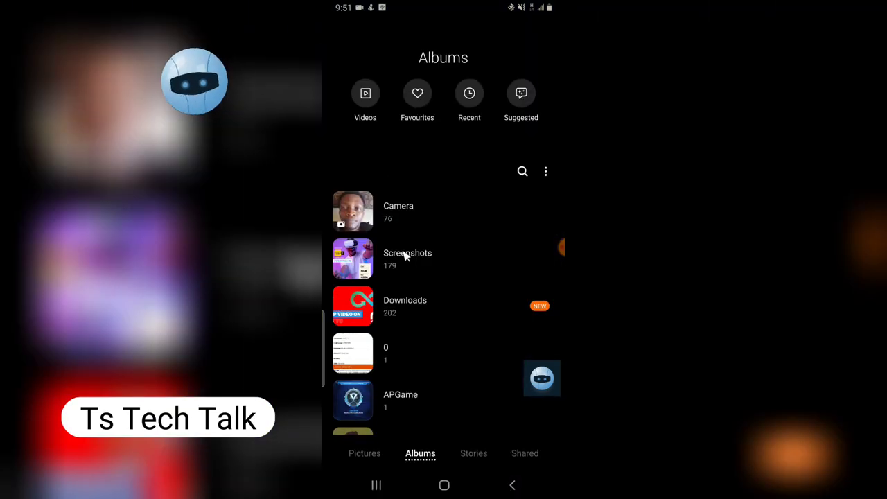
{"action": "left_click", "coordinate": [381, 311]}
{"action": "left_click", "coordinate": [388, 111]}
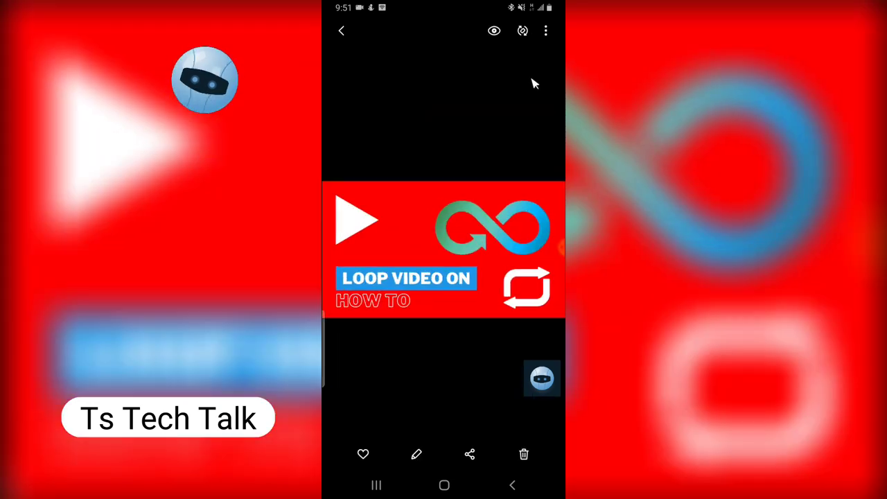
{"action": "left_click", "coordinate": [416, 456]}
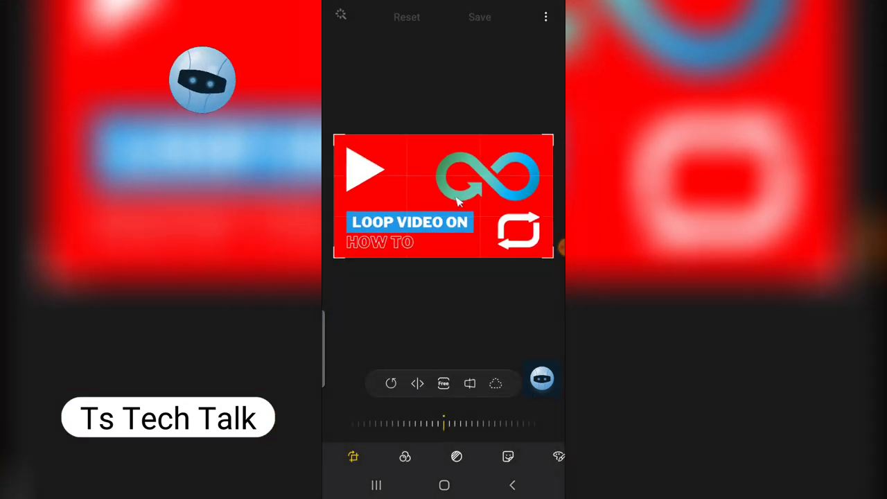
{"action": "left_click", "coordinate": [545, 17]}
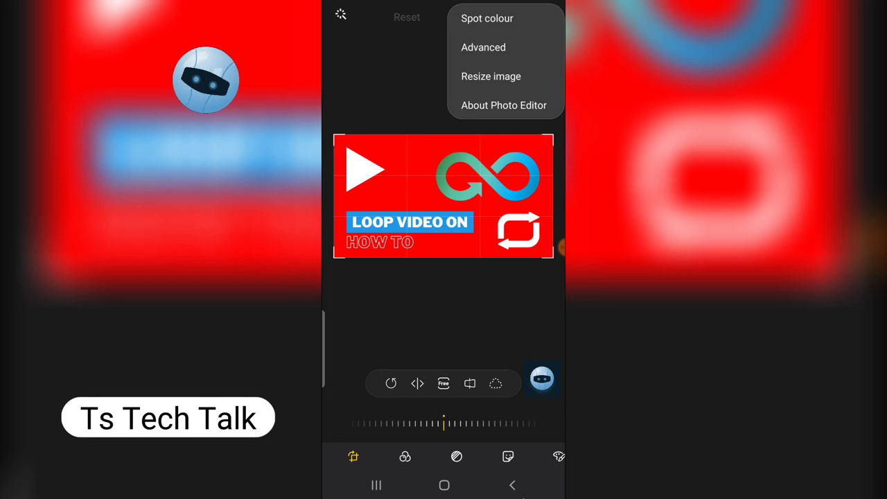
{"action": "left_click", "coordinate": [516, 489]}
{"action": "left_click", "coordinate": [513, 485]}
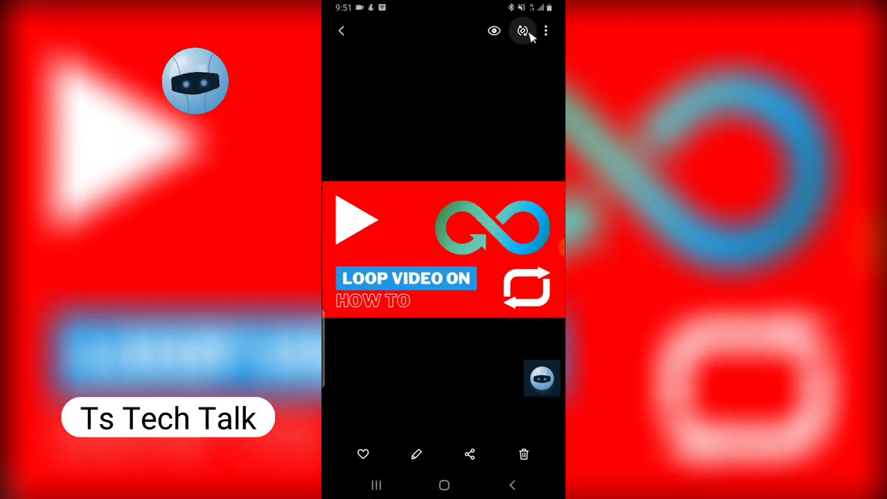
Open the thumbnail image's details for editing.
{"action": "left_click", "coordinate": [546, 31]}
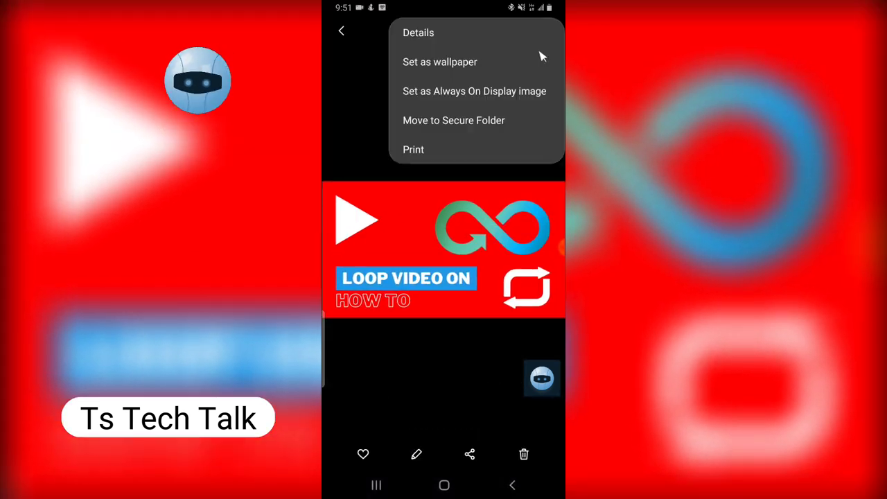
{"action": "left_click", "coordinate": [424, 35]}
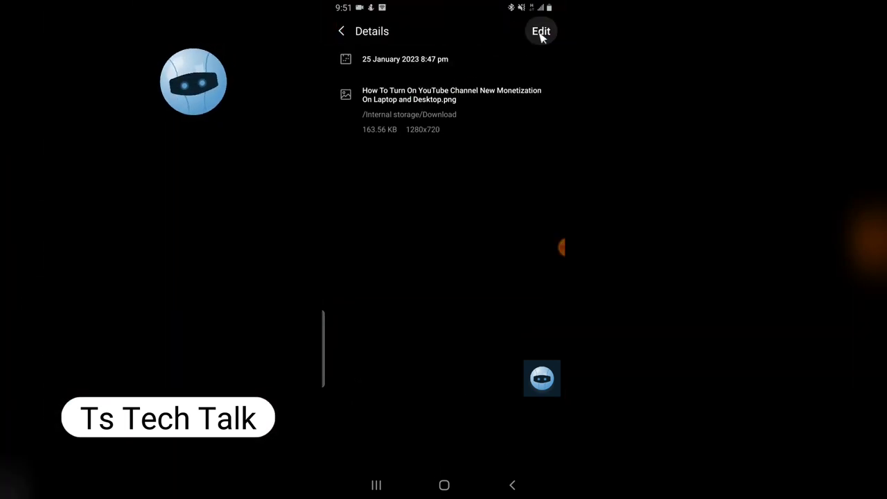
{"action": "left_click", "coordinate": [541, 34]}
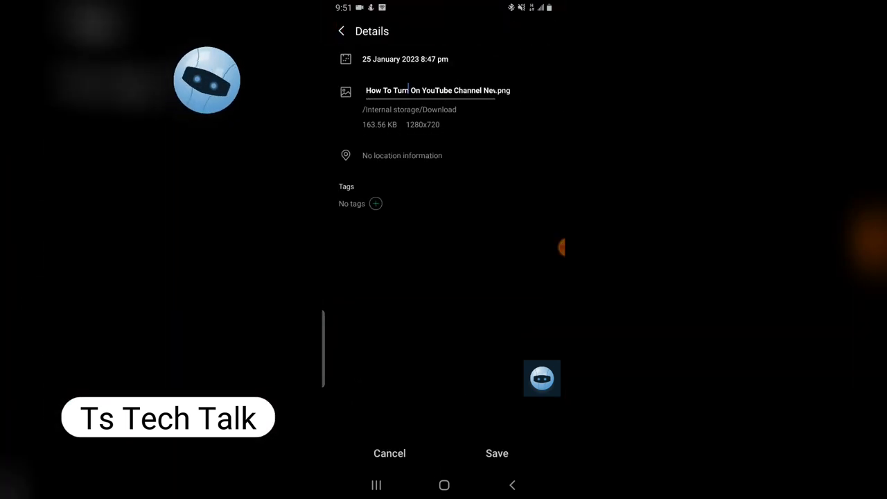
Add the tag "youtubeVideoLoop" to the thumbnail image.
{"action": "left_click", "coordinate": [375, 203]}
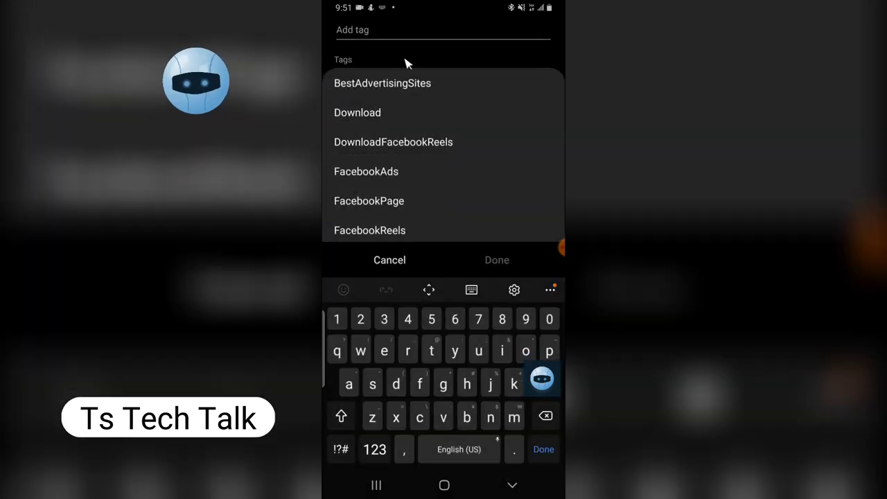
{"action": "type", "text": "you"}
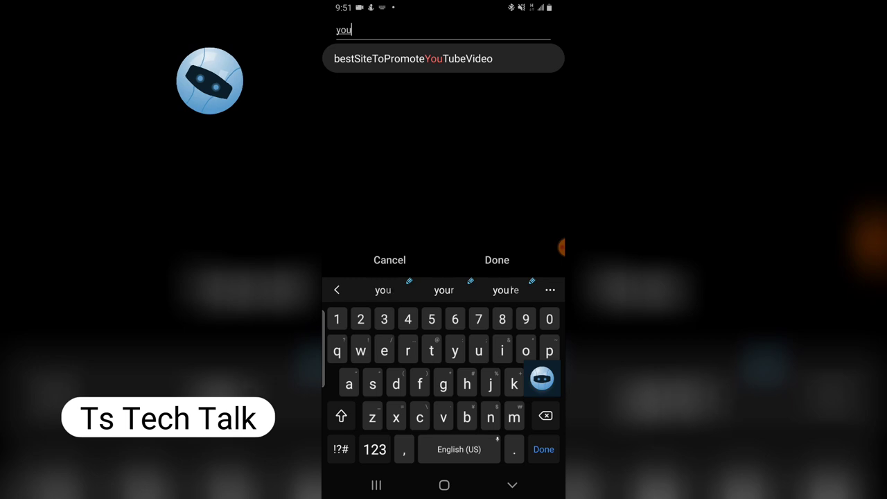
{"action": "type", "text": "tube"}
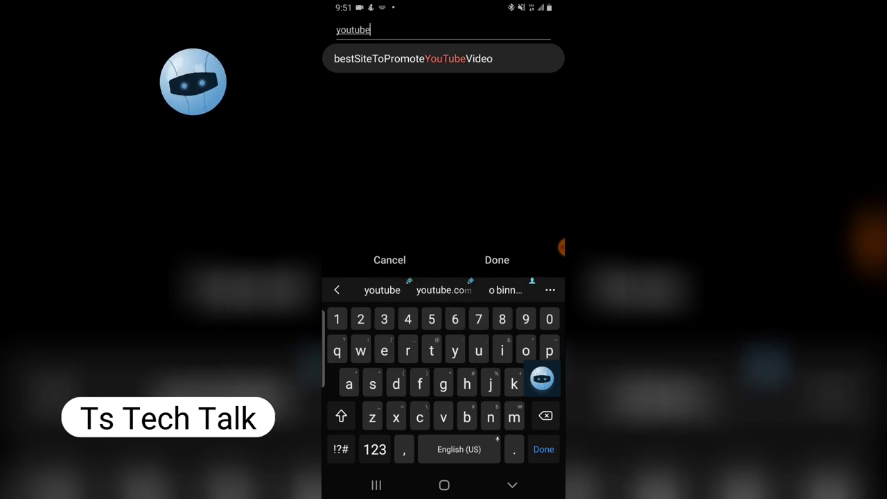
{"action": "left_click", "coordinate": [341, 415]}
{"action": "left_click", "coordinate": [341, 449]}
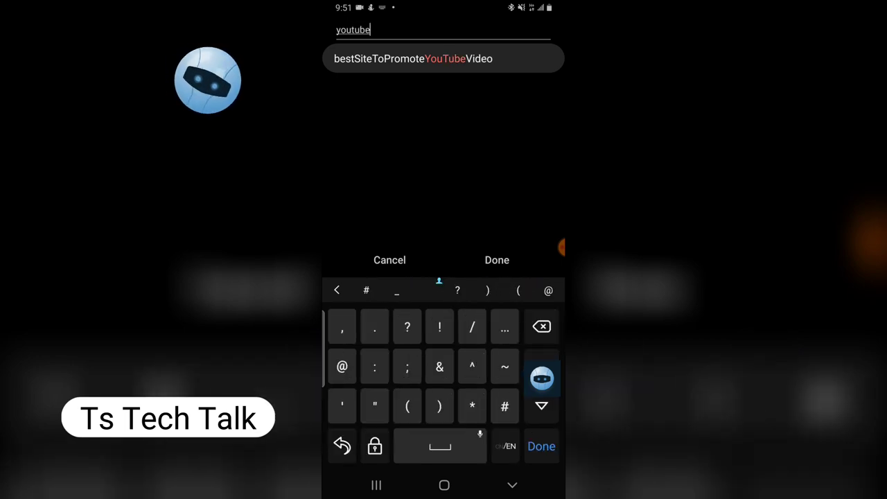
{"action": "left_click", "coordinate": [541, 406]}
{"action": "left_click", "coordinate": [440, 326]}
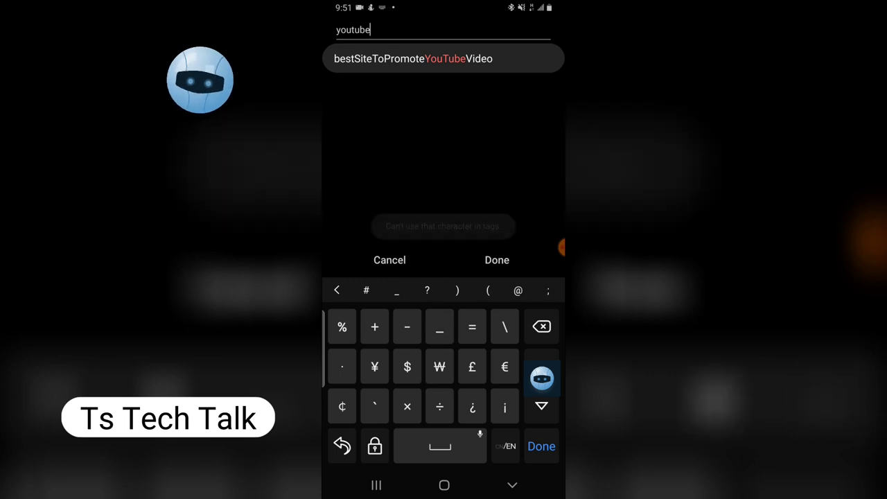
{"action": "left_click", "coordinate": [342, 445]}
{"action": "left_click", "coordinate": [341, 416]}
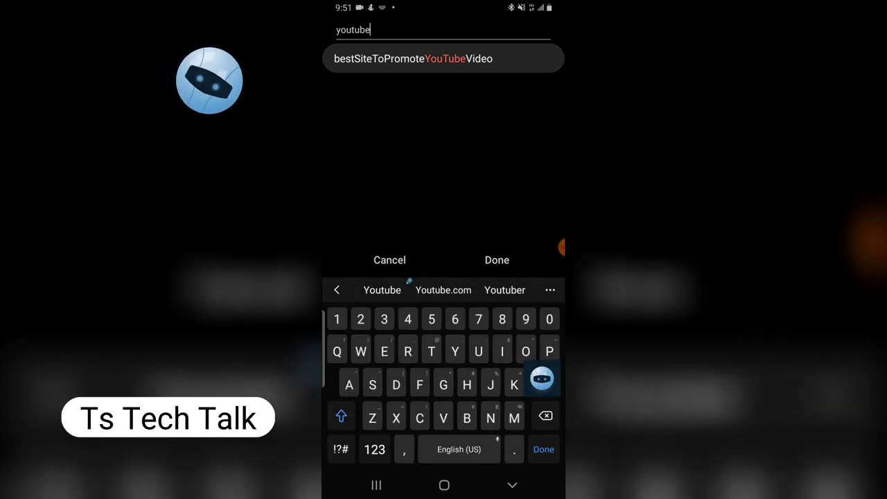
{"action": "type", "text": "Videi"}
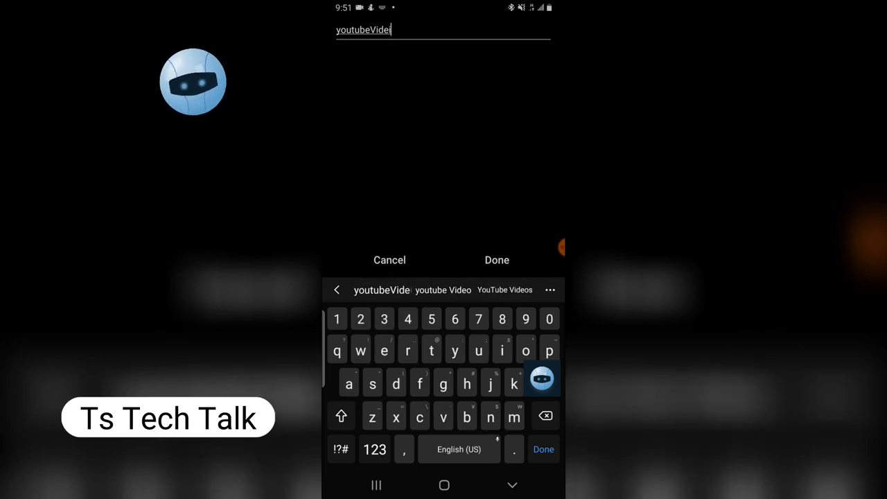
{"action": "key", "text": "BackSpace"}
{"action": "type", "text": "o"}
{"action": "type", "text": "Loop"}
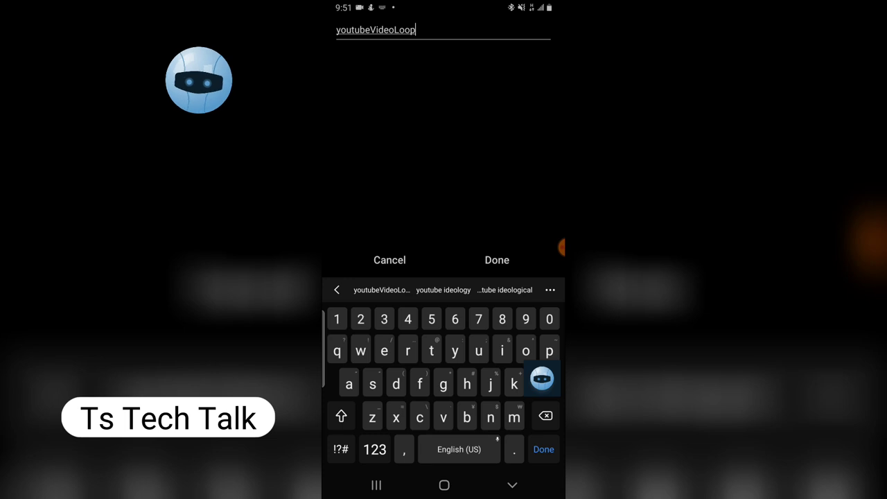
{"action": "key", "text": "Return"}
Add the tags "youtube" and "loop" to the thumbnail image's details.
{"action": "left_click", "coordinate": [448, 203]}
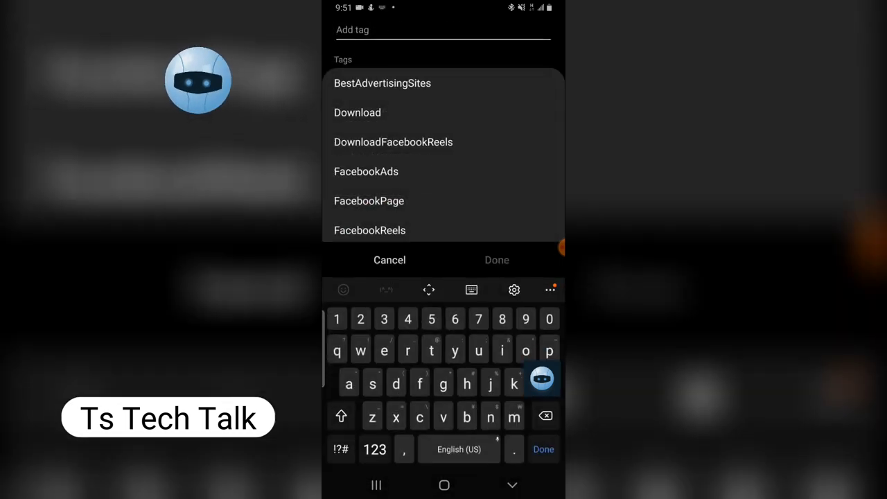
{"action": "type", "text": "youtube"}
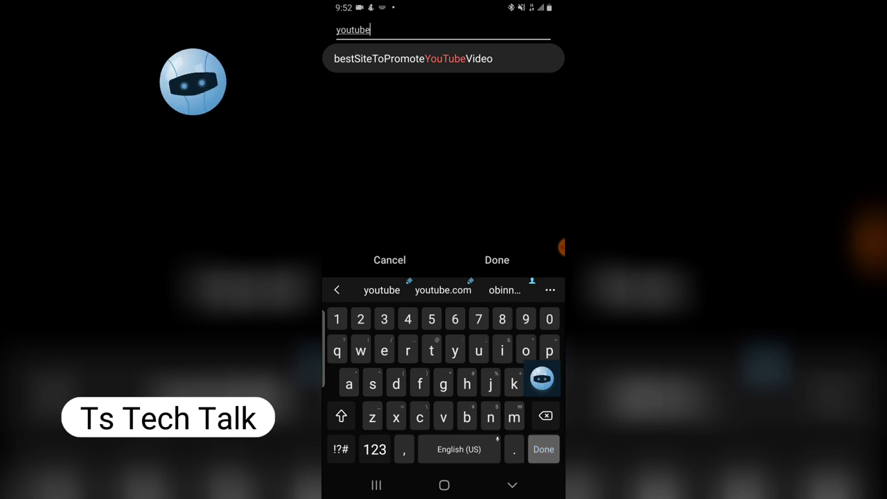
{"action": "key", "text": "Return"}
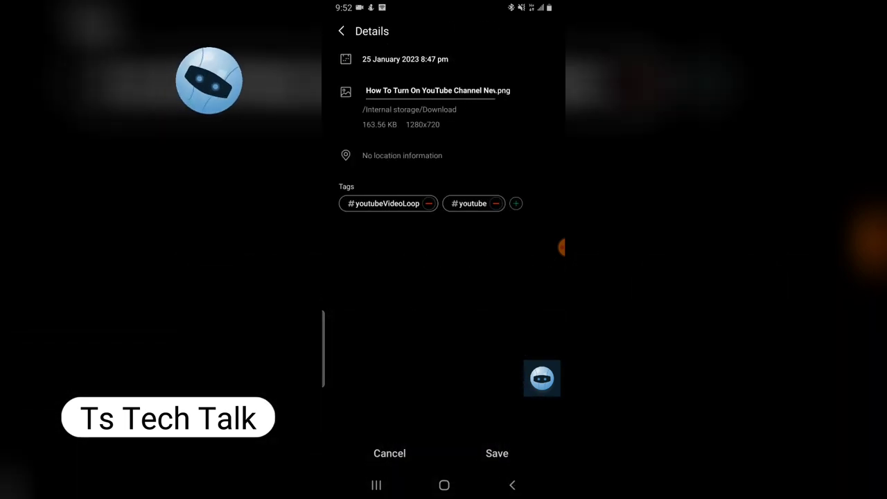
{"action": "left_click", "coordinate": [516, 203]}
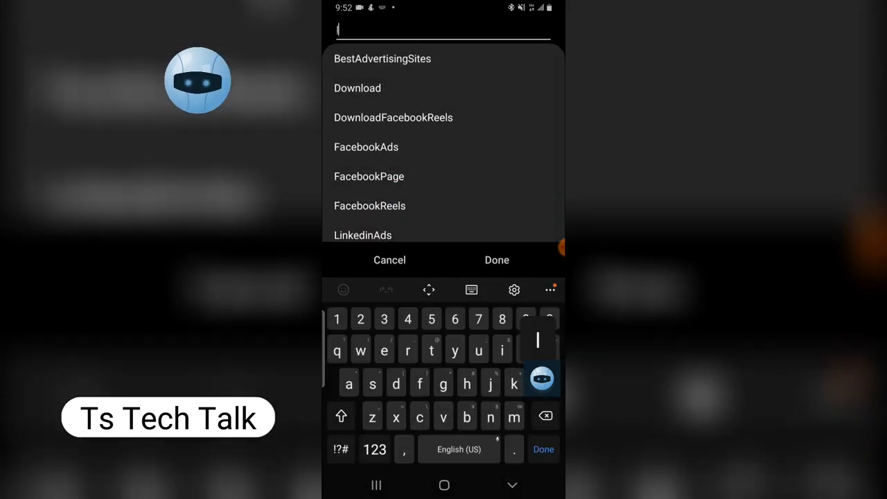
{"action": "type", "text": "loop"}
{"action": "key", "text": "Return"}
Add two more tags, "video" and "repeat", to the thumbnail image.
{"action": "left_click", "coordinate": [400, 224]}
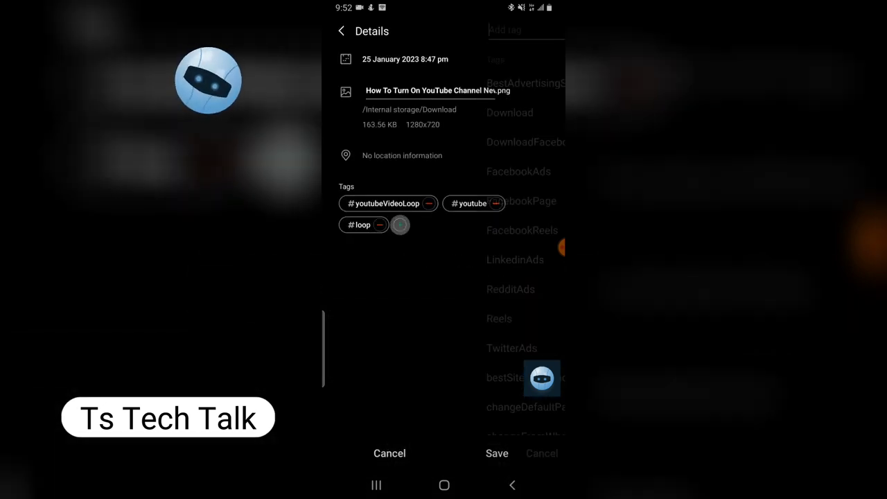
{"action": "type", "text": "video"}
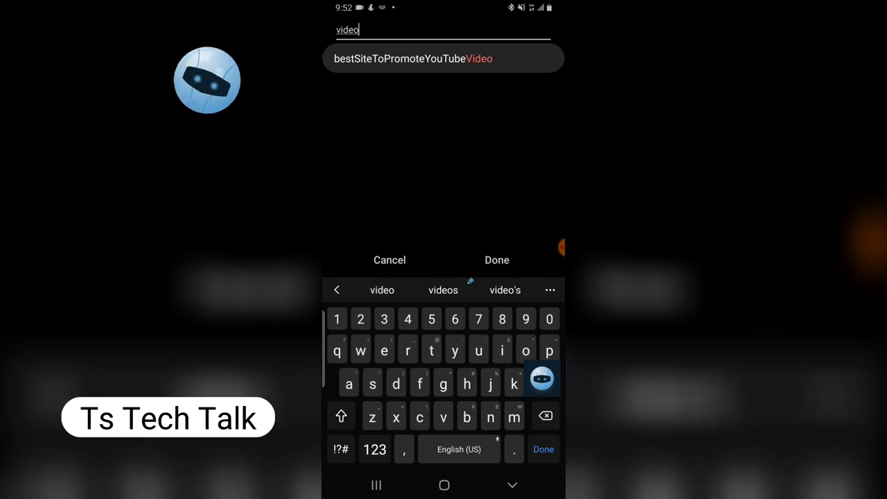
{"action": "key", "text": "Return"}
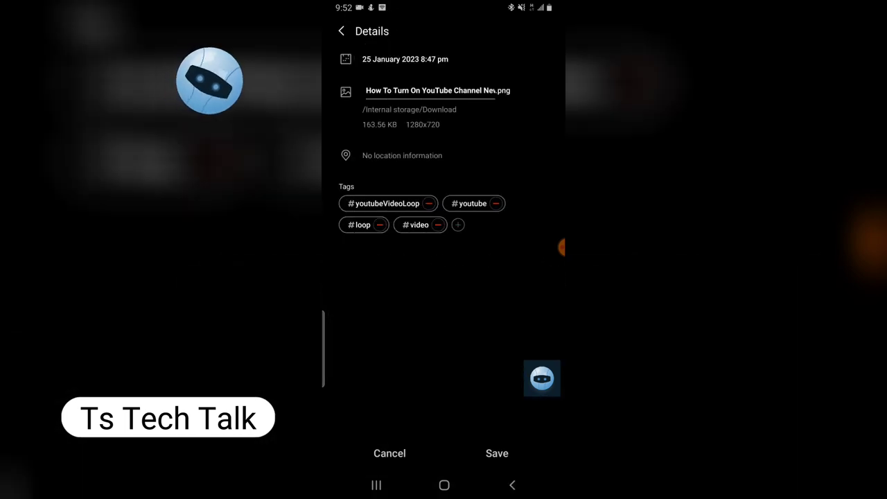
{"action": "left_click", "coordinate": [457, 224]}
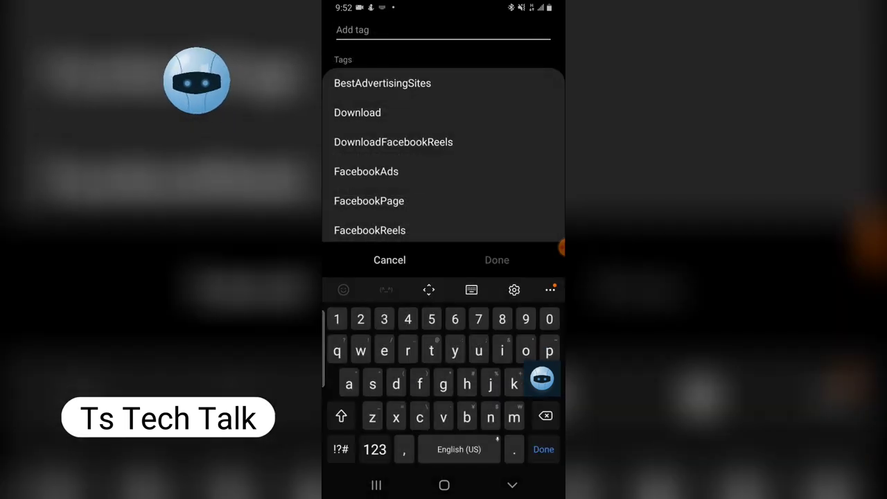
{"action": "type", "text": "rep"}
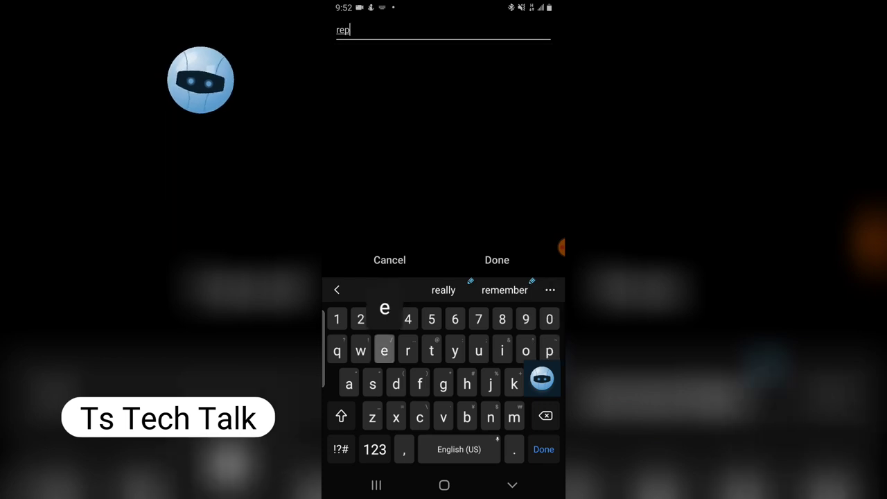
{"action": "type", "text": "eat"}
{"action": "key", "text": "Return"}
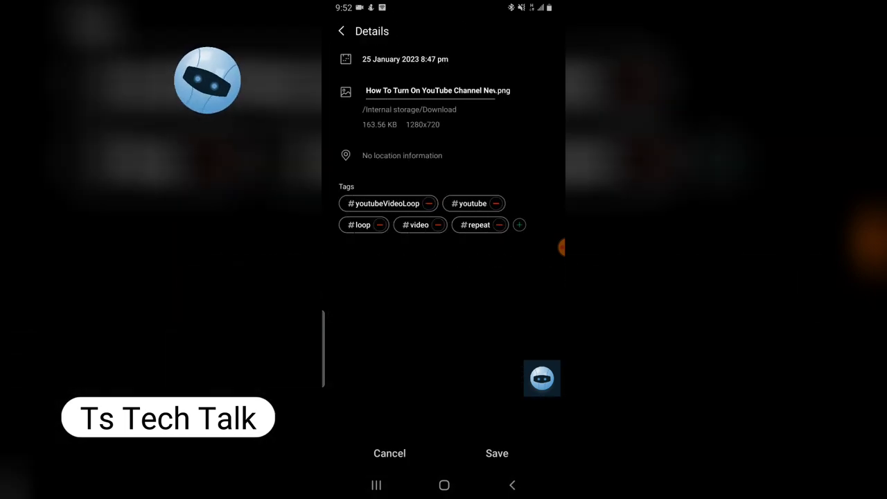
Save the thumbnail image's tags, then switch back to the video's edit page in YouTube Studio.
{"action": "left_click", "coordinate": [497, 453]}
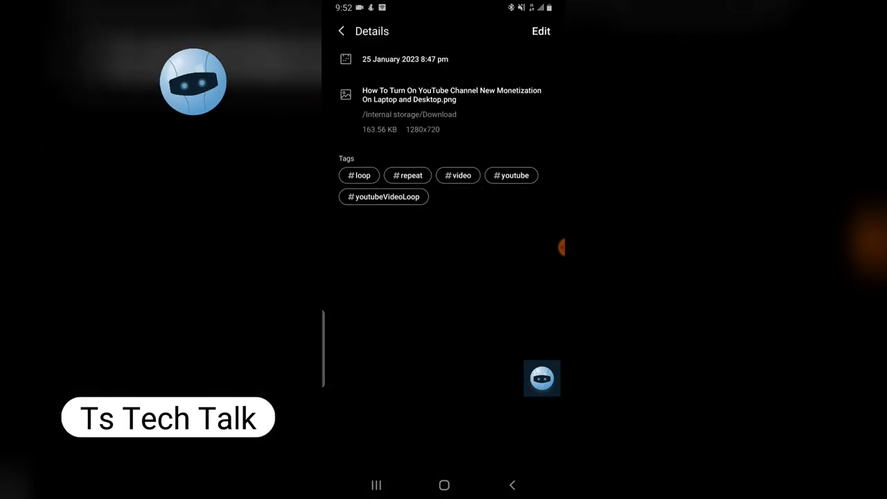
{"action": "left_click", "coordinate": [341, 32]}
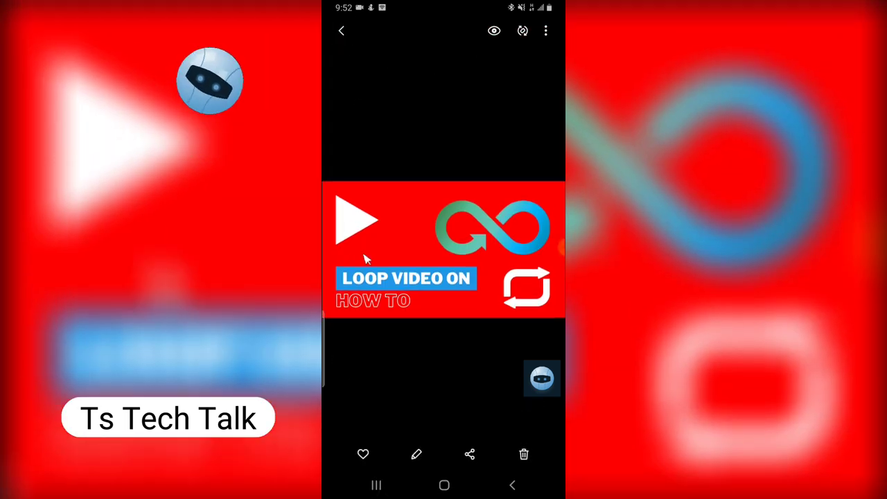
{"action": "left_click", "coordinate": [377, 485]}
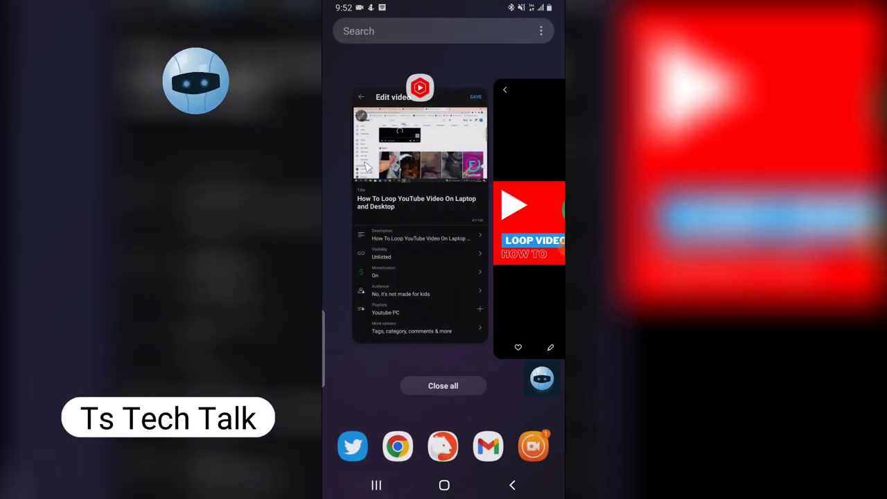
{"action": "left_click", "coordinate": [443, 208]}
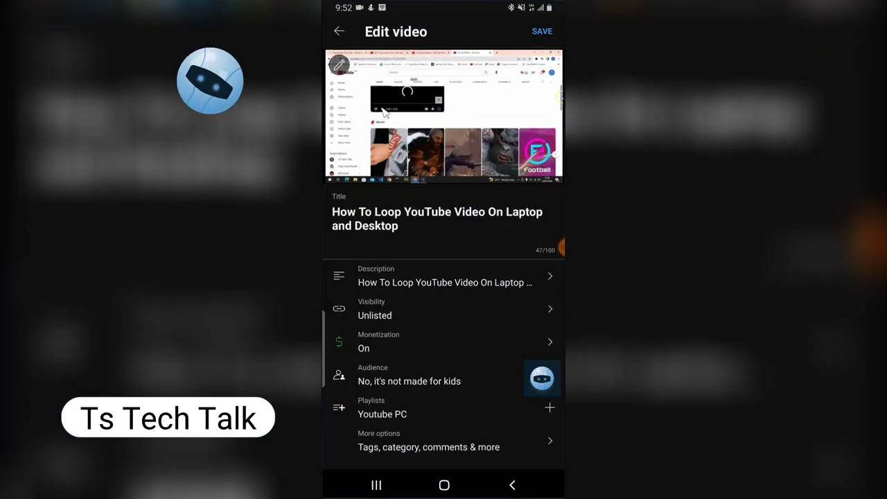
Set the red "Loop Video On" image from the phone's recent images as the video's custom thumbnail.
{"action": "left_click", "coordinate": [339, 66]}
{"action": "left_click", "coordinate": [385, 376]}
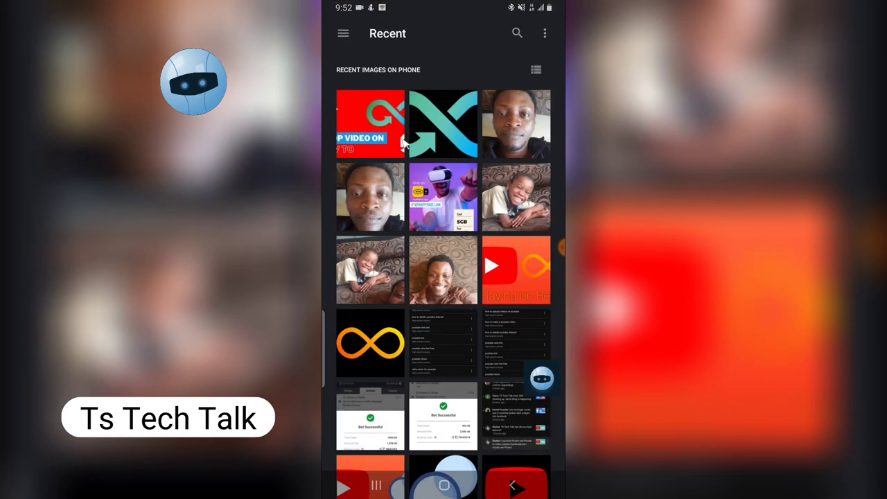
{"action": "left_click", "coordinate": [362, 131]}
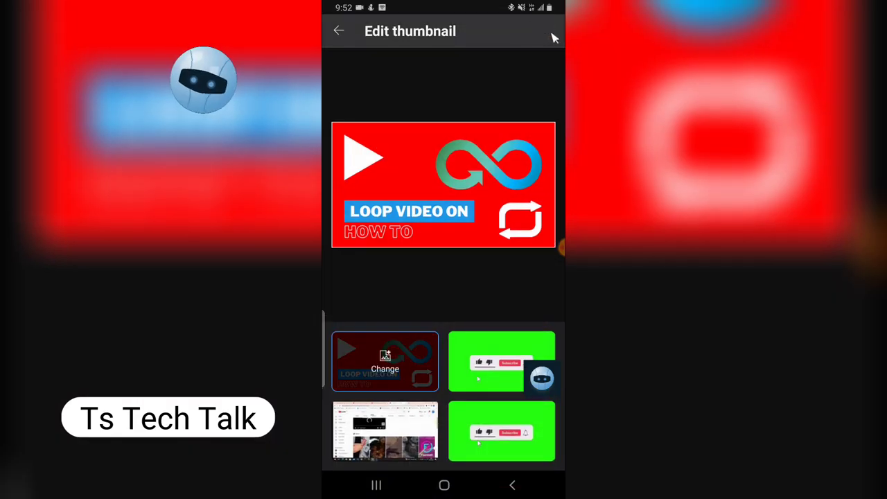
{"action": "left_click", "coordinate": [542, 30]}
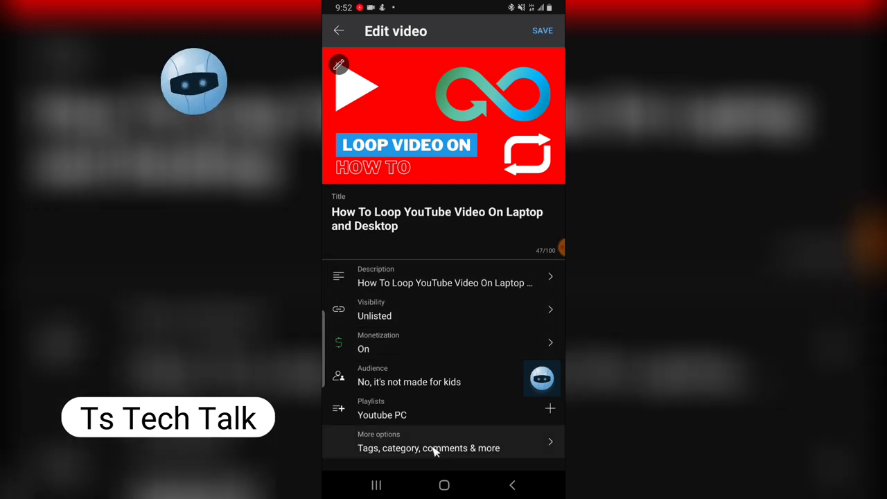
Check the video's playlist selection and review its tags under the additional options.
{"action": "left_click", "coordinate": [407, 419]}
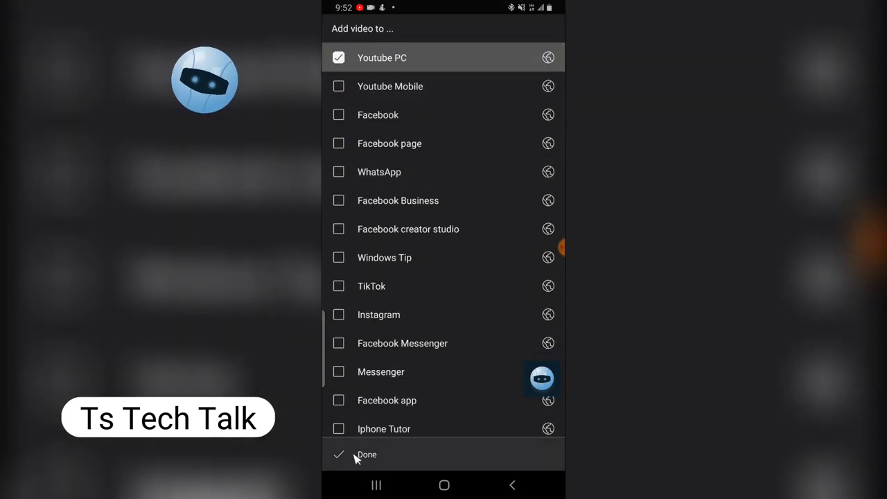
{"action": "left_click", "coordinate": [357, 457]}
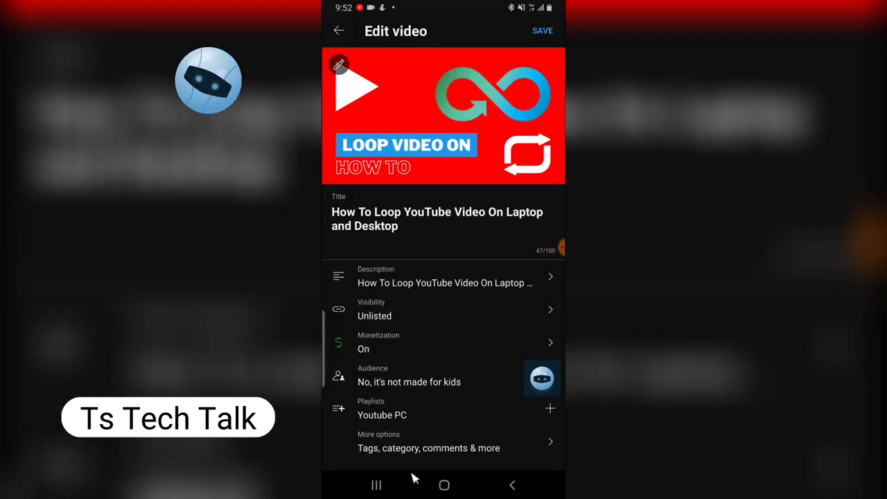
{"action": "left_click", "coordinate": [410, 455]}
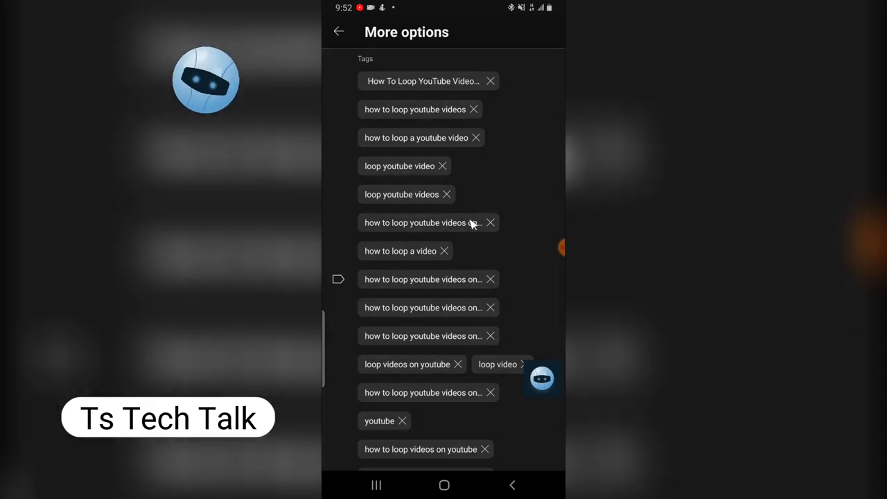
{"action": "scroll", "coordinate": [478, 222], "scroll_direction": "down", "scroll_amount": 3}
{"action": "scroll", "coordinate": [481, 187], "scroll_direction": "up", "scroll_amount": 3}
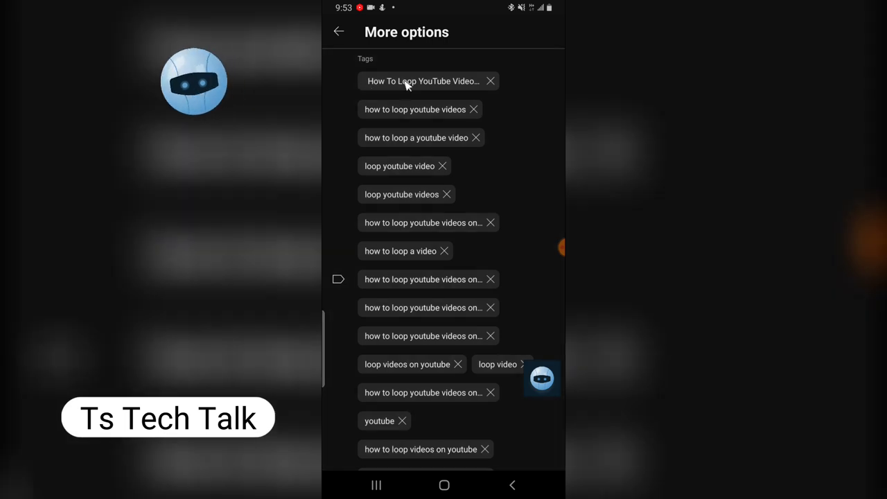
Remove the first tag, beginning "How To Loop YouTube Video", from the video's tag list and return to the edit page.
{"action": "left_click", "coordinate": [408, 83]}
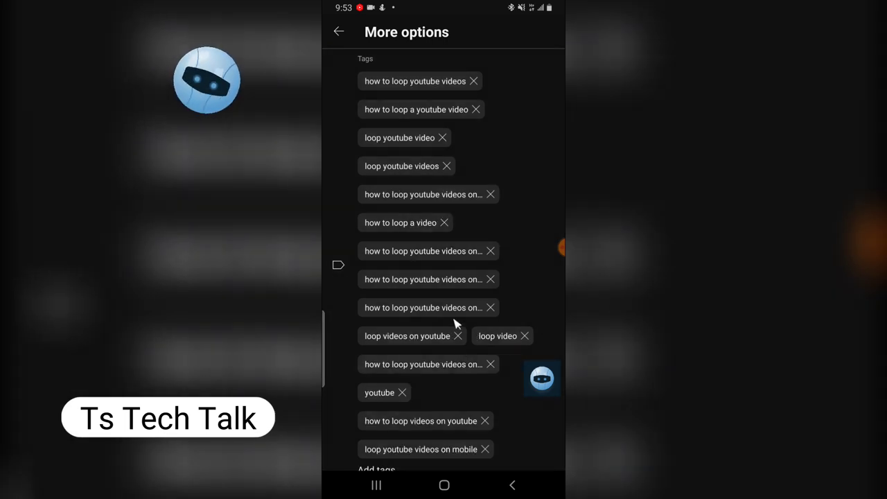
{"action": "scroll", "coordinate": [443, 127], "scroll_direction": "down", "scroll_amount": 3}
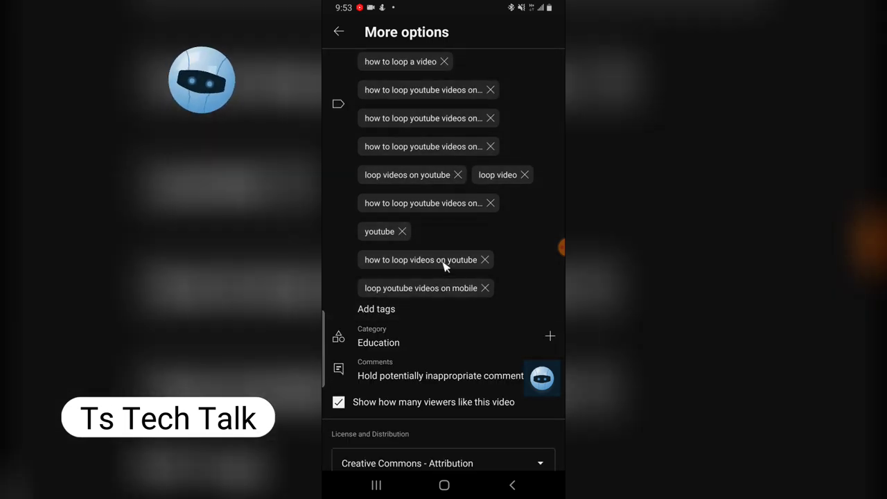
{"action": "scroll", "coordinate": [455, 86], "scroll_direction": "up", "scroll_amount": 3}
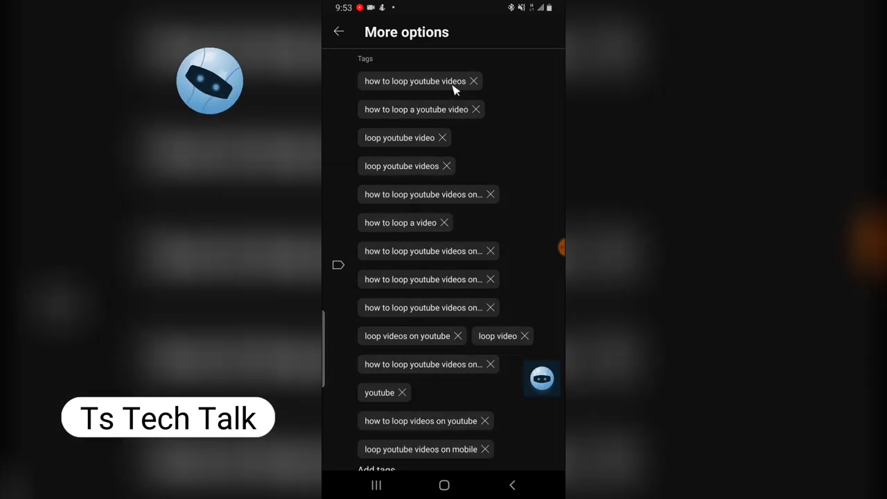
{"action": "scroll", "coordinate": [459, 153], "scroll_direction": "down", "scroll_amount": 5}
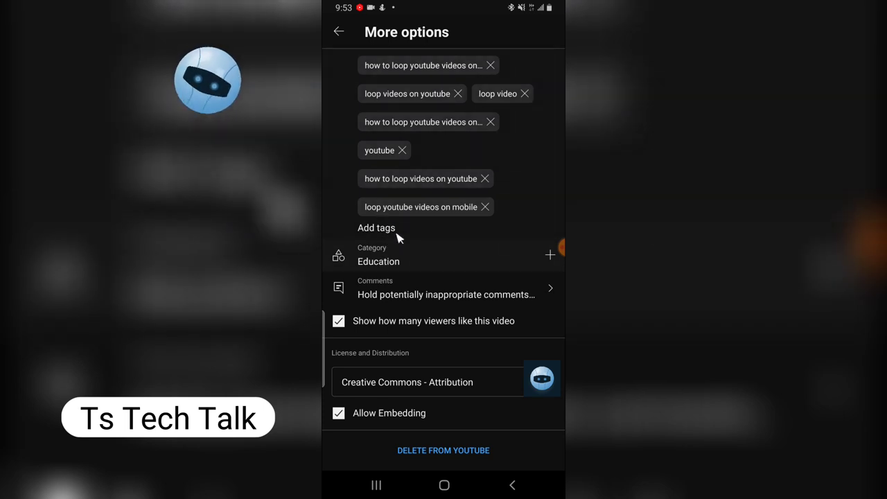
{"action": "scroll", "coordinate": [374, 139], "scroll_direction": "up", "scroll_amount": 5}
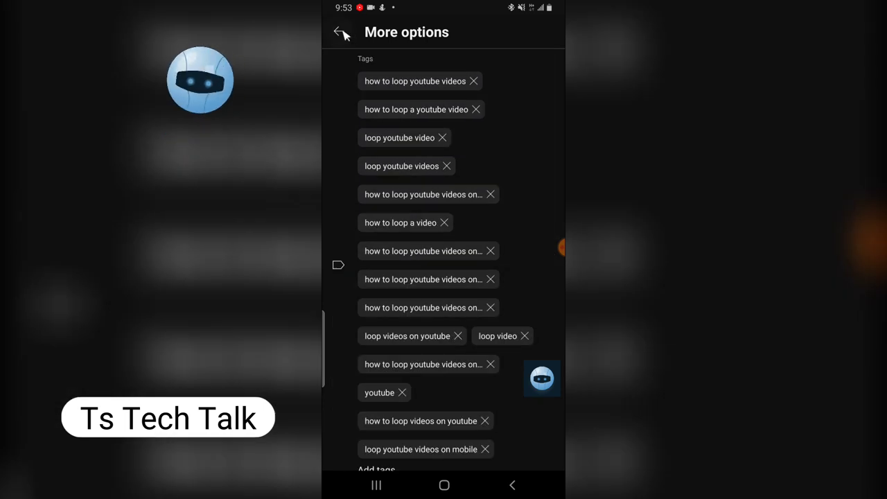
{"action": "left_click", "coordinate": [339, 31]}
Copy the full video title "How To Loop YouTube Video On Laptop and Desktop".
{"action": "left_click", "coordinate": [344, 225]}
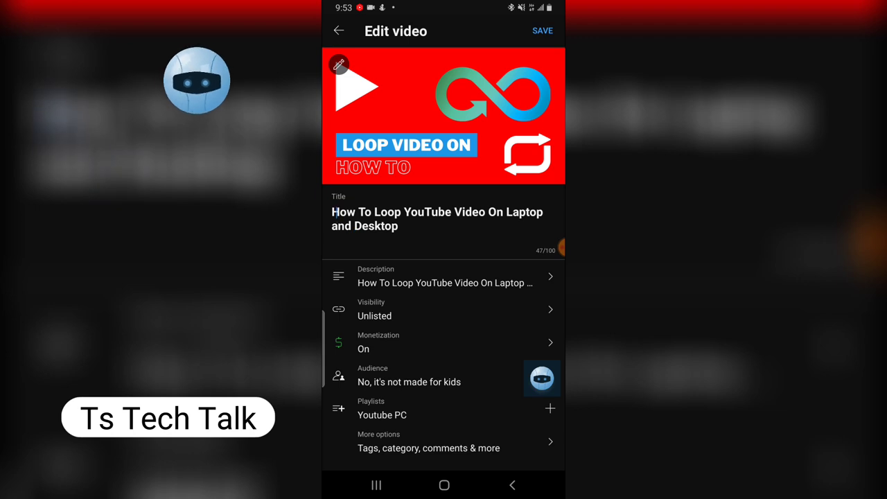
{"action": "double_click", "coordinate": [339, 212]}
{"action": "left_click_drag", "start_coordinate": [361, 227], "coordinate": [404, 240]}
{"action": "left_click", "coordinate": [396, 185]}
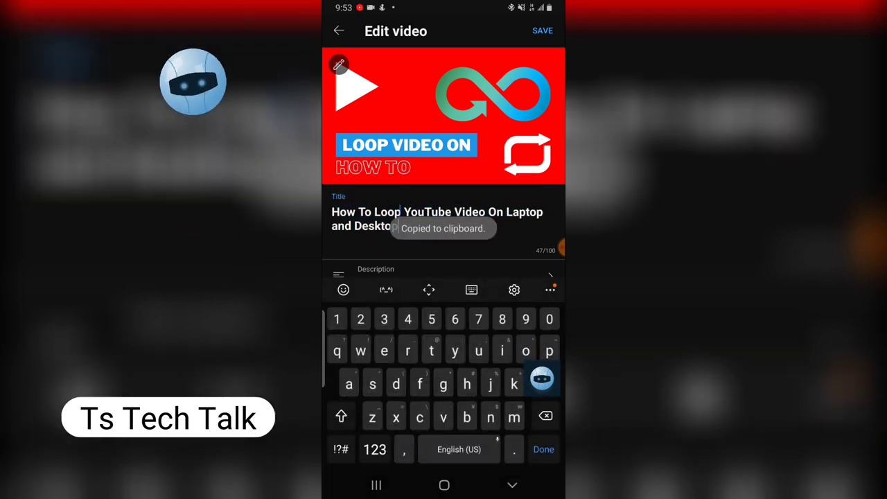
Add the copied video title as a new tag at the end of the video's tag list and return to the edit page.
{"action": "scroll", "coordinate": [402, 204], "scroll_direction": "down", "scroll_amount": 5}
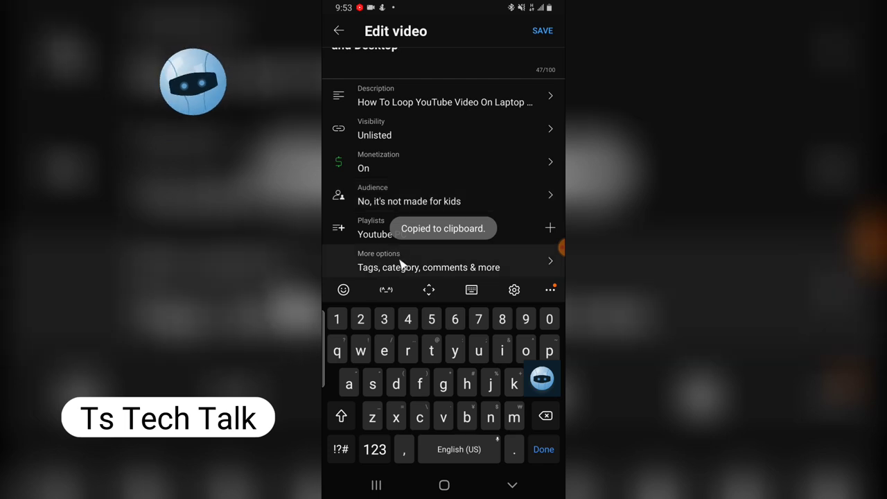
{"action": "left_click", "coordinate": [401, 264]}
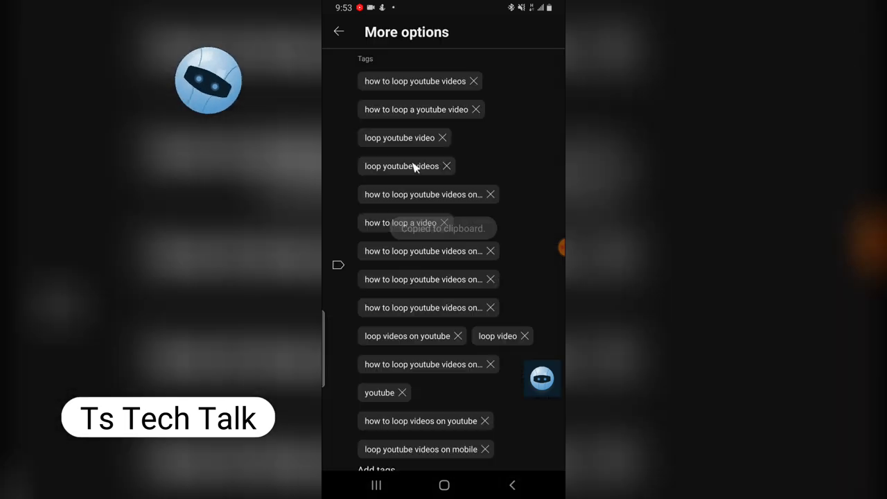
{"action": "scroll", "coordinate": [479, 436], "scroll_direction": "down", "scroll_amount": 5}
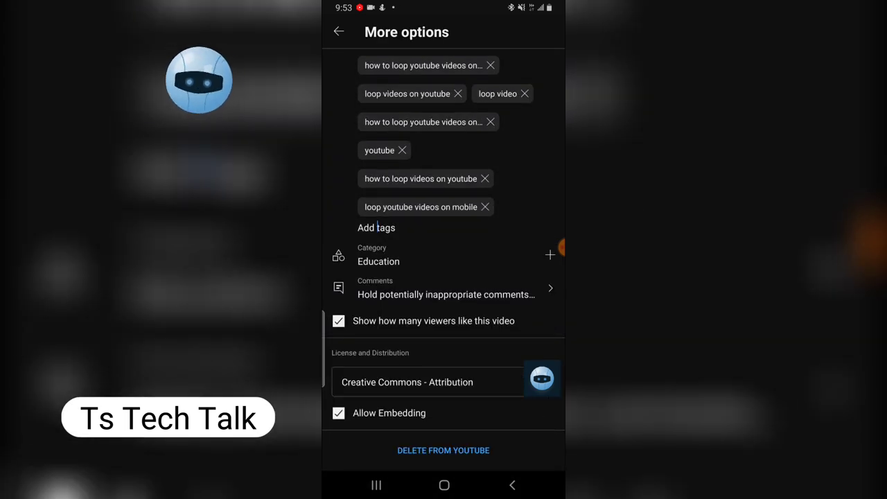
{"action": "left_click", "coordinate": [377, 228]}
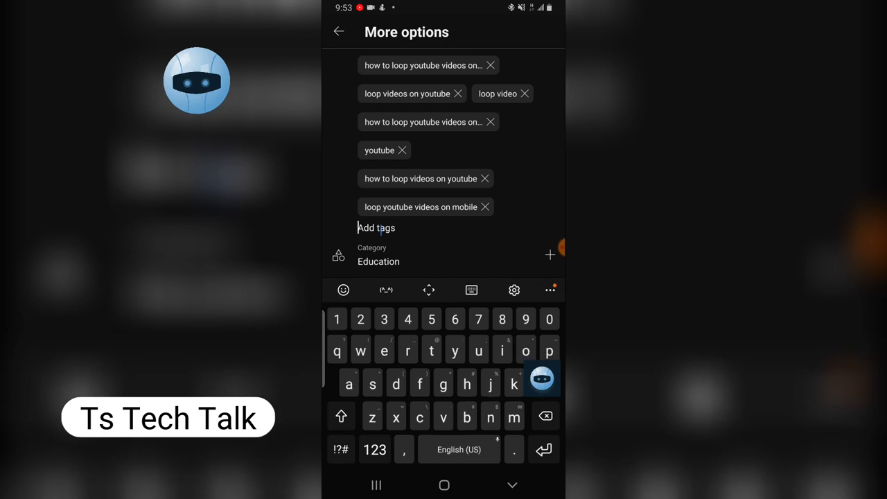
{"action": "left_click", "coordinate": [394, 202]}
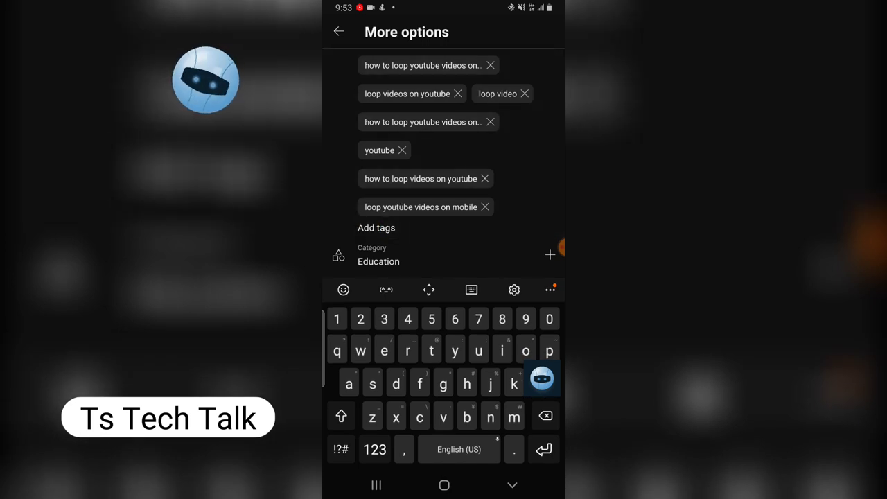
{"action": "left_click", "coordinate": [394, 202]}
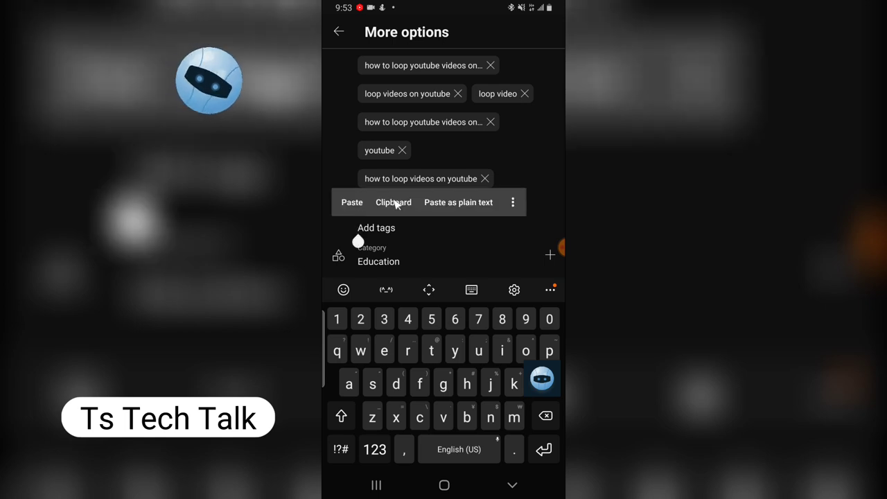
{"action": "key", "text": "ctrl+v"}
{"action": "key", "text": "Return"}
{"action": "key", "text": "Return"}
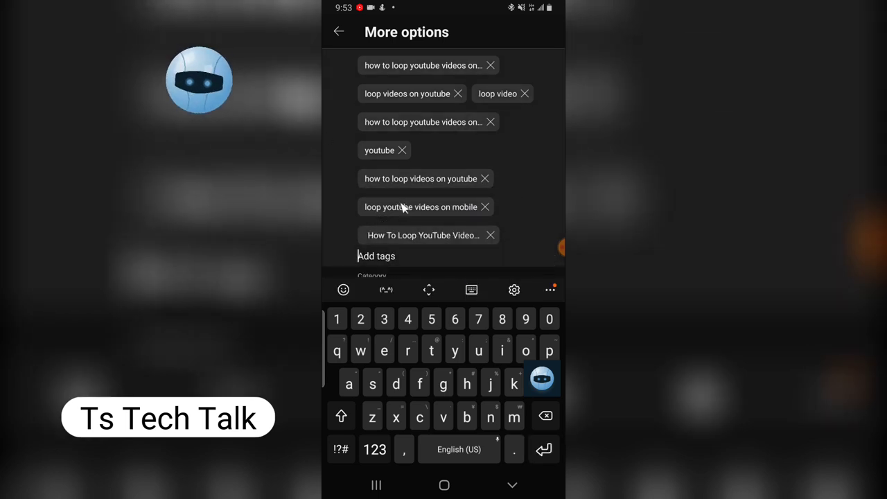
{"action": "scroll", "coordinate": [401, 184], "scroll_direction": "up", "scroll_amount": 5}
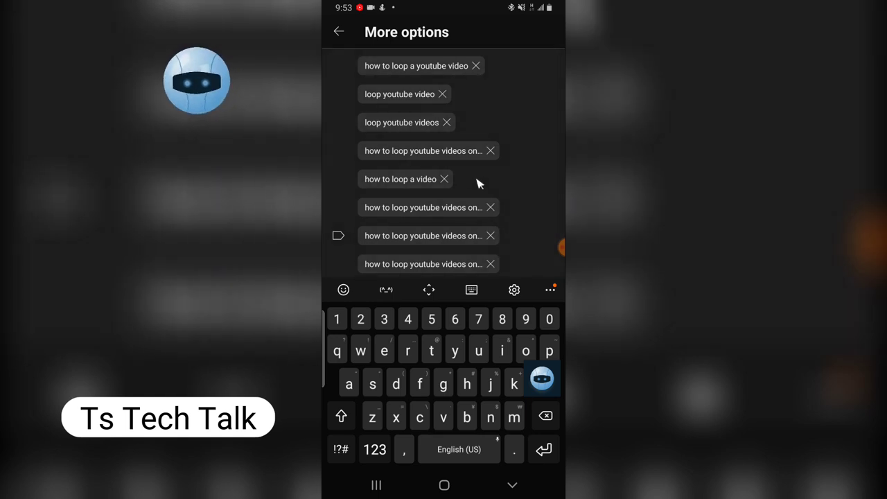
{"action": "scroll", "coordinate": [520, 184], "scroll_direction": "down", "scroll_amount": 2}
{"action": "scroll", "coordinate": [527, 176], "scroll_direction": "up", "scroll_amount": 3}
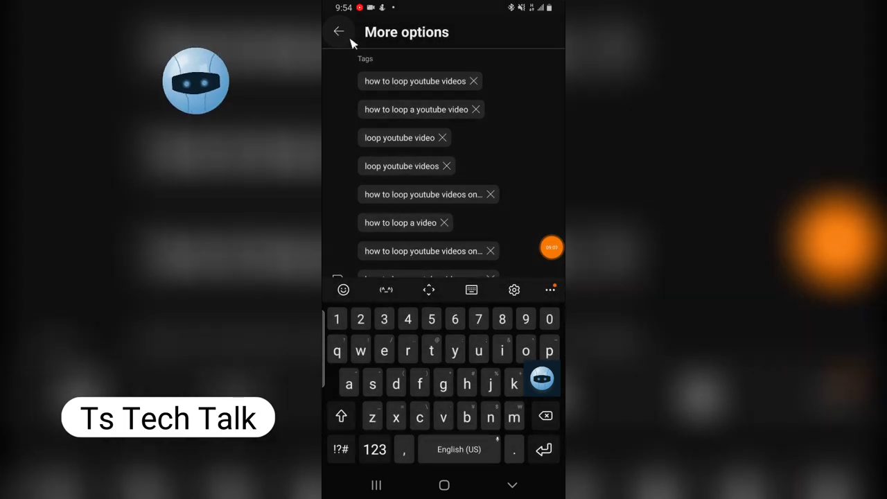
{"action": "left_click", "coordinate": [338, 31]}
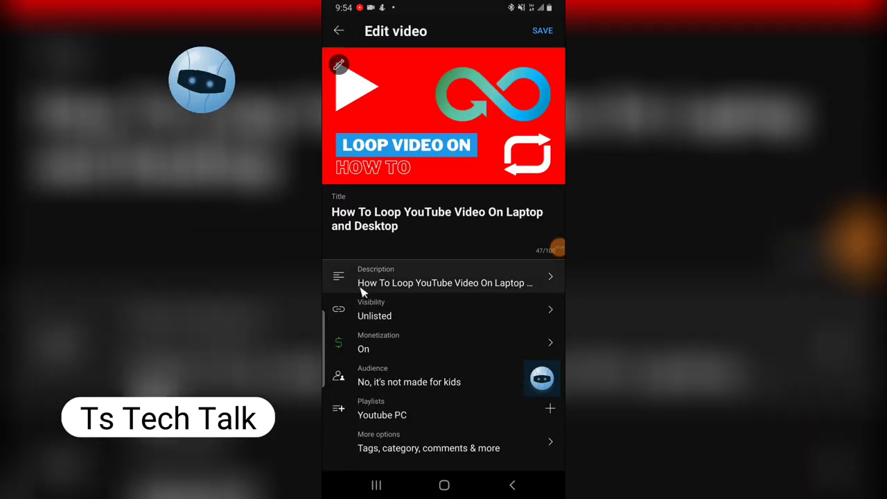
Set the video's visibility to Public and save the edits.
{"action": "left_click", "coordinate": [361, 311]}
{"action": "left_click", "coordinate": [339, 109]}
{"action": "left_click", "coordinate": [338, 33]}
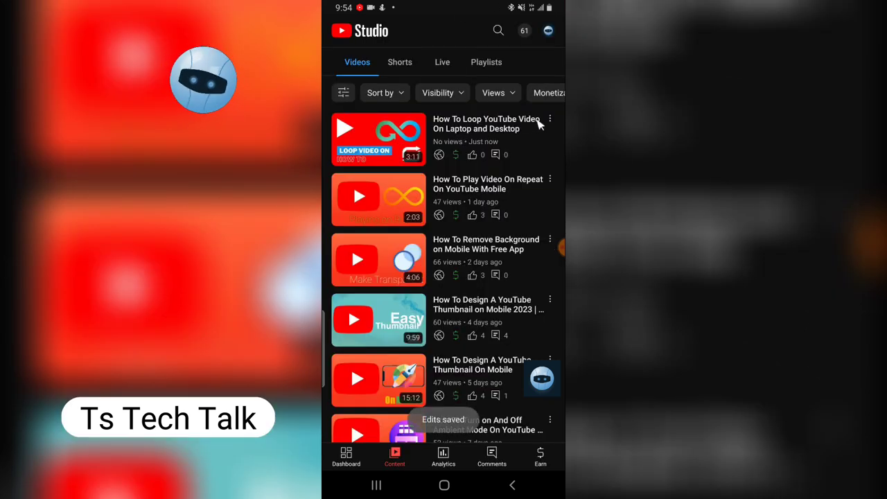
Reopen "How To Loop YouTube Video On Laptop and Desktop" for editing from the channel's video list.
{"action": "left_click", "coordinate": [550, 123]}
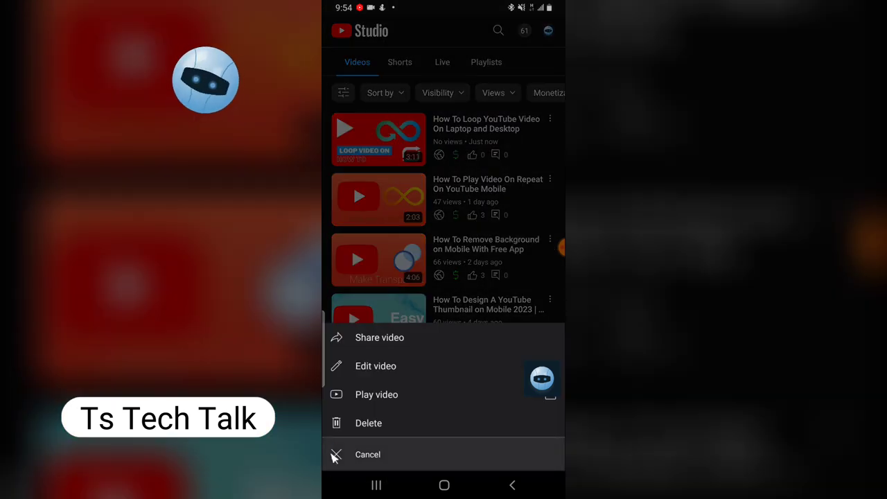
{"action": "left_click", "coordinate": [374, 362]}
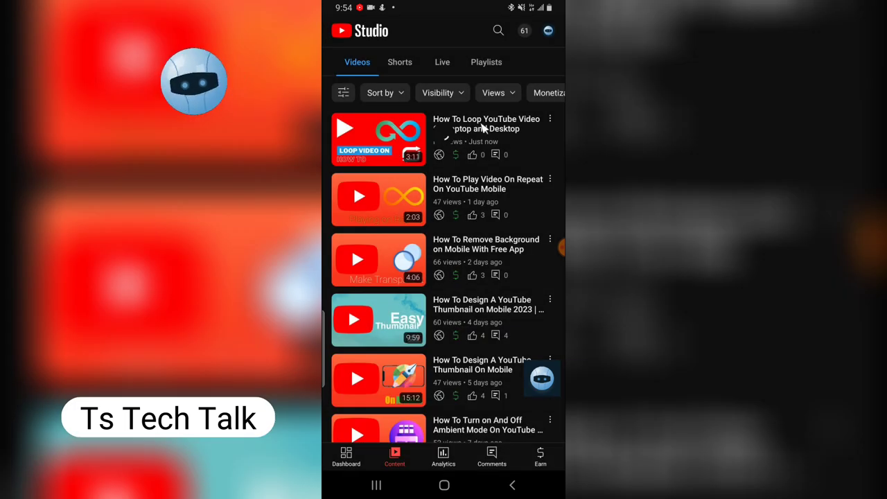
{"action": "left_click", "coordinate": [466, 137]}
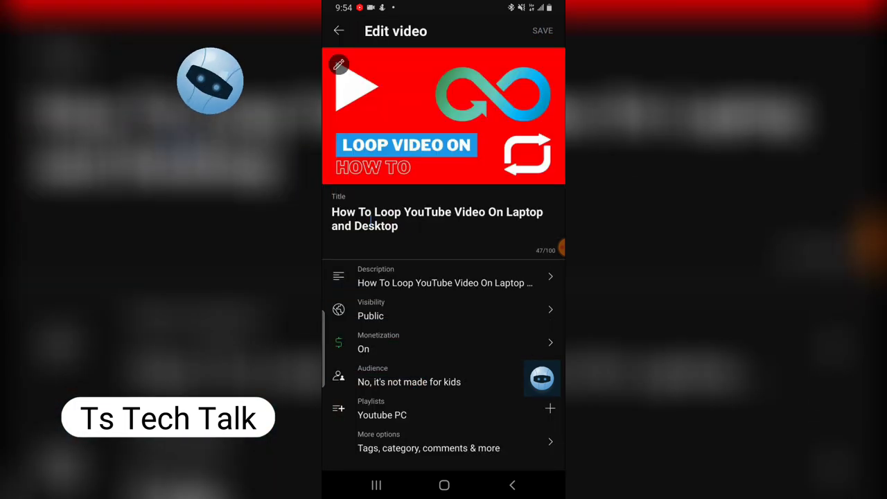
Select the whole title of the published video and copy it again.
{"action": "triple_click", "coordinate": [334, 213]}
{"action": "left_click", "coordinate": [342, 212]}
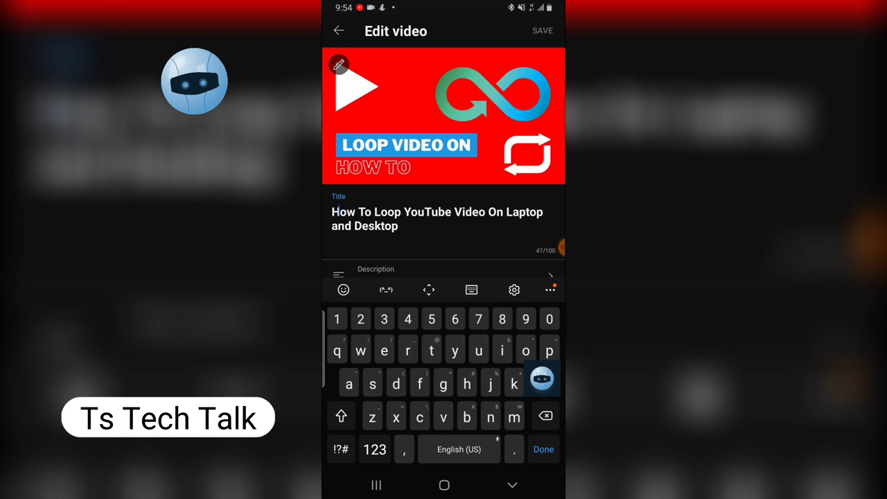
{"action": "double_click", "coordinate": [341, 212]}
{"action": "left_click_drag", "start_coordinate": [351, 224], "coordinate": [404, 244]}
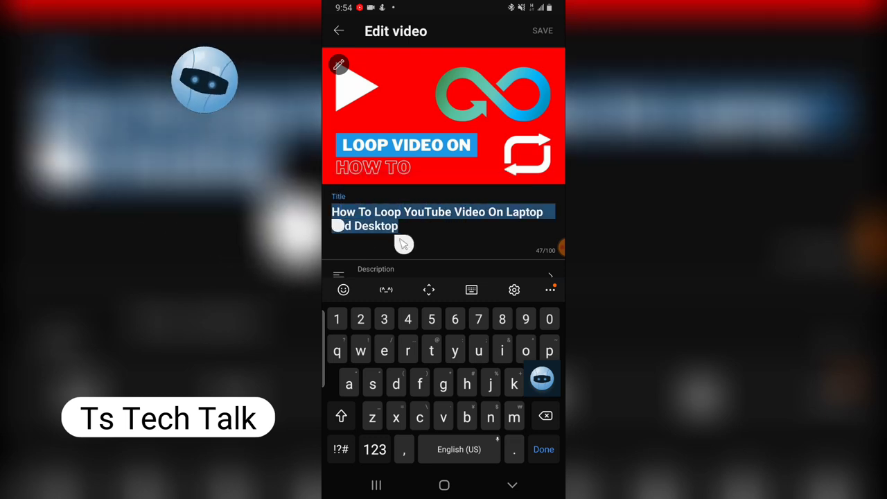
{"action": "left_click", "coordinate": [388, 184]}
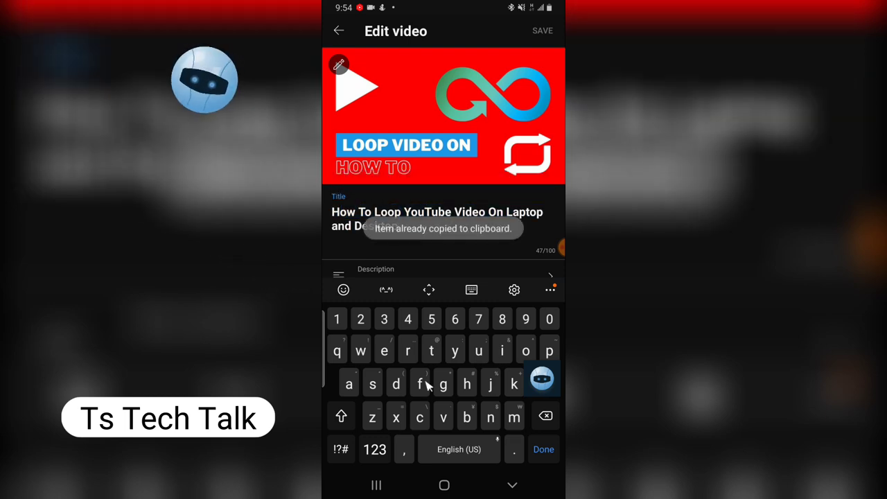
Switch to the Google search tab in Chrome and return to an empty Google search page.
{"action": "left_click", "coordinate": [376, 485]}
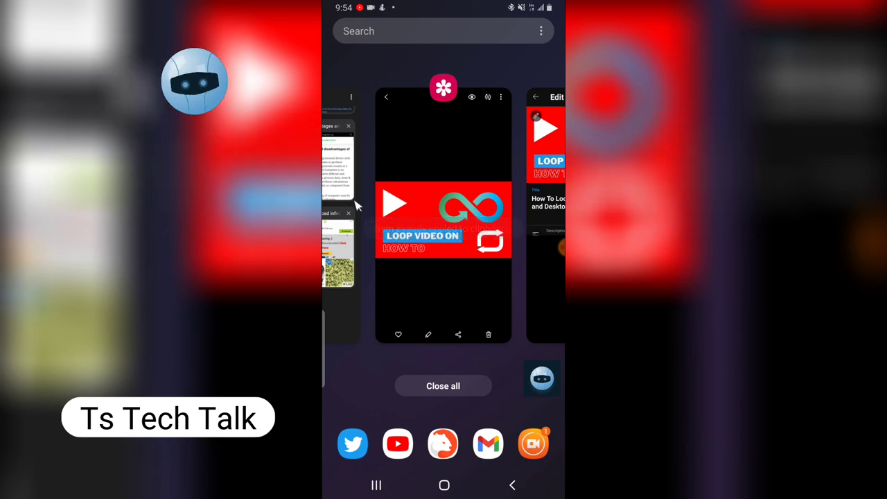
{"action": "left_click_drag", "start_coordinate": [352, 205], "coordinate": [513, 205]}
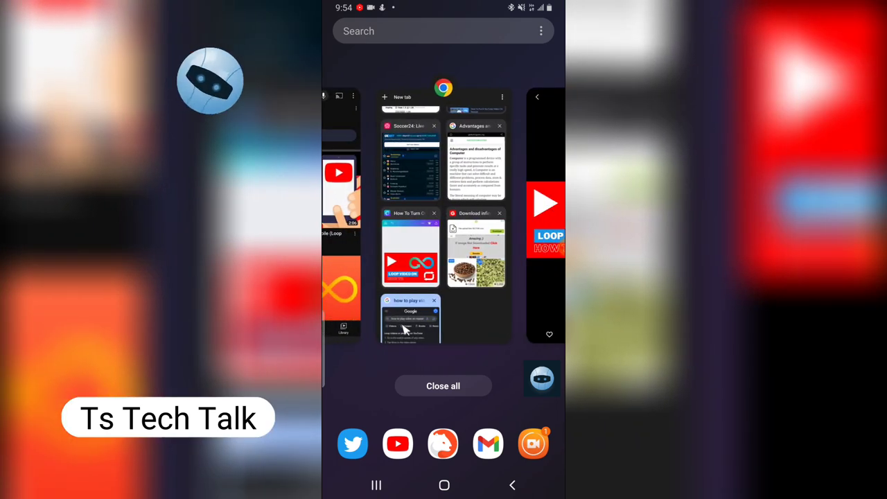
{"action": "left_click", "coordinate": [409, 332]}
{"action": "left_click", "coordinate": [400, 454]}
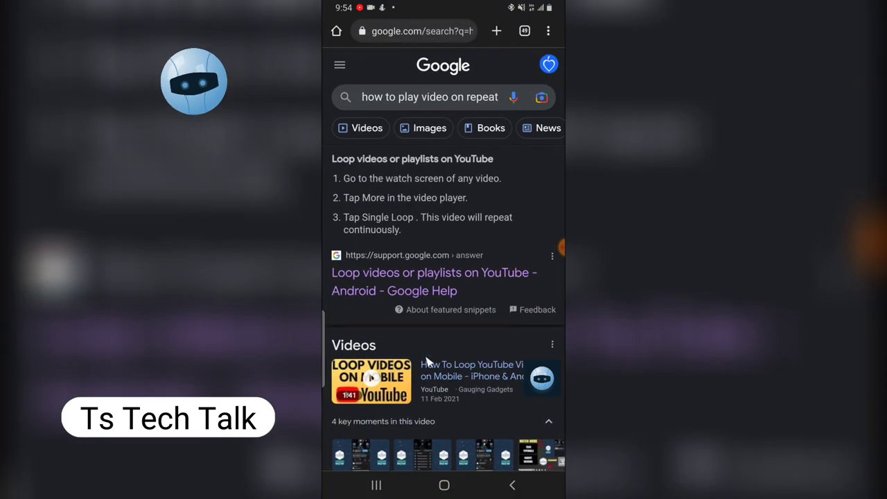
{"action": "left_click", "coordinate": [476, 97]}
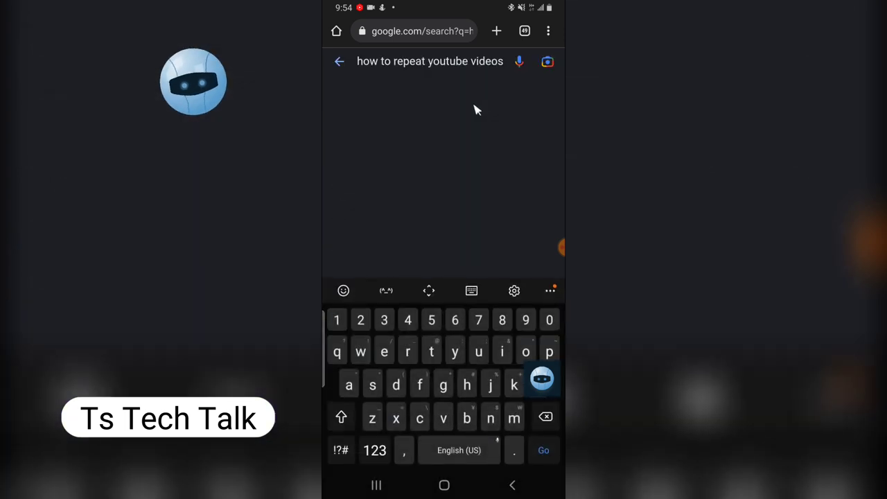
{"action": "key", "text": "Return"}
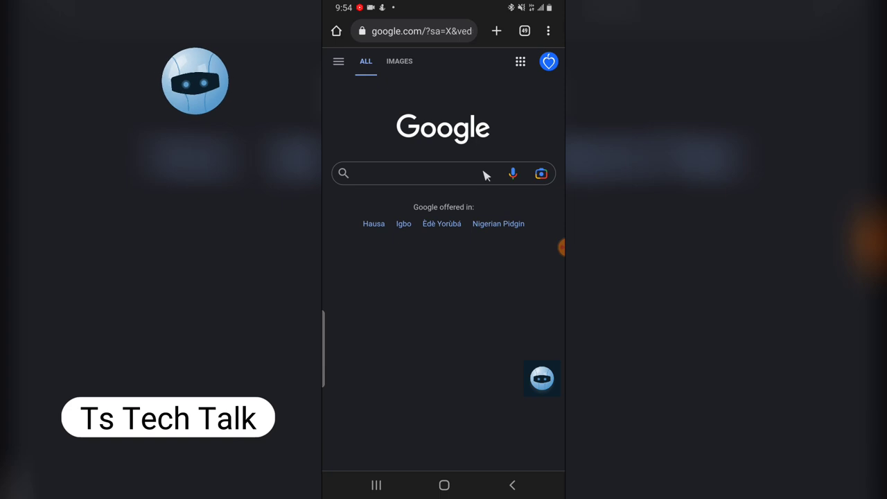
Search Google for the copied title "How To Loop YouTube Video On Laptop and Desktop" and limit the results to videos.
{"action": "left_click", "coordinate": [423, 173]}
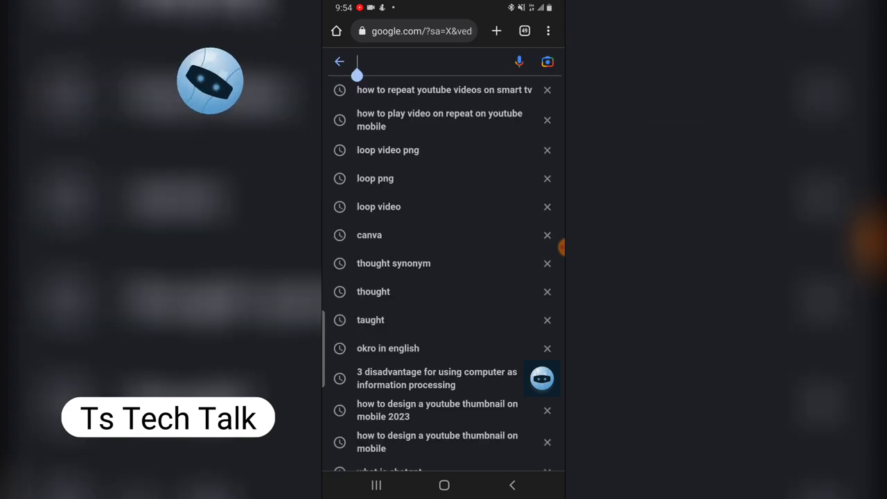
{"action": "left_click", "coordinate": [356, 75]}
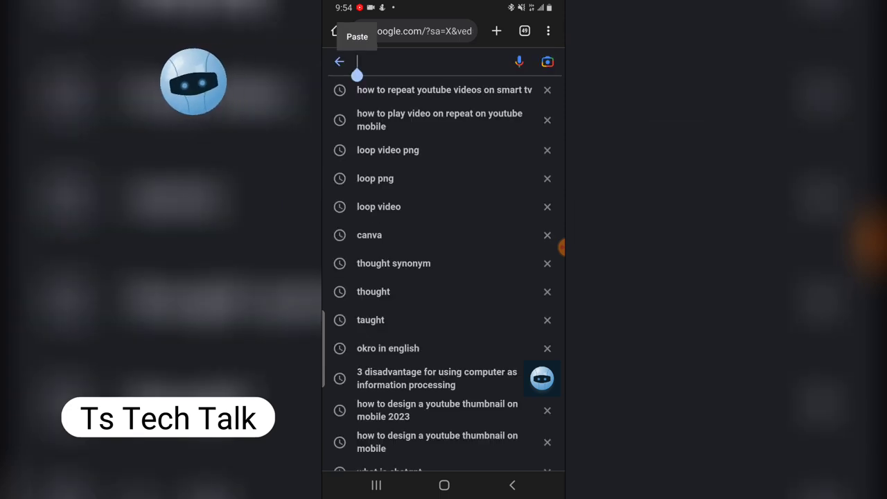
{"action": "left_click", "coordinate": [357, 36]}
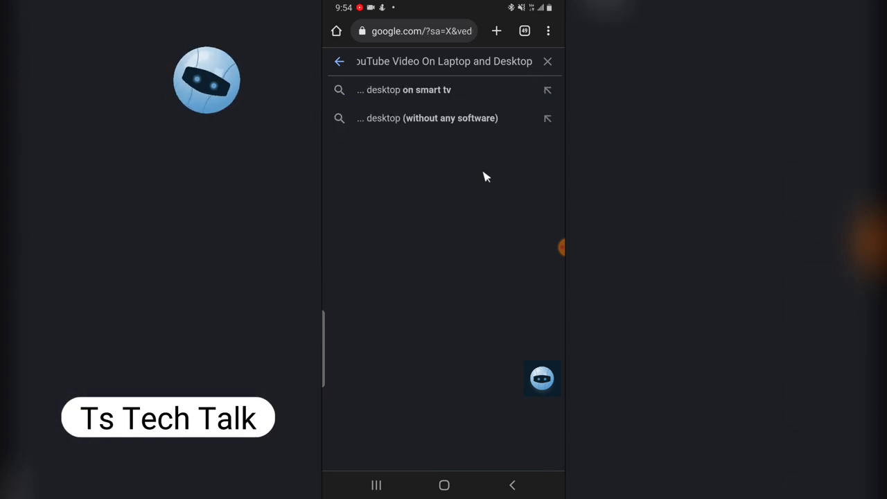
{"action": "left_click", "coordinate": [544, 449]}
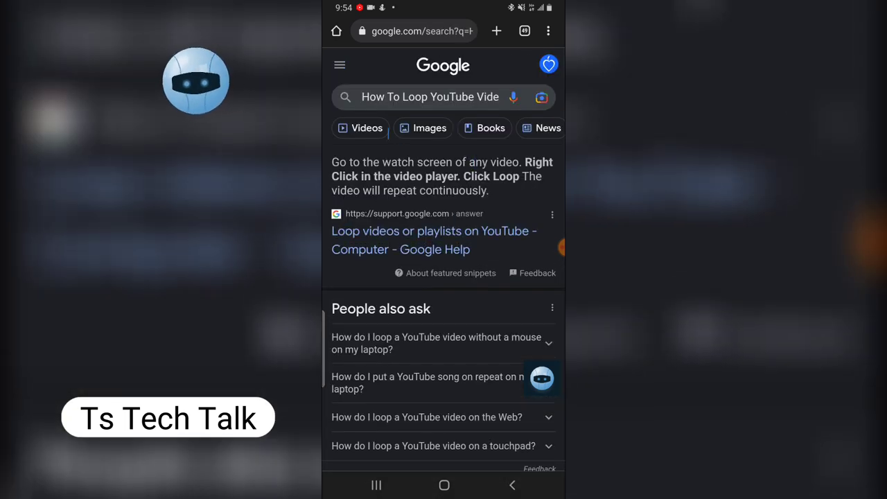
{"action": "left_click", "coordinate": [374, 137]}
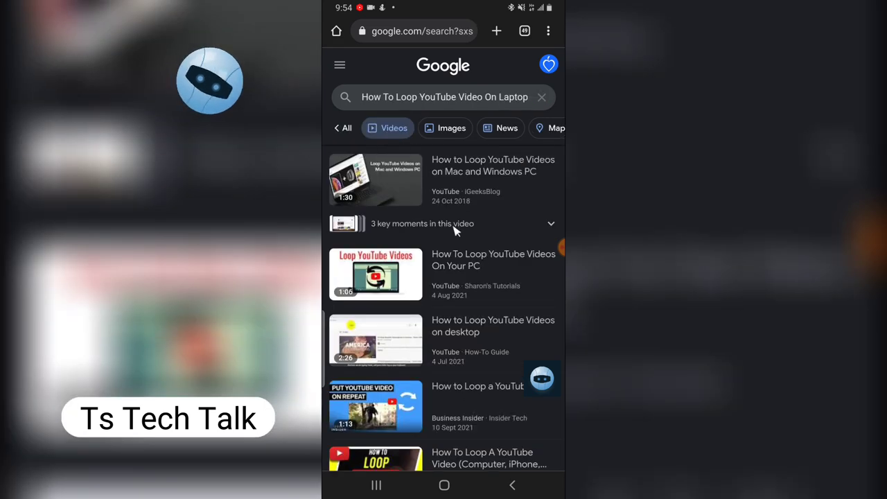
Look through the video results for the title to see which videos rank for it, and return to the first result.
{"action": "scroll", "coordinate": [483, 287], "scroll_direction": "down", "scroll_amount": 5}
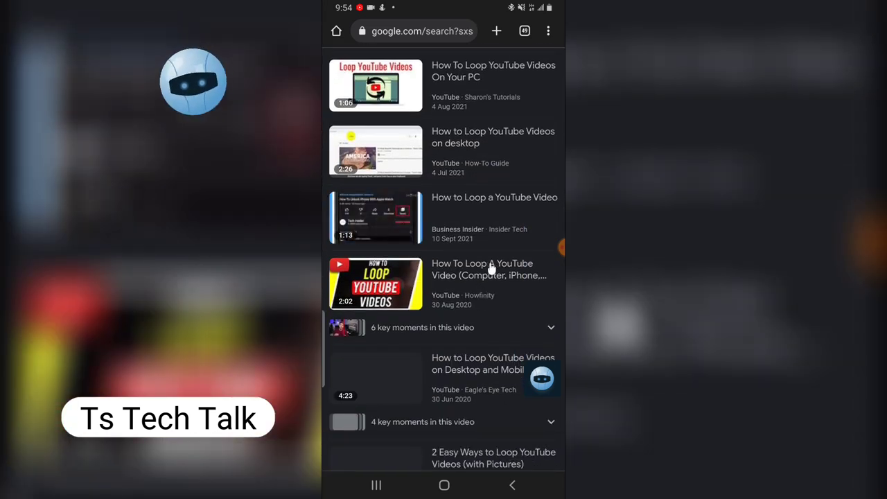
{"action": "scroll", "coordinate": [490, 273], "scroll_direction": "down", "scroll_amount": 2}
{"action": "scroll", "coordinate": [485, 284], "scroll_direction": "down", "scroll_amount": 8}
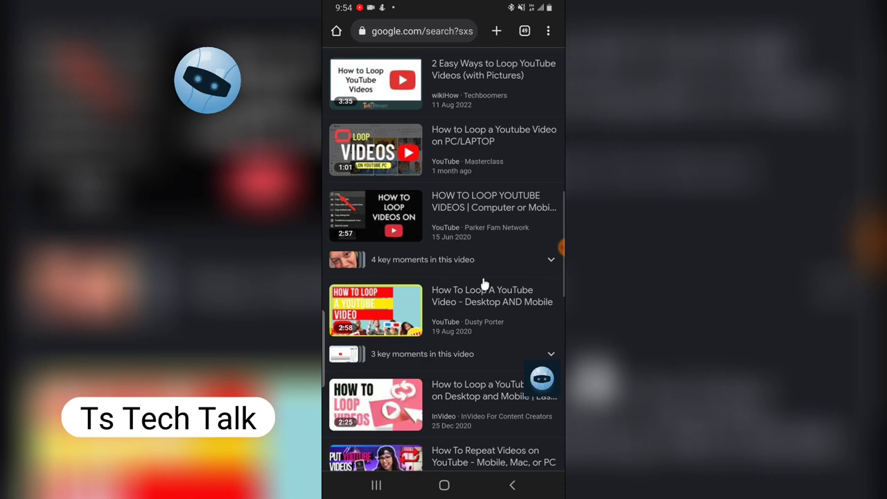
{"action": "scroll", "coordinate": [485, 284], "scroll_direction": "down", "scroll_amount": 12}
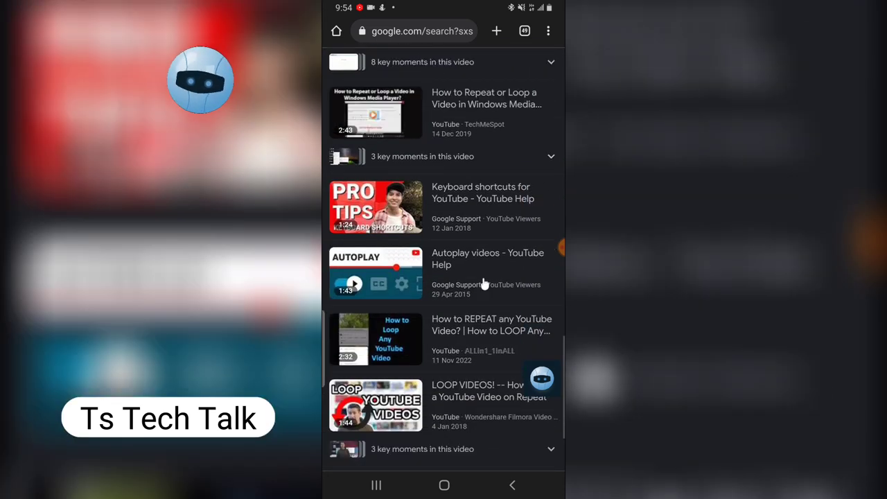
{"action": "scroll", "coordinate": [483, 281], "scroll_direction": "down", "scroll_amount": 18}
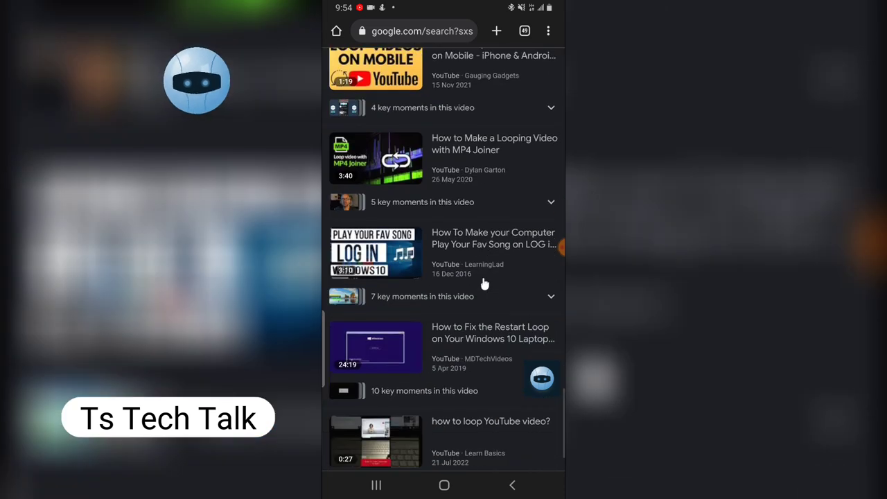
{"action": "scroll", "coordinate": [483, 278], "scroll_direction": "down", "scroll_amount": 3}
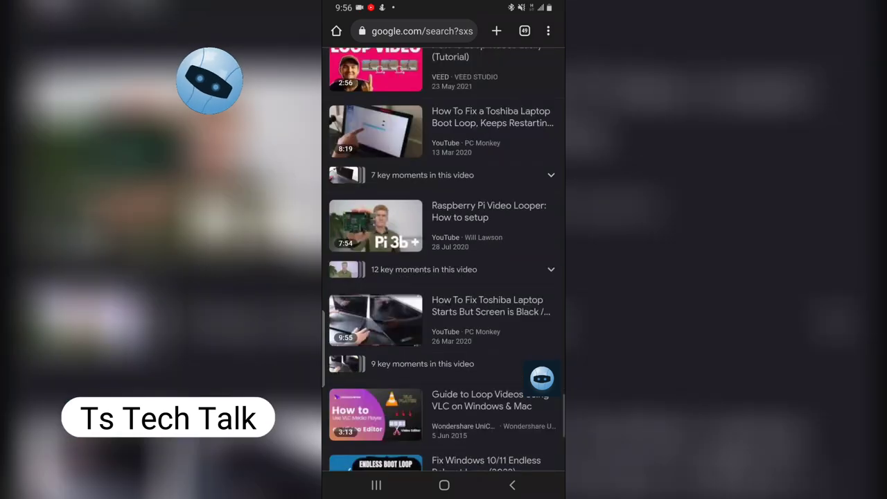
{"action": "scroll", "coordinate": [469, 257], "scroll_direction": "down", "scroll_amount": 4}
{"action": "scroll", "coordinate": [469, 256], "scroll_direction": "down", "scroll_amount": 4}
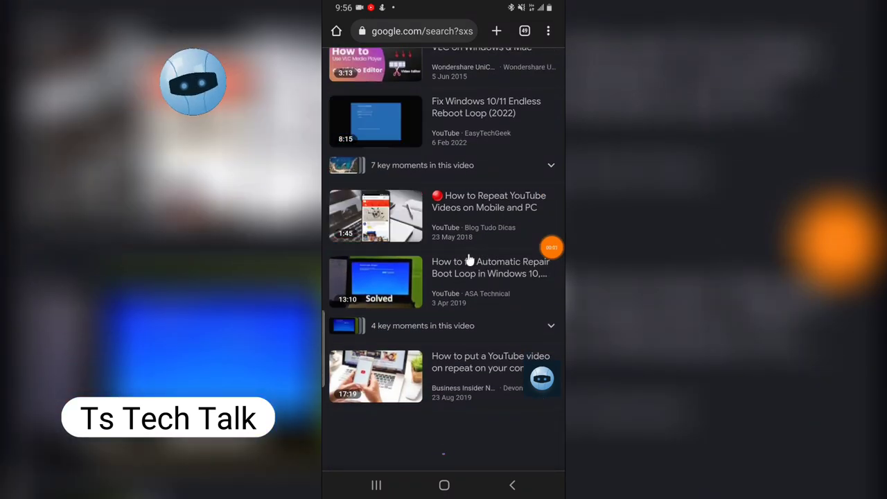
{"action": "scroll", "coordinate": [468, 259], "scroll_direction": "up", "scroll_amount": 20}
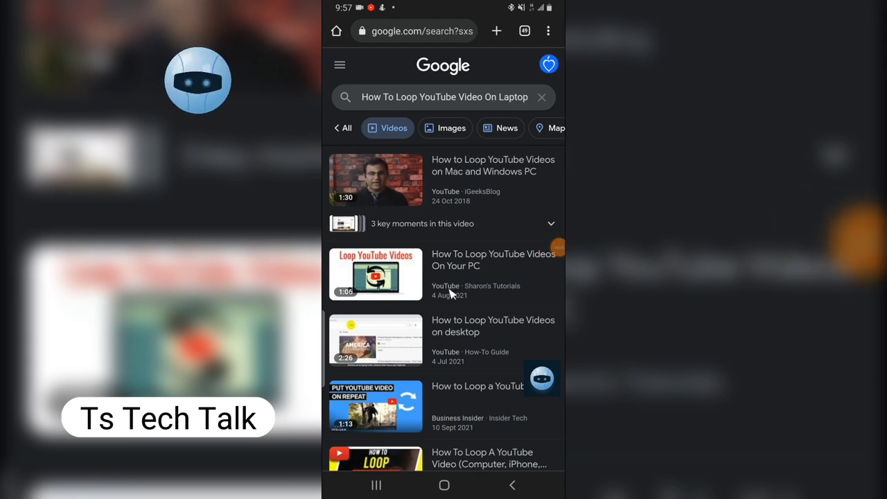
Open the top result "How to Loop YouTube Videos on Mac and Windows PC" in YouTube and pause the ad.
{"action": "left_click", "coordinate": [481, 169]}
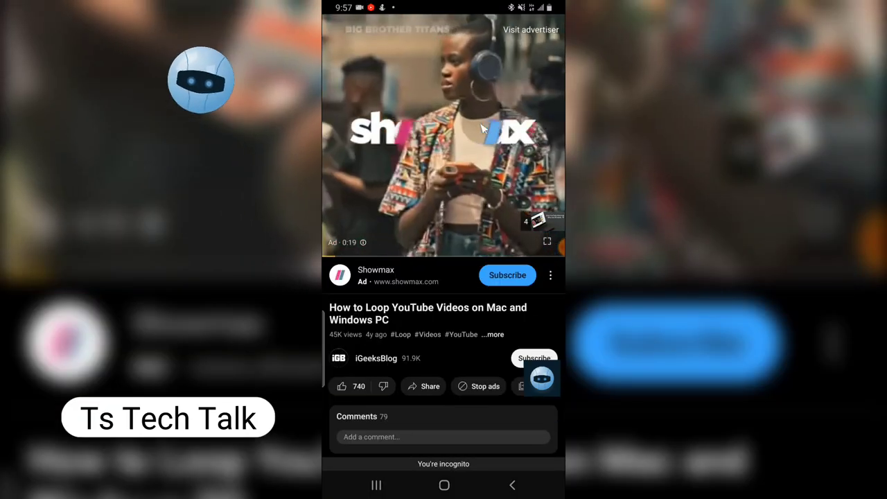
{"action": "left_click", "coordinate": [483, 128]}
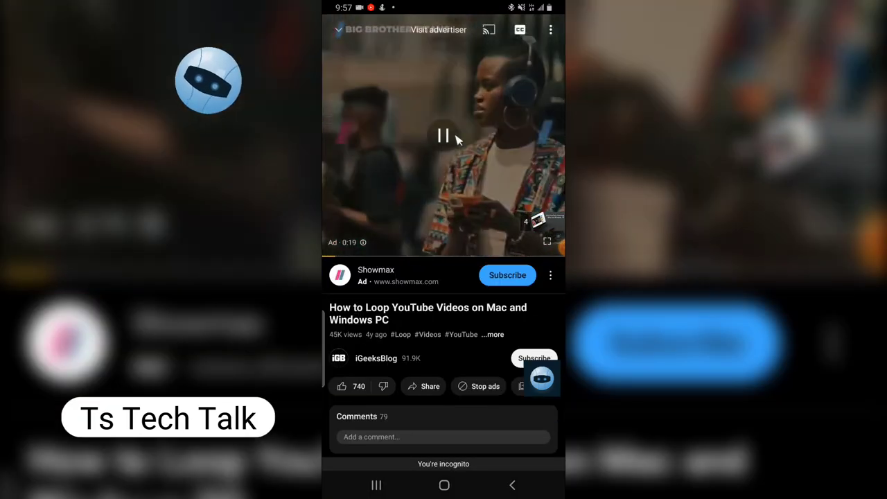
{"action": "left_click", "coordinate": [443, 135]}
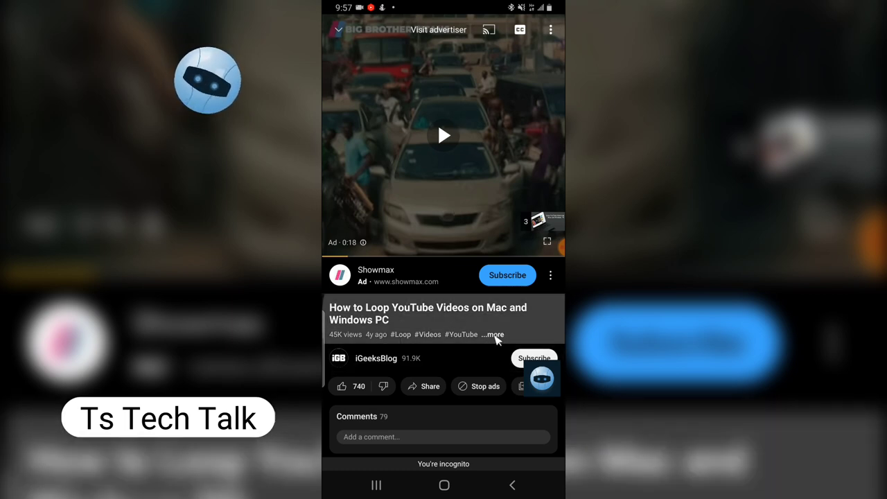
Expand the full description of the top-ranked video and examine its title keywords, hashtags and links.
{"action": "left_click", "coordinate": [495, 335]}
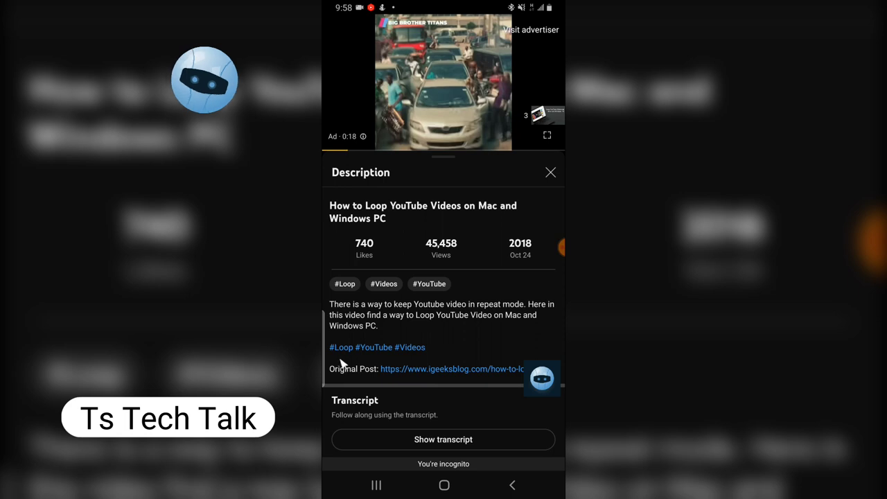
{"action": "scroll", "coordinate": [477, 370], "scroll_direction": "down", "scroll_amount": 2}
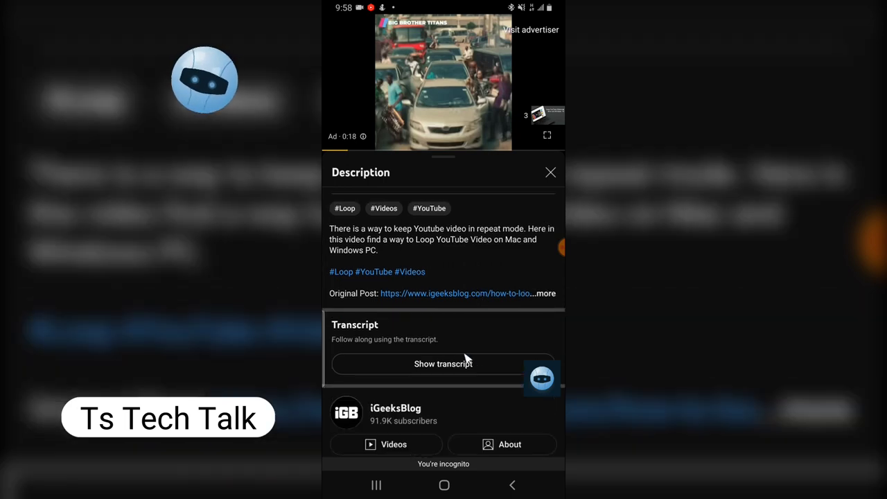
{"action": "scroll", "coordinate": [471, 357], "scroll_direction": "up", "scroll_amount": 2}
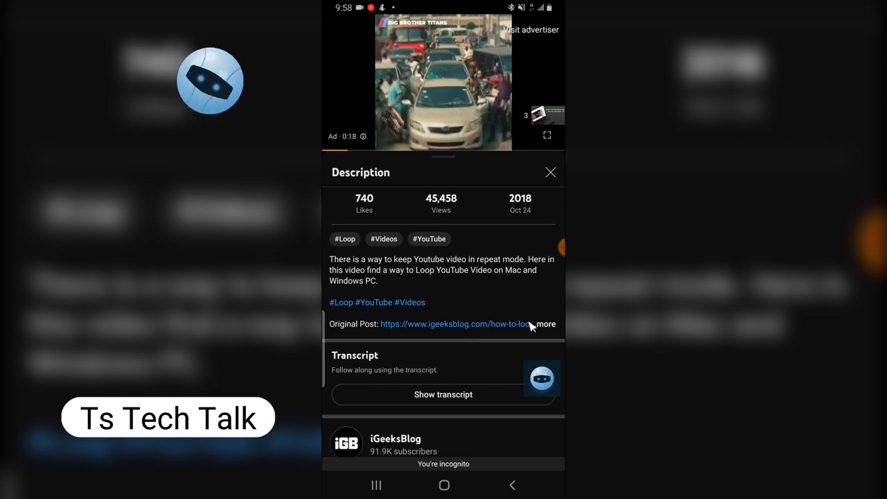
{"action": "left_click", "coordinate": [542, 326]}
{"action": "scroll", "coordinate": [492, 326], "scroll_direction": "down", "scroll_amount": 3}
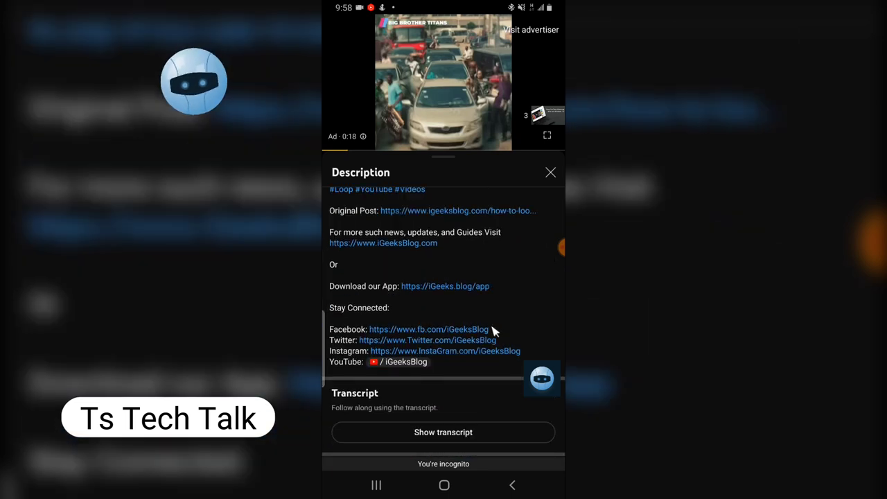
{"action": "scroll", "coordinate": [496, 327], "scroll_direction": "up", "scroll_amount": 4}
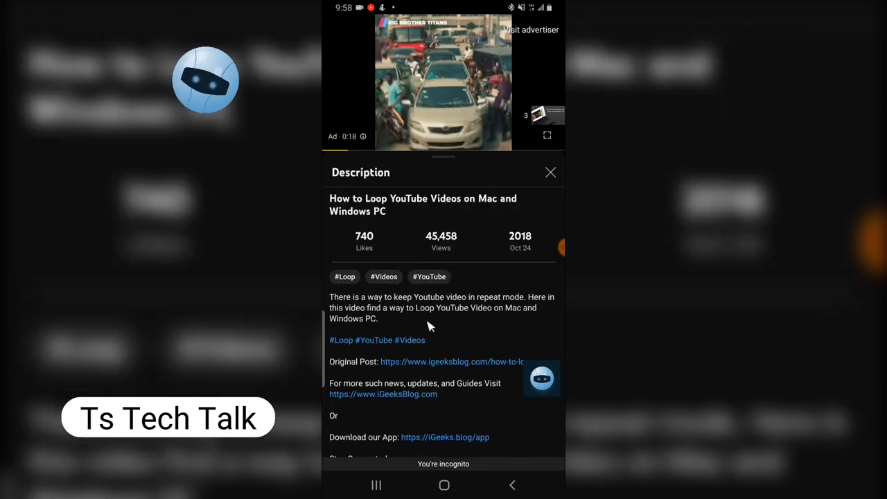
{"action": "scroll", "coordinate": [464, 308], "scroll_direction": "down", "scroll_amount": 2}
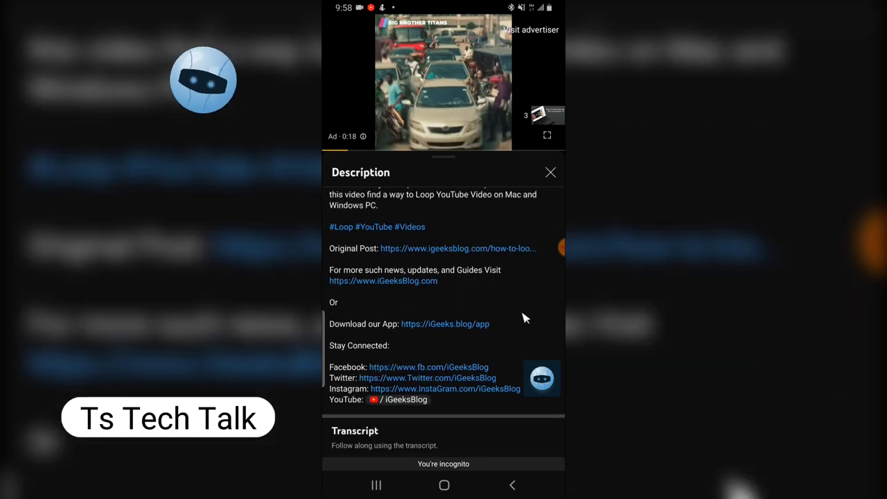
Switch back to the Google video results in Chrome and examine the other top-ranked titles.
{"action": "left_click", "coordinate": [376, 485]}
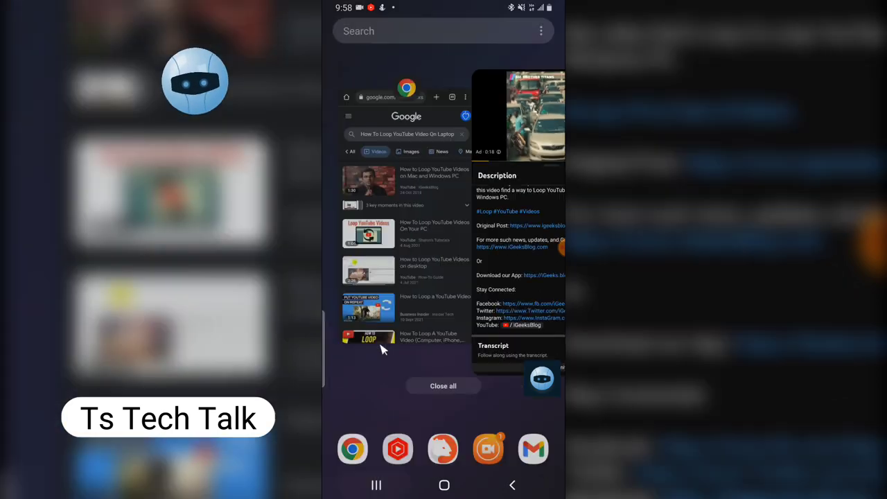
{"action": "left_click", "coordinate": [451, 253]}
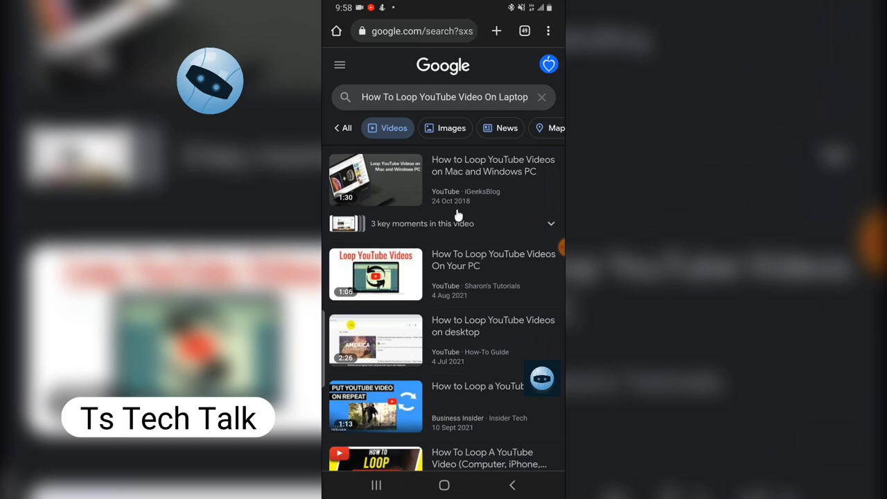
{"action": "scroll", "coordinate": [411, 458], "scroll_direction": "down", "scroll_amount": 2}
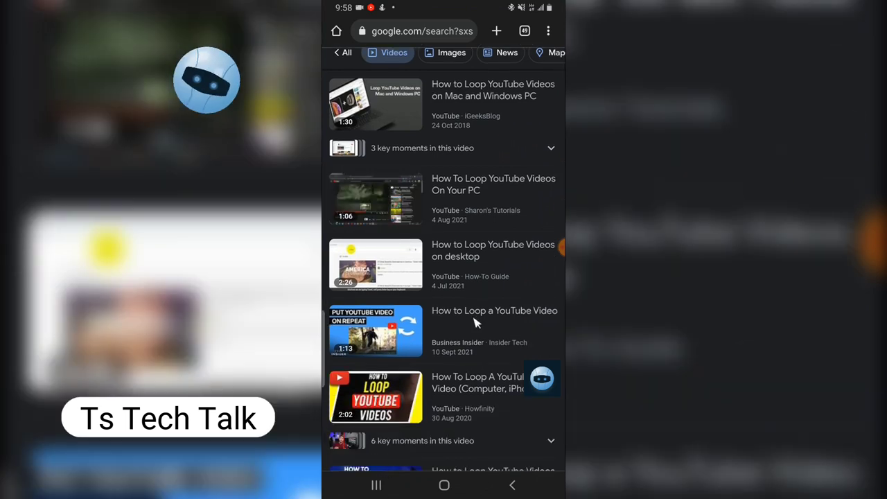
Switch to the video's edit page in YouTube Studio and leave it for the channel's video list.
{"action": "left_click", "coordinate": [376, 488]}
{"action": "left_click_drag", "start_coordinate": [384, 291], "coordinate": [476, 277]}
{"action": "left_click_drag", "start_coordinate": [443, 246], "coordinate": [527, 245]}
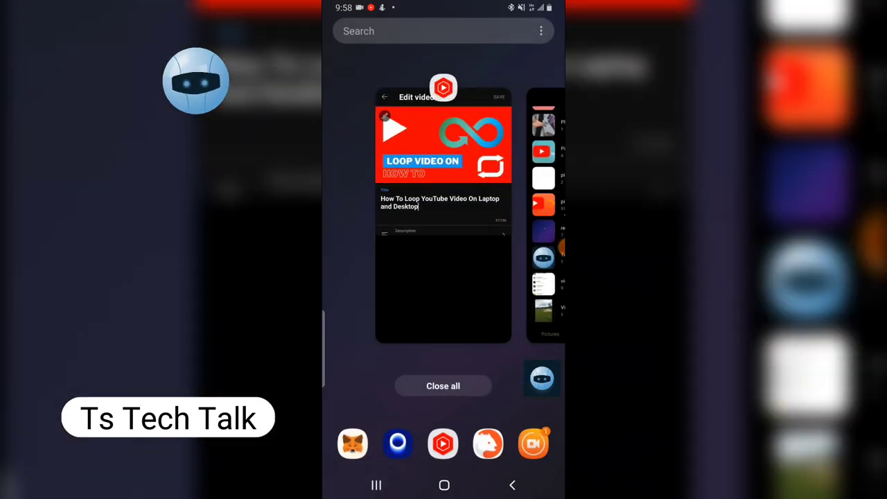
{"action": "left_click", "coordinate": [545, 228]}
{"action": "left_click", "coordinate": [376, 485]}
{"action": "left_click_drag", "start_coordinate": [392, 291], "coordinate": [509, 273]}
{"action": "left_click", "coordinate": [471, 273]}
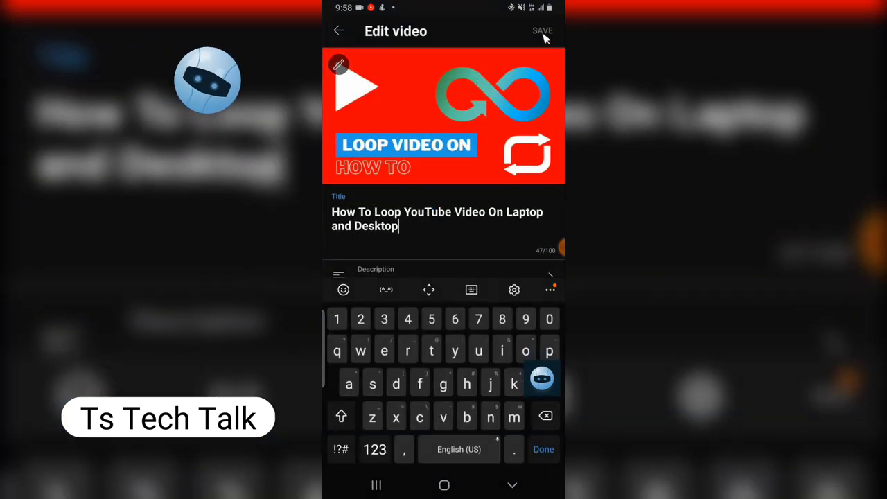
{"action": "left_click", "coordinate": [338, 31]}
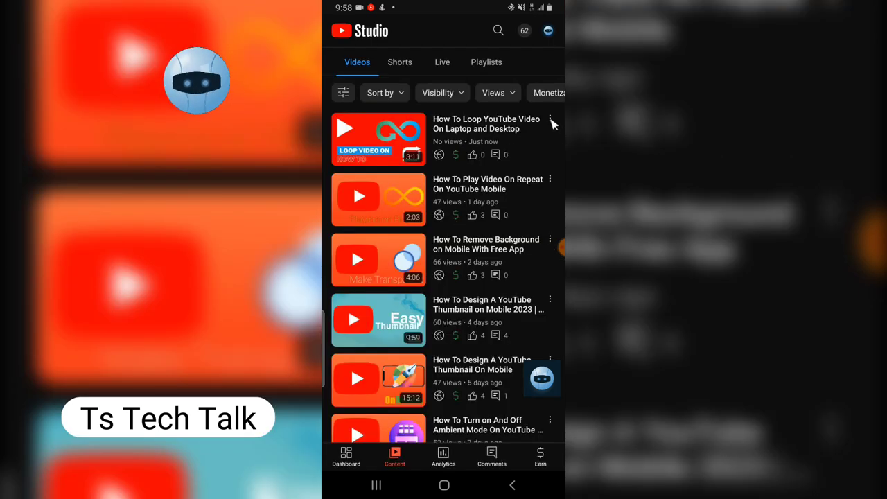
Open "How To Loop YouTube Video On Laptop and Desktop" for editing and view the beginning of its description.
{"action": "left_click", "coordinate": [550, 119]}
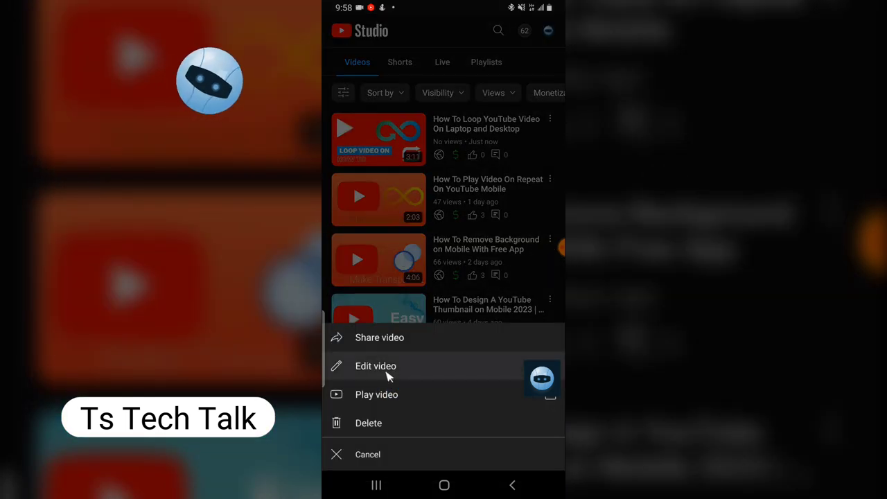
{"action": "left_click", "coordinate": [388, 375]}
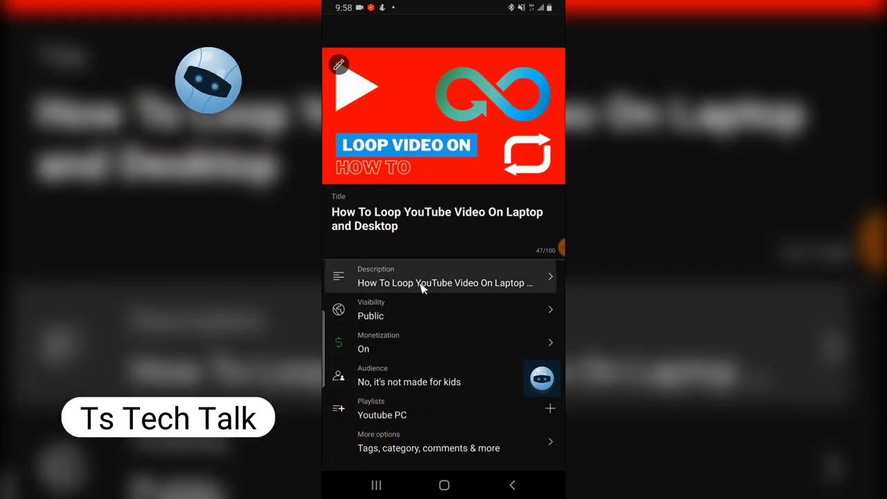
{"action": "left_click", "coordinate": [420, 283]}
{"action": "scroll", "coordinate": [443, 152], "scroll_direction": "up", "scroll_amount": 5}
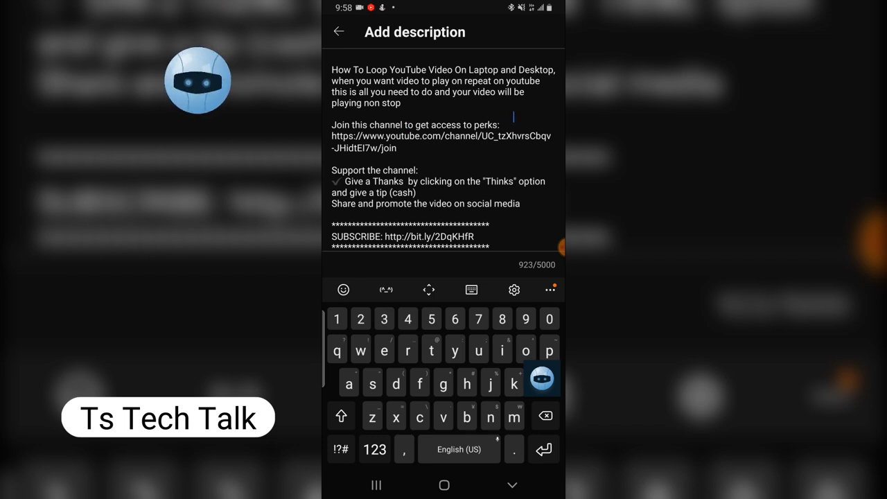
Insert a hashtag line with #loop #youtube in the description, between the intro paragraph and the channel perks text.
{"action": "scroll", "coordinate": [443, 152], "scroll_direction": "down", "scroll_amount": 5}
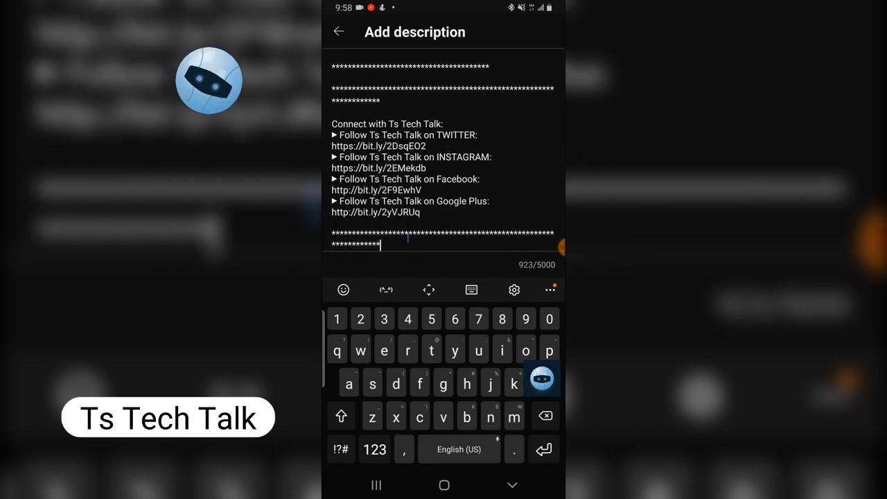
{"action": "scroll", "coordinate": [493, 144], "scroll_direction": "up", "scroll_amount": 5}
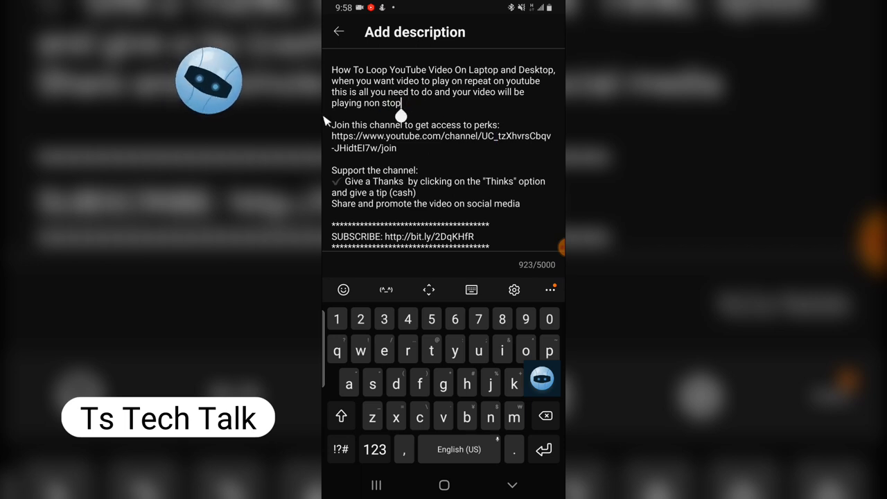
{"action": "key", "text": "Return"}
{"action": "key", "text": "Return"}
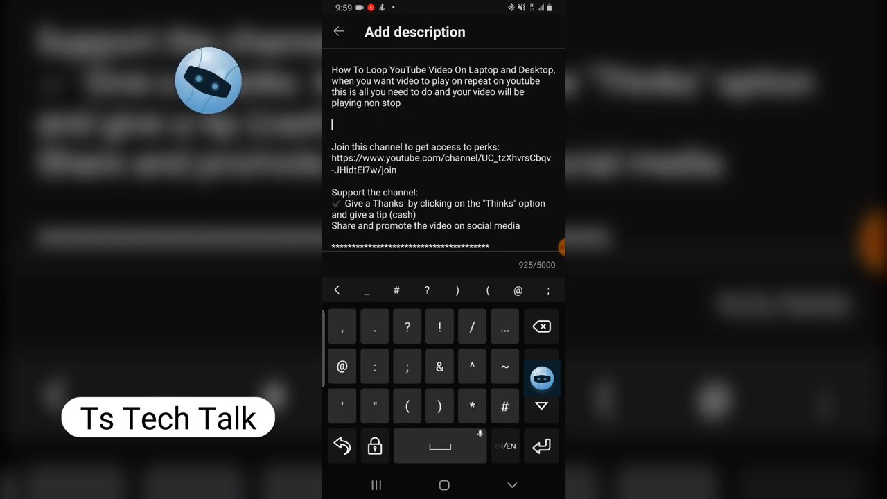
{"action": "type", "text": "#"}
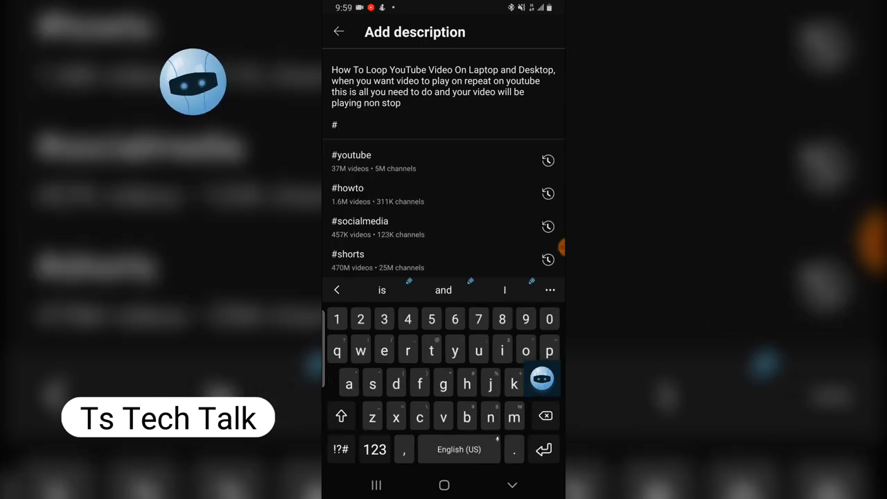
{"action": "type", "text": "loop"}
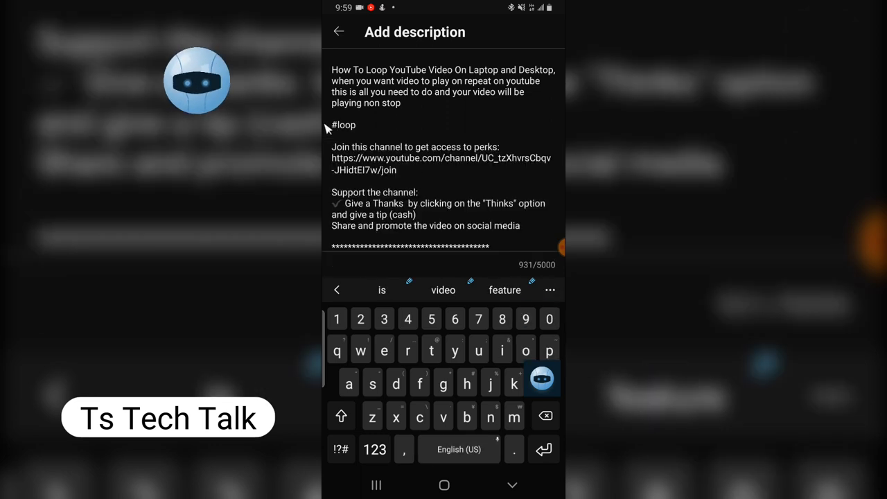
{"action": "type", "text": " #"}
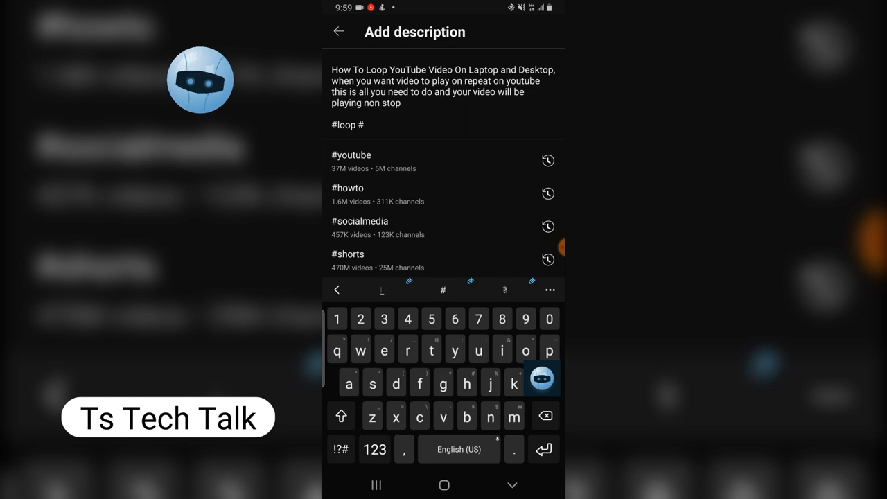
{"action": "left_click", "coordinate": [352, 160]}
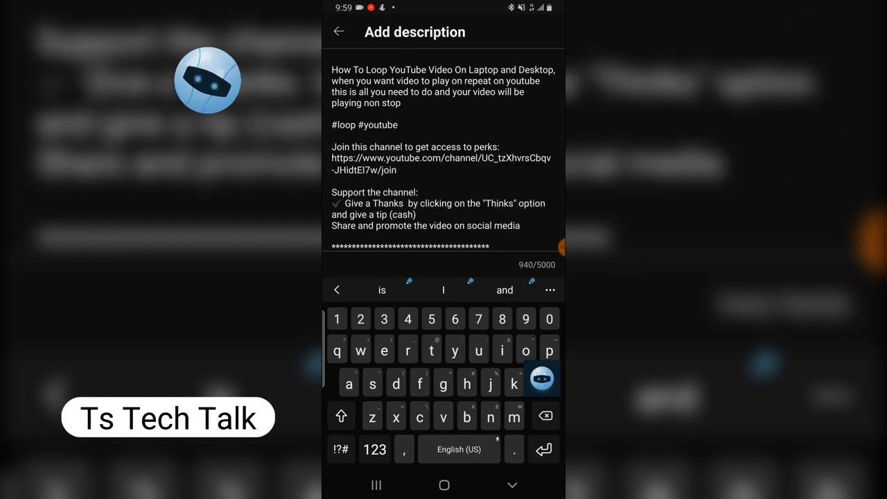
Add the hashtags #video and #repeat after #youtube in the description.
{"action": "left_click", "coordinate": [340, 449]}
{"action": "type", "text": "#"}
{"action": "left_click", "coordinate": [341, 445]}
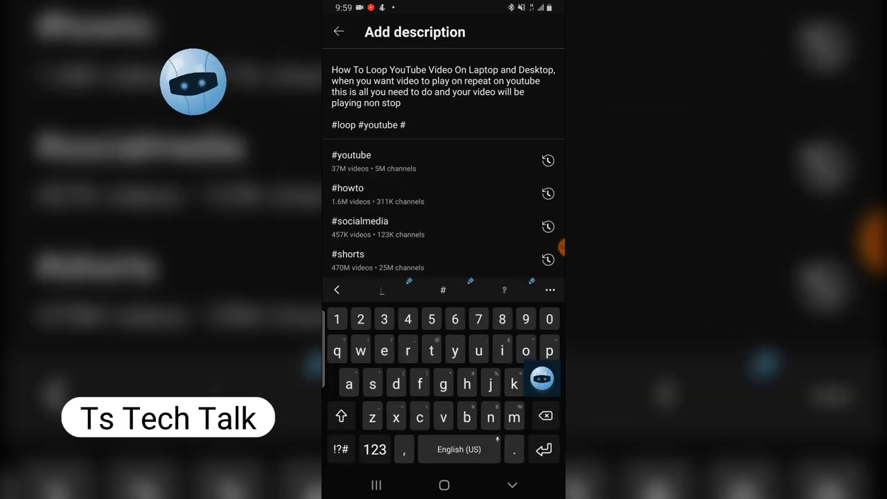
{"action": "type", "text": "video #"}
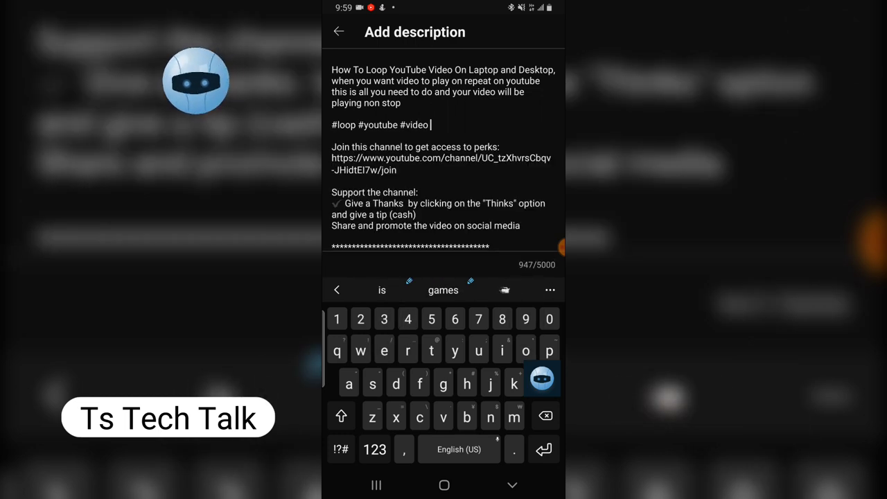
{"action": "left_click", "coordinate": [340, 449]}
{"action": "type", "text": "#"}
{"action": "left_click", "coordinate": [341, 449]}
{"action": "type", "text": "repeat"}
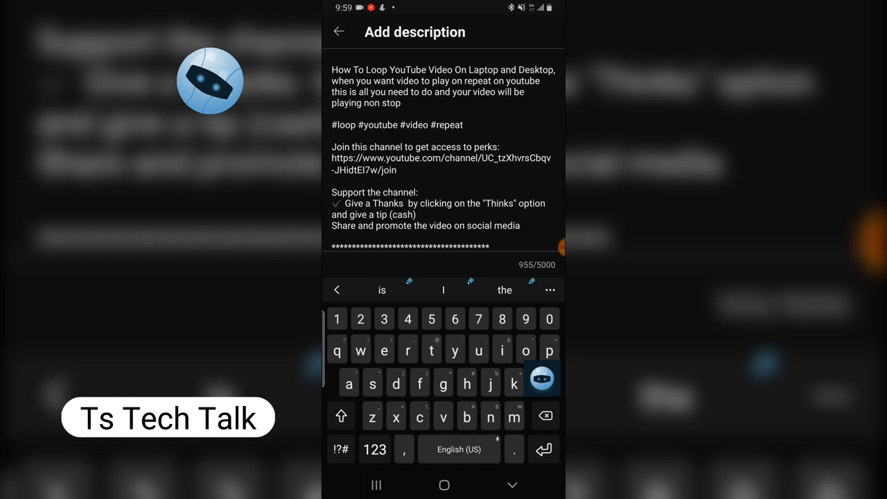
Add the combined hashtag #LoopYoutubeVideo after #repeat in the description.
{"action": "left_click", "coordinate": [340, 449]}
{"action": "type", "text": "#"}
{"action": "left_click", "coordinate": [342, 446]}
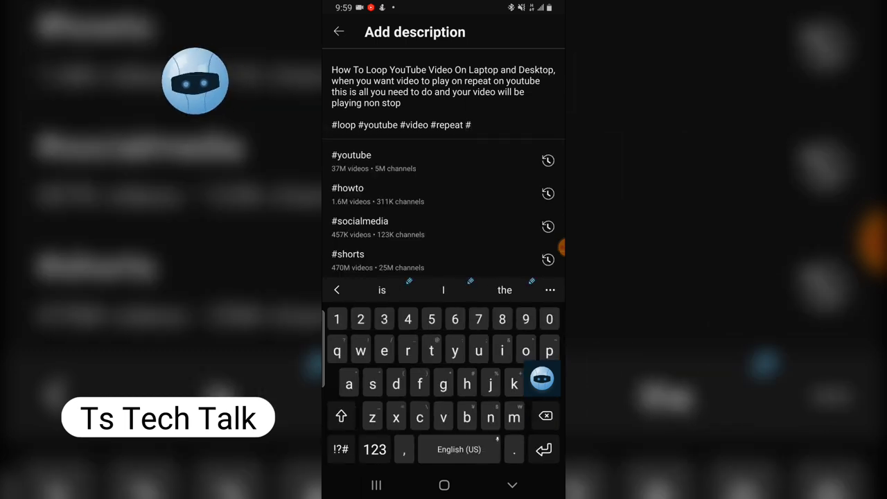
{"action": "type", "text": "Loop"}
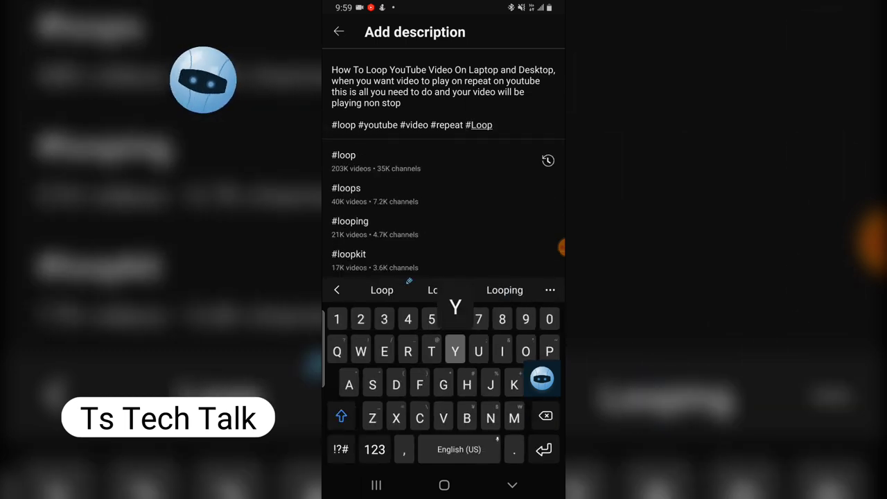
{"action": "type", "text": "Youtu"}
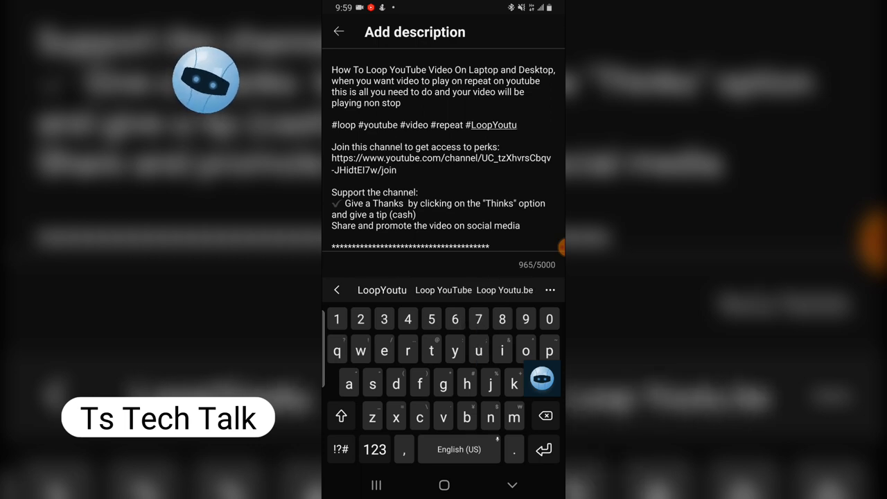
{"action": "type", "text": "b"}
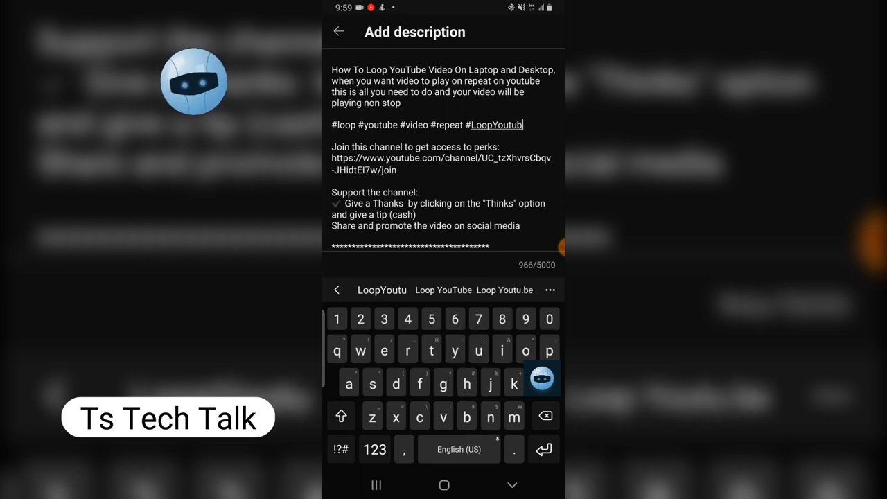
{"action": "type", "text": "e"}
{"action": "key", "text": "shift"}
{"action": "type", "text": "Video"}
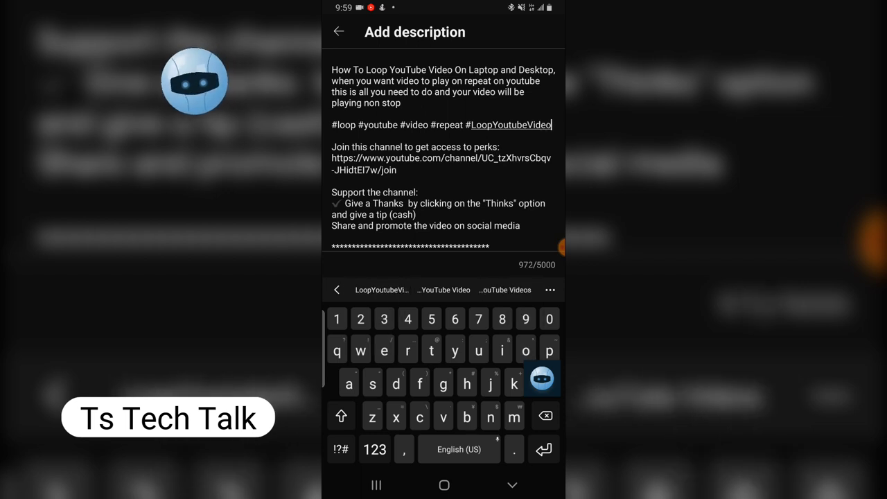
Add the hashtags #RepeatVIDEOonYoutube, #loop_videos_on_YouTube and #youtube_video_loop after #LoopYoutubeVideo.
{"action": "key", "text": "Return"}
{"action": "type", "text": "#"}
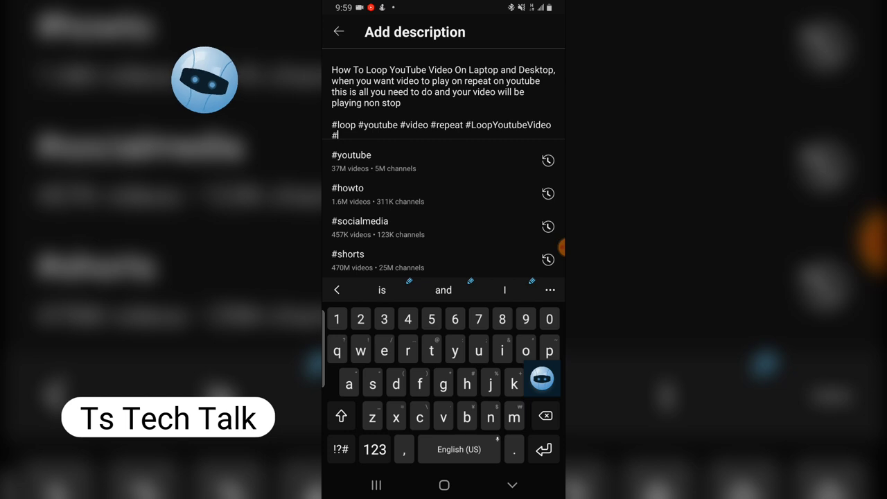
{"action": "type", "text": "loo"}
{"action": "key", "text": "BackSpace"}
{"action": "key", "text": "BackSpace"}
{"action": "key", "text": "BackSpace"}
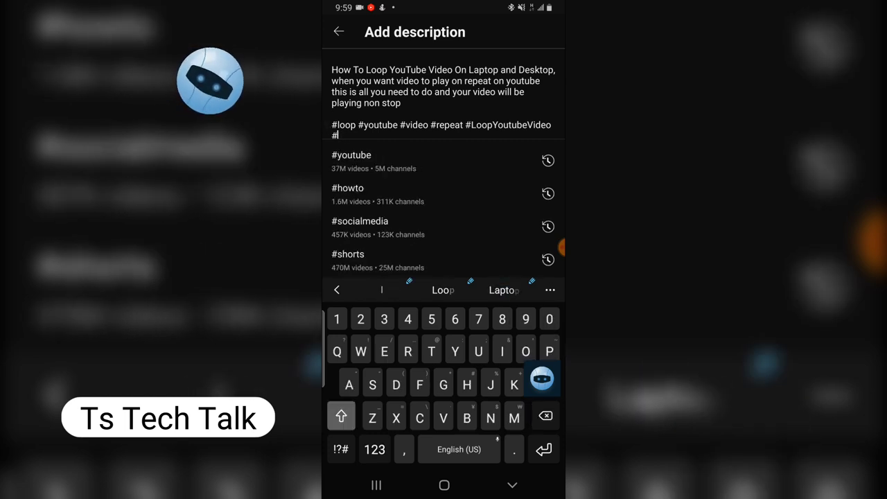
{"action": "type", "text": "Repeat"}
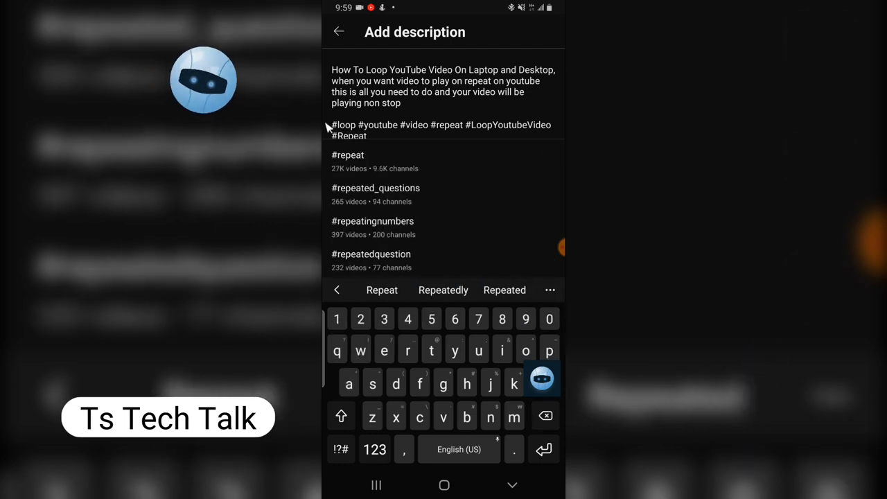
{"action": "left_click", "coordinate": [552, 247]}
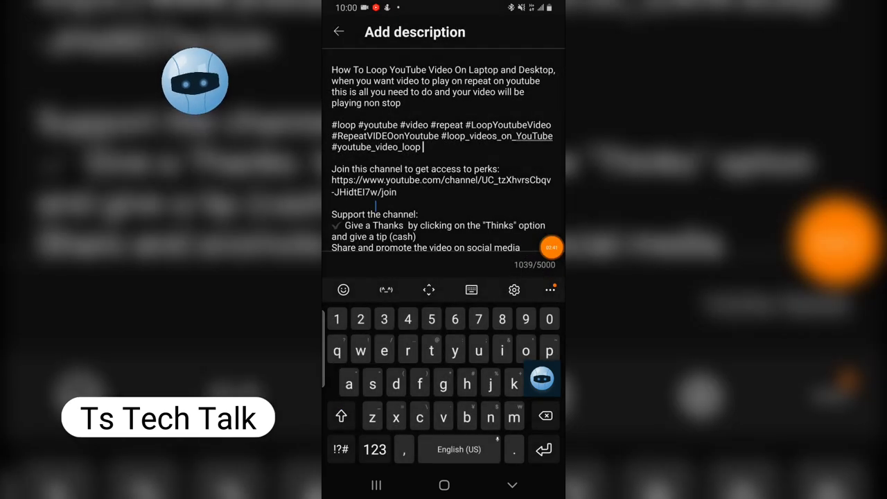
Highlight the added hashtags and compare them with those in the top-ranked video's description in the YouTube app.
{"action": "left_click_drag", "start_coordinate": [434, 147], "coordinate": [331, 147]}
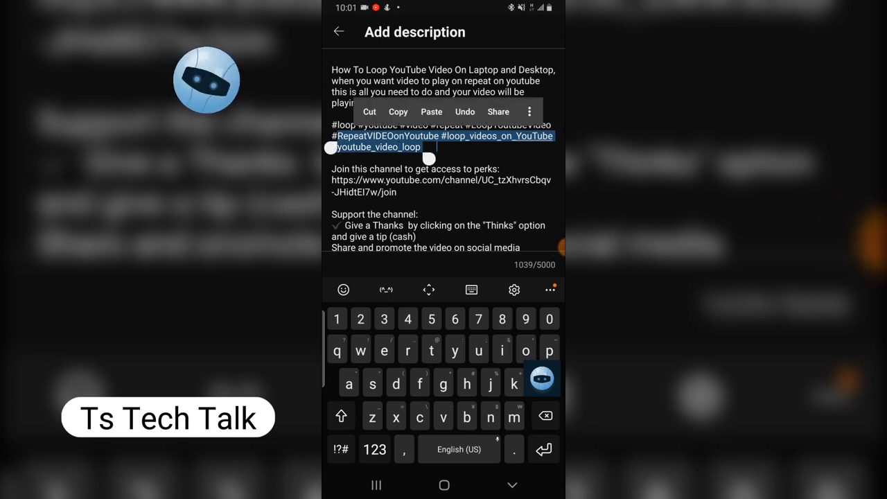
{"action": "left_click", "coordinate": [461, 152]}
{"action": "left_click_drag", "start_coordinate": [437, 149], "coordinate": [337, 125]}
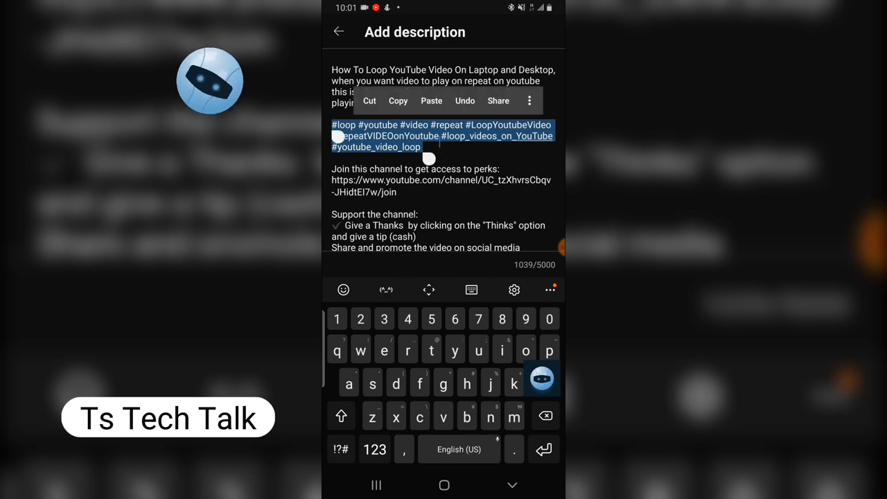
{"action": "left_click", "coordinate": [375, 485]}
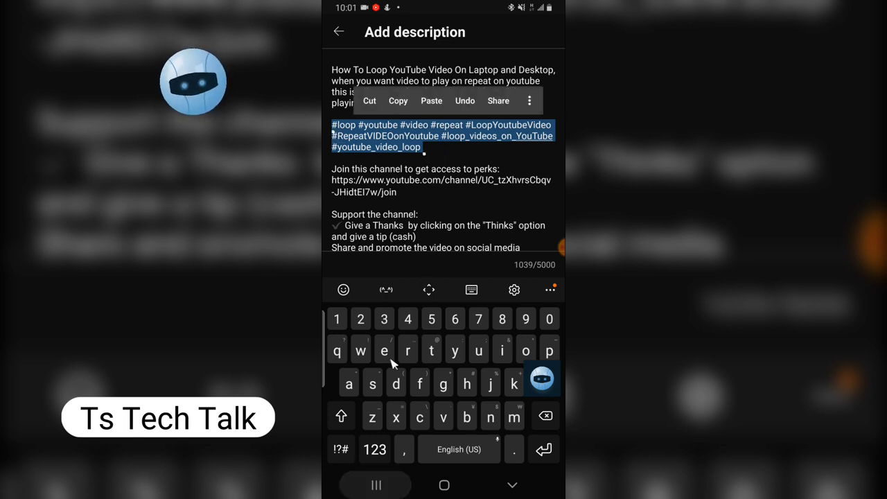
{"action": "left_click_drag", "start_coordinate": [342, 220], "coordinate": [450, 223]}
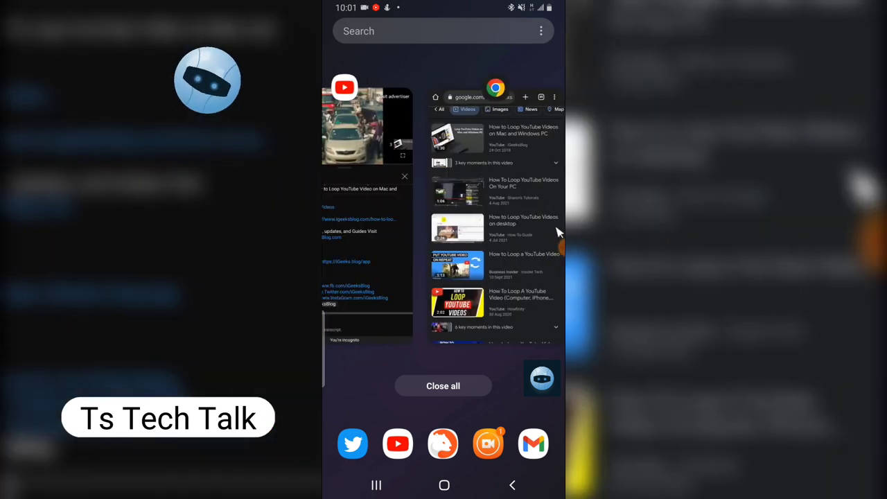
{"action": "left_click", "coordinate": [335, 263]}
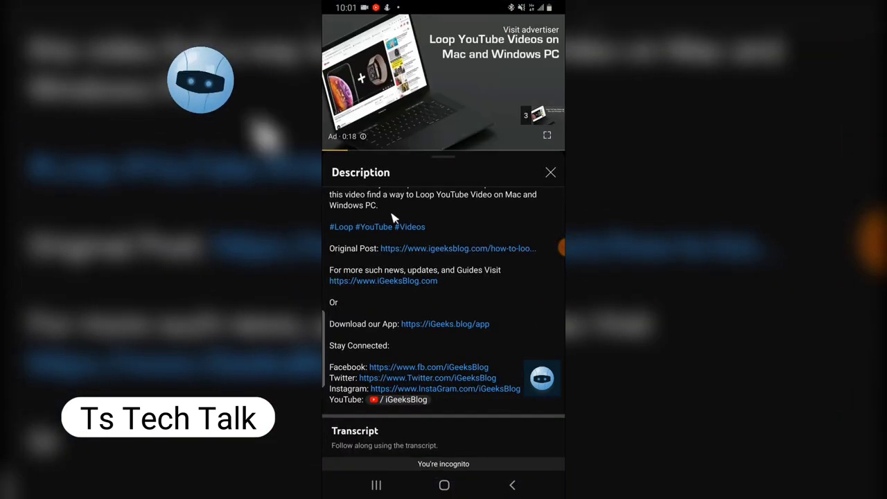
{"action": "scroll", "coordinate": [422, 224], "scroll_direction": "up", "scroll_amount": 3}
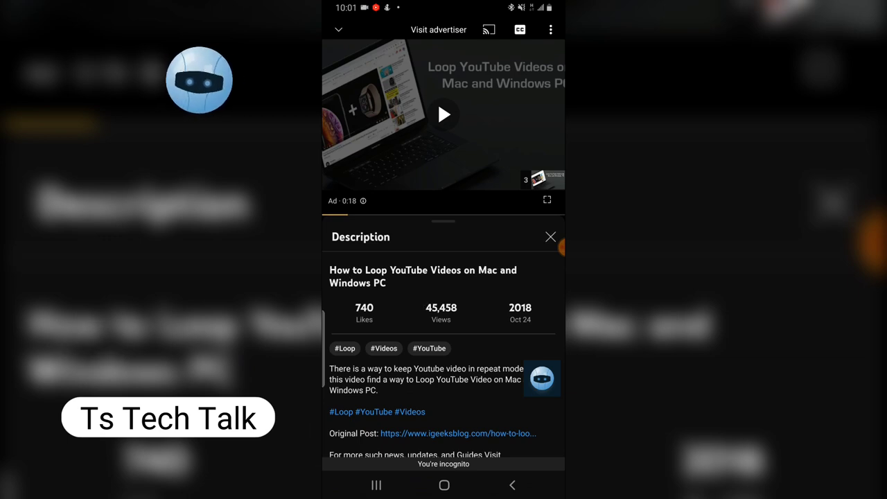
Switch to the Google video results in Chrome and add the top-ranked video titles to the description below the hashtags.
{"action": "left_click", "coordinate": [376, 485]}
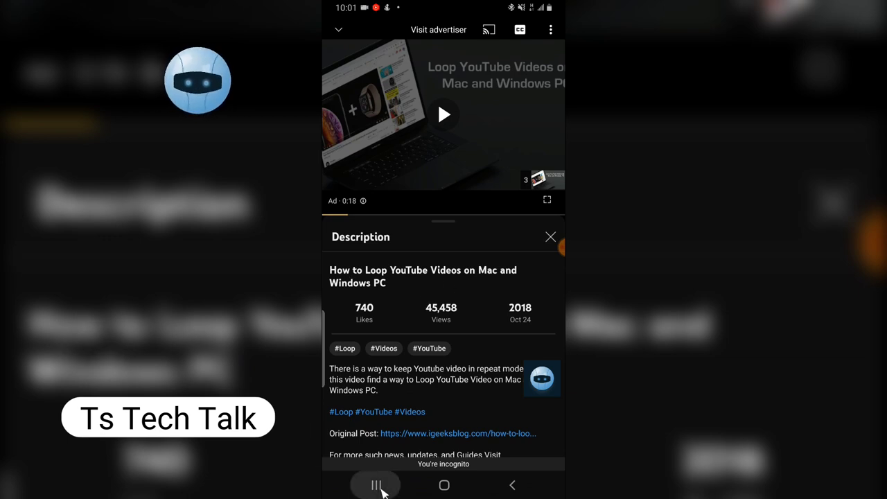
{"action": "left_click", "coordinate": [432, 269]}
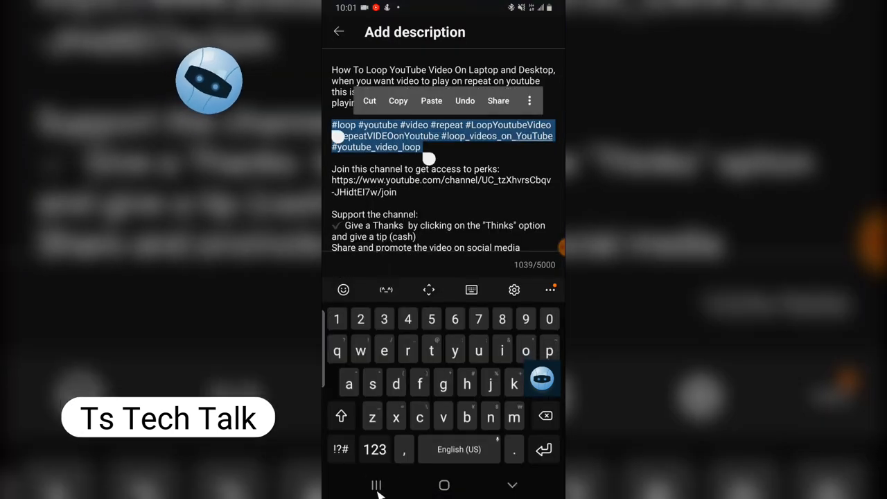
{"action": "left_click", "coordinate": [376, 485]}
{"action": "left_click_drag", "start_coordinate": [352, 204], "coordinate": [480, 205]}
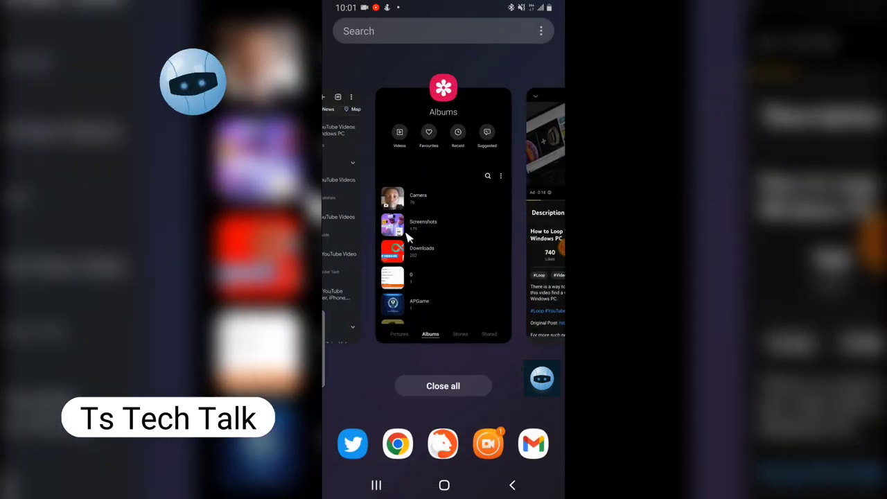
{"action": "left_click_drag", "start_coordinate": [406, 232], "coordinate": [491, 223]}
{"action": "left_click", "coordinate": [475, 222]}
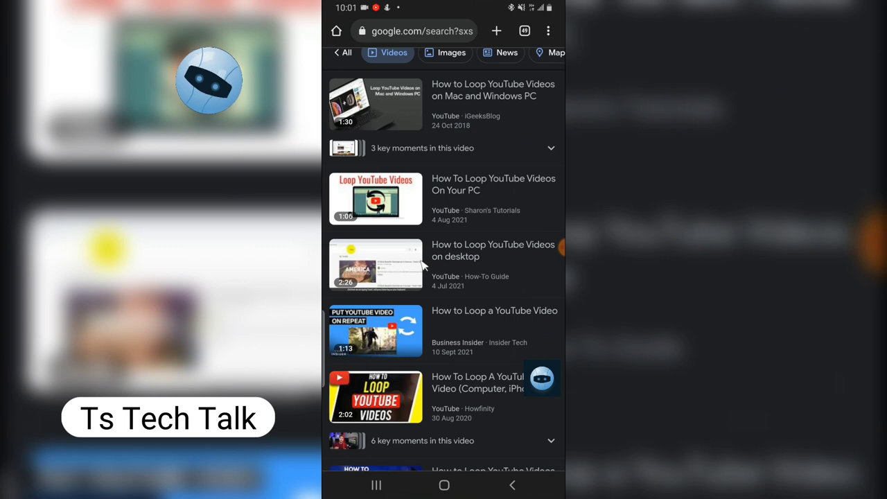
{"action": "left_click", "coordinate": [461, 197]}
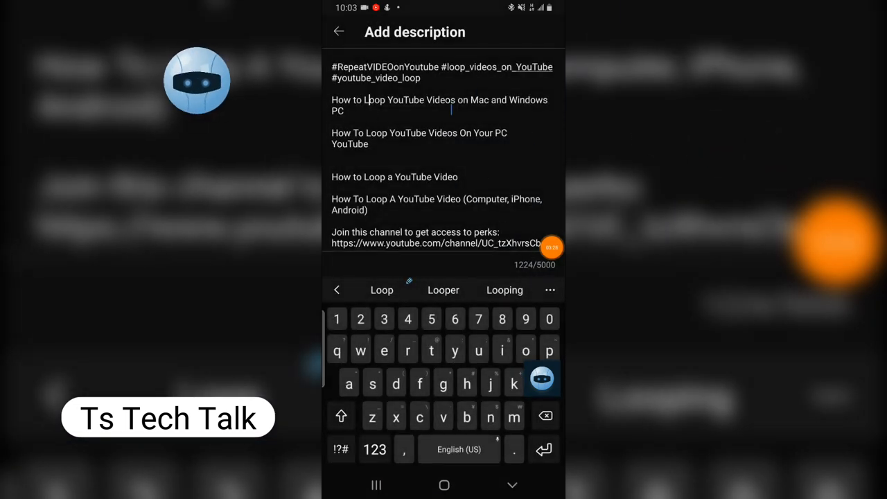
Review the added video titles and hashtags in the description, and save the edited video.
{"action": "left_click_drag", "start_coordinate": [378, 214], "coordinate": [327, 103]}
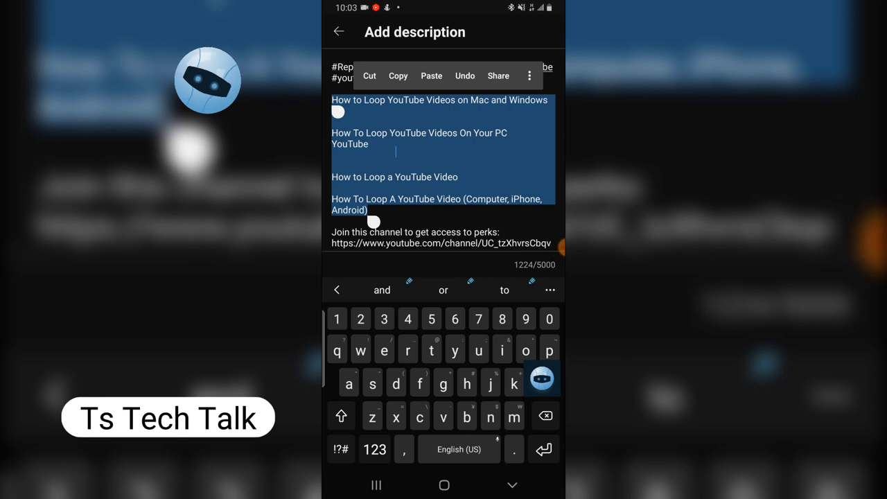
{"action": "left_click", "coordinate": [469, 215]}
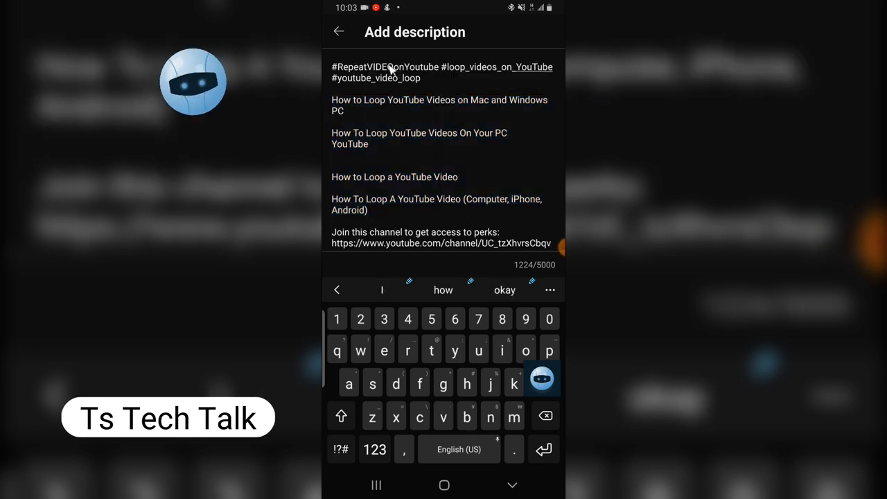
{"action": "scroll", "coordinate": [444, 141], "scroll_direction": "down", "scroll_amount": 1}
{"action": "scroll", "coordinate": [443, 152], "scroll_direction": "up", "scroll_amount": 3}
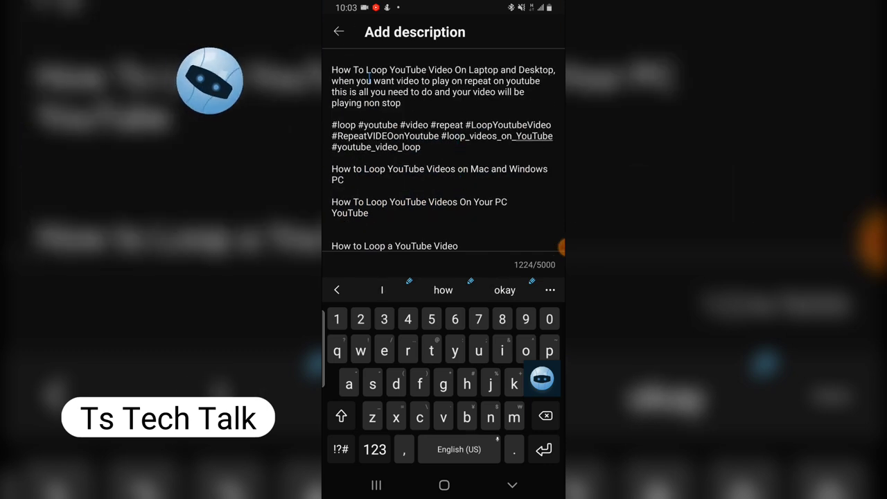
{"action": "left_click", "coordinate": [338, 31]}
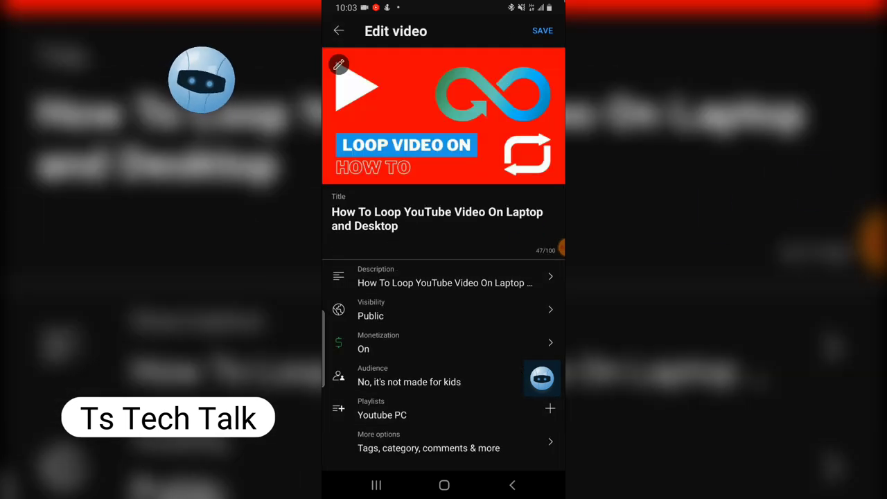
{"action": "left_click", "coordinate": [553, 32]}
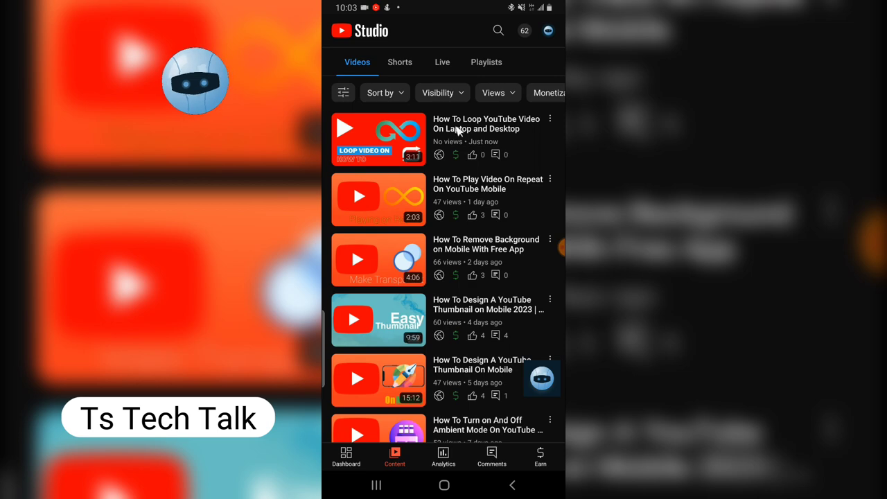
Refresh the list of uploaded videos and switch to the Google video results in Chrome.
{"action": "left_click_drag", "start_coordinate": [449, 348], "coordinate": [451, 345]}
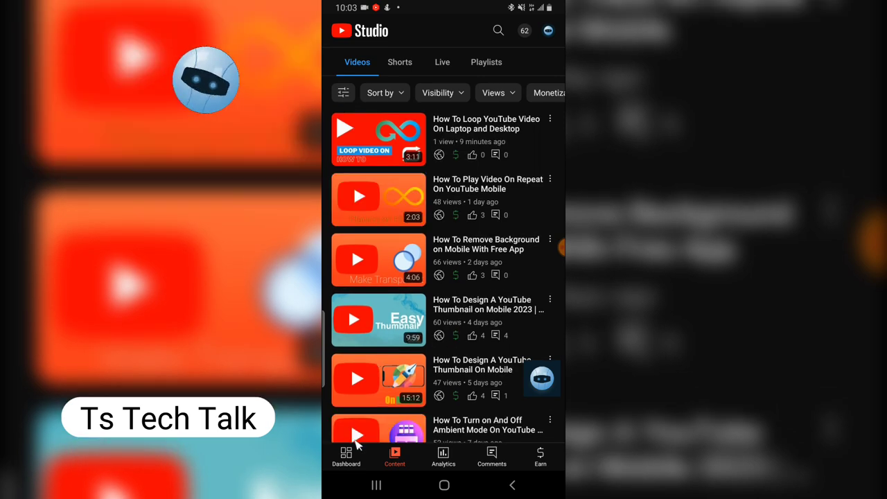
{"action": "left_click", "coordinate": [375, 487]}
{"action": "left_click_drag", "start_coordinate": [357, 257], "coordinate": [431, 178]}
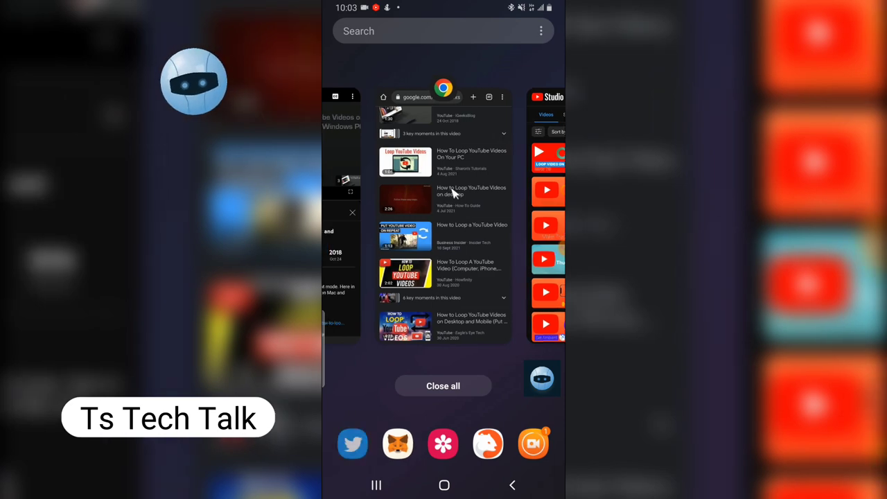
{"action": "left_click", "coordinate": [453, 187]}
Look through the Google video results from the top down for the newly published loop video.
{"action": "left_click_drag", "start_coordinate": [479, 91], "coordinate": [483, 241]}
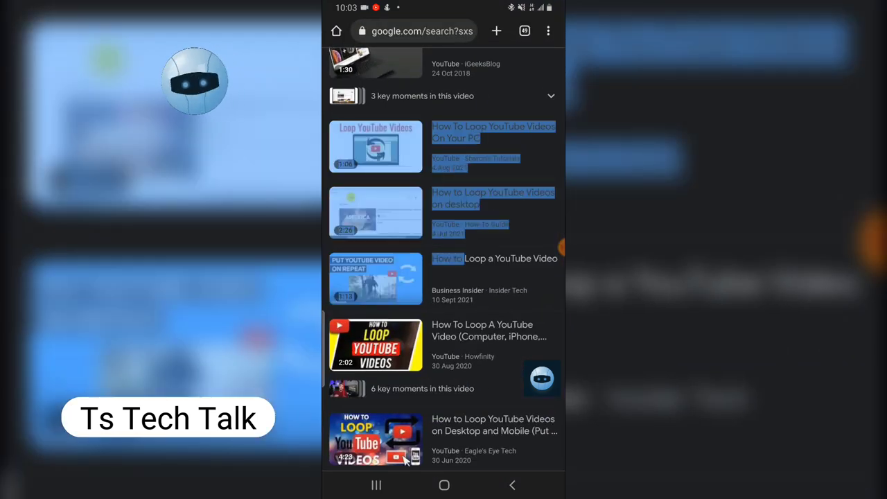
{"action": "scroll", "coordinate": [408, 461], "scroll_direction": "up", "scroll_amount": 3}
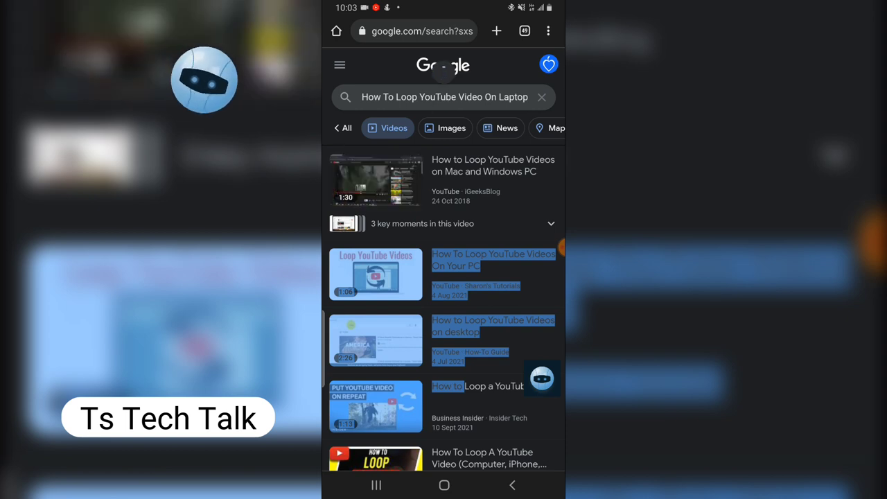
{"action": "scroll", "coordinate": [407, 461], "scroll_direction": "up", "scroll_amount": 2}
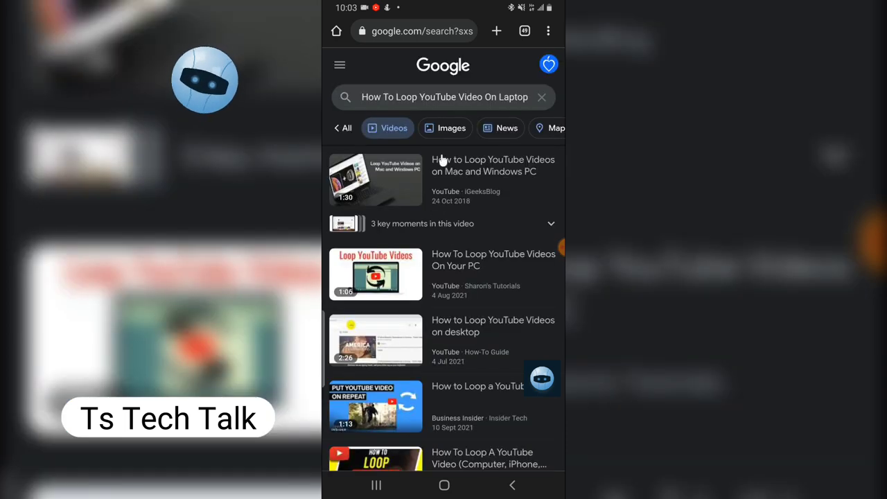
{"action": "scroll", "coordinate": [455, 293], "scroll_direction": "down", "scroll_amount": 2}
{"action": "scroll", "coordinate": [455, 293], "scroll_direction": "down", "scroll_amount": 10}
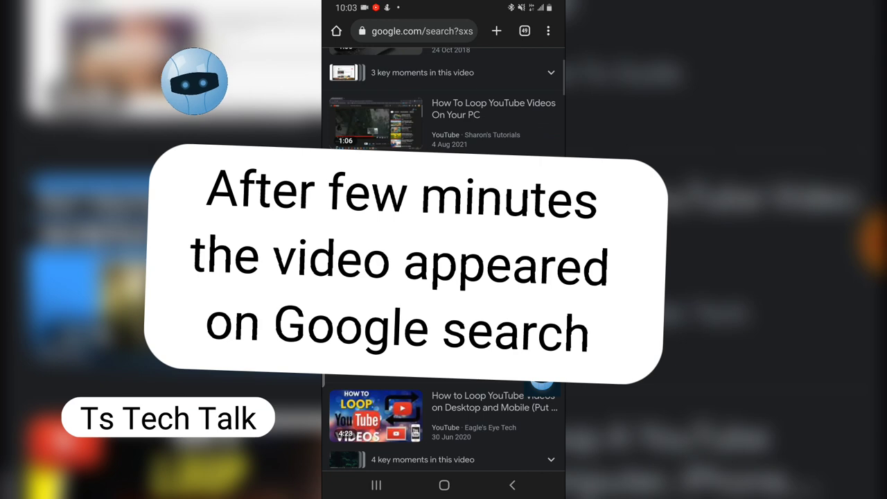
{"action": "scroll", "coordinate": [456, 293], "scroll_direction": "down", "scroll_amount": 10}
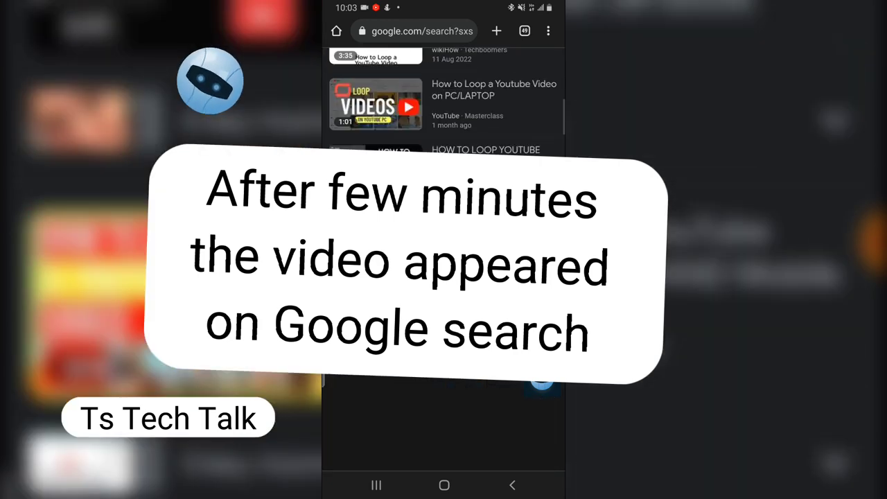
{"action": "scroll", "coordinate": [455, 293], "scroll_direction": "down", "scroll_amount": 15}
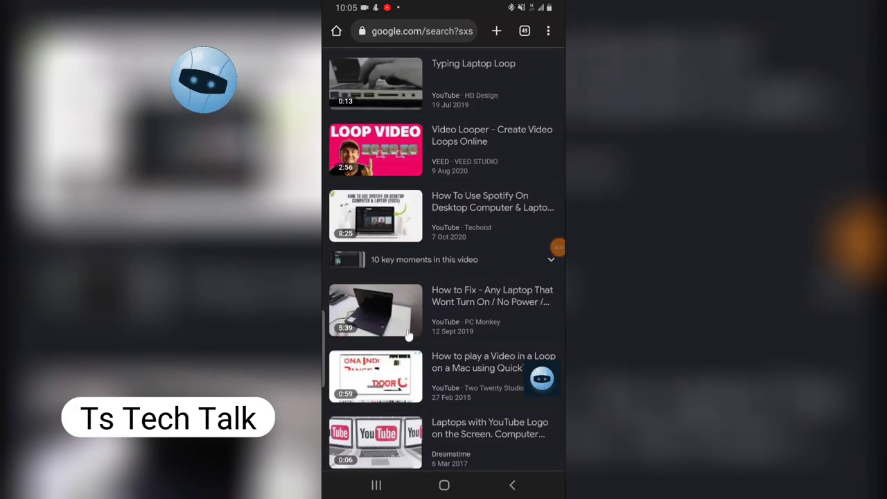
Switch to the YouTube app and search for the full video title "How To Loop YouTube Video On Laptop and Desktop".
{"action": "left_click", "coordinate": [377, 485]}
{"action": "left_click", "coordinate": [409, 201]}
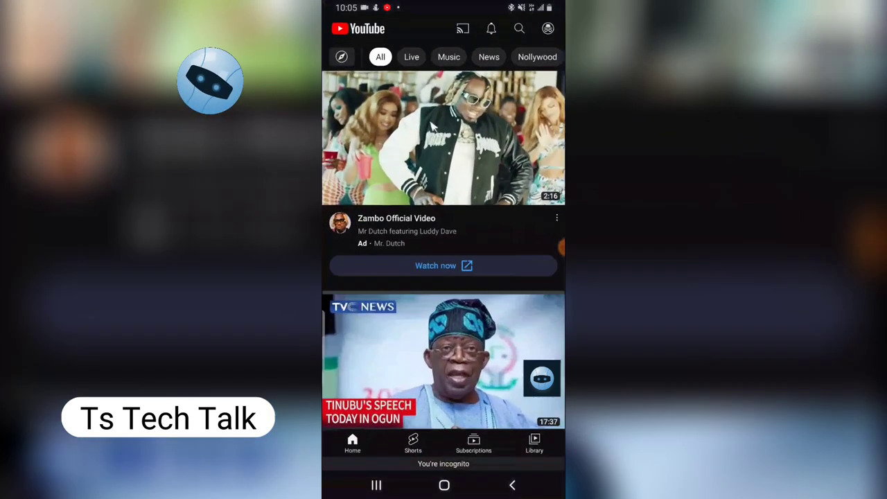
{"action": "left_click", "coordinate": [519, 29]}
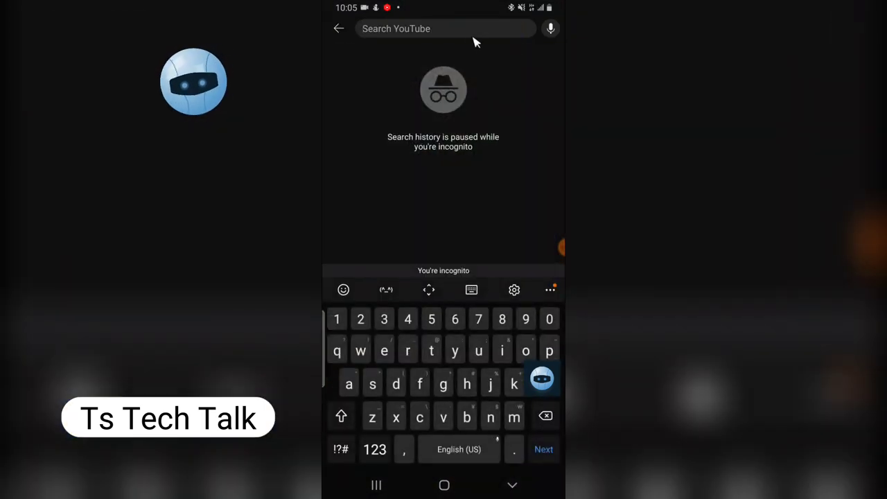
{"action": "key", "text": "Escape"}
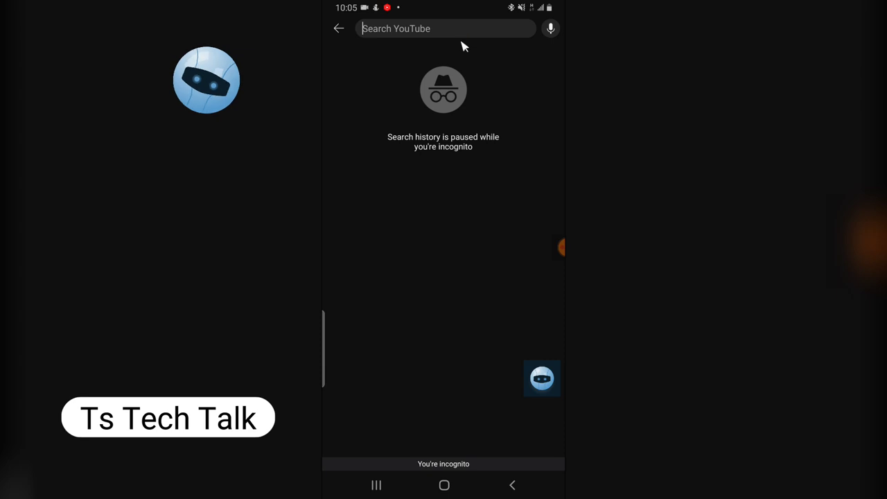
{"action": "left_click", "coordinate": [442, 40]}
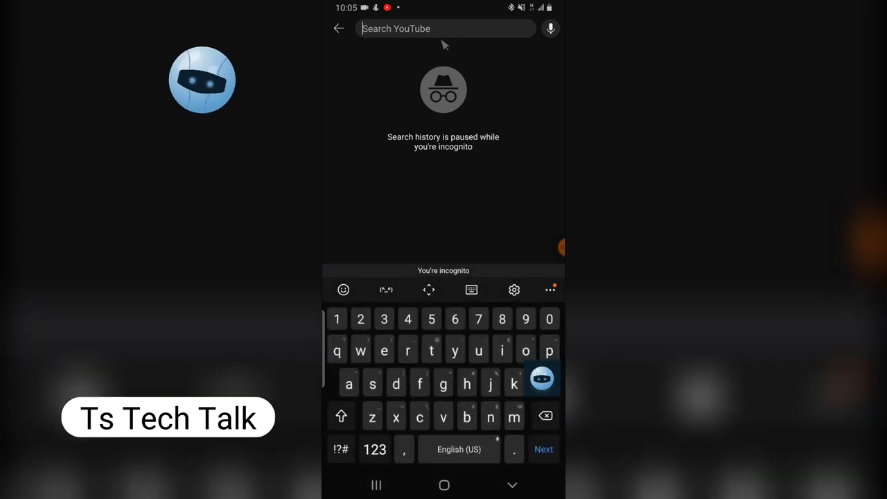
{"action": "left_click", "coordinate": [442, 41]}
{"action": "key", "text": "ctrl+v"}
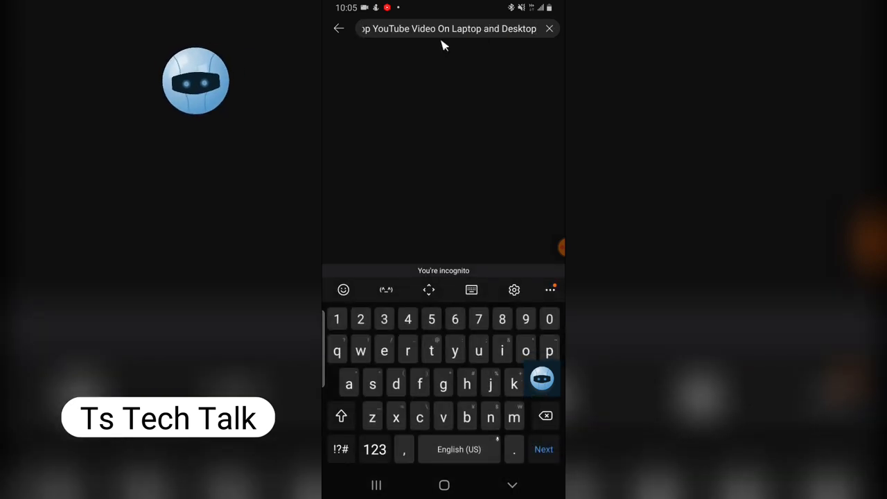
{"action": "key", "text": "Return"}
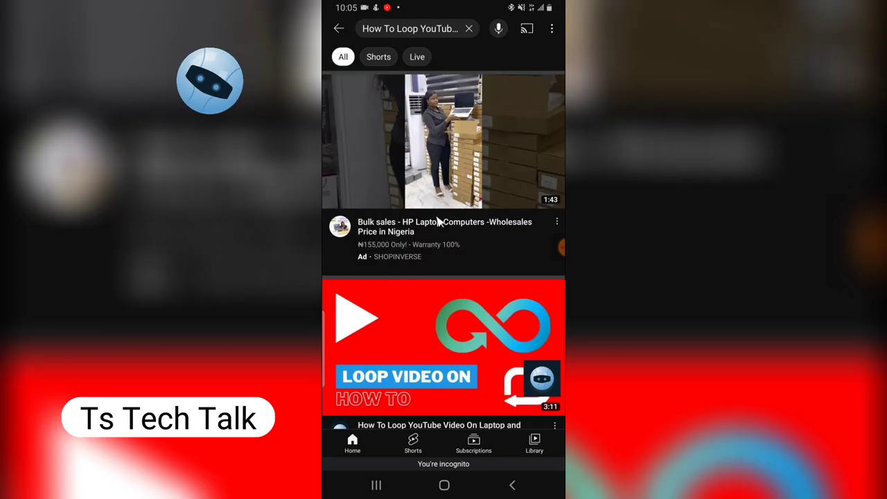
Examine the YouTube search results and compare the newly published video's position with the competing videos and Shorts.
{"action": "scroll", "coordinate": [450, 284], "scroll_direction": "down", "scroll_amount": 3}
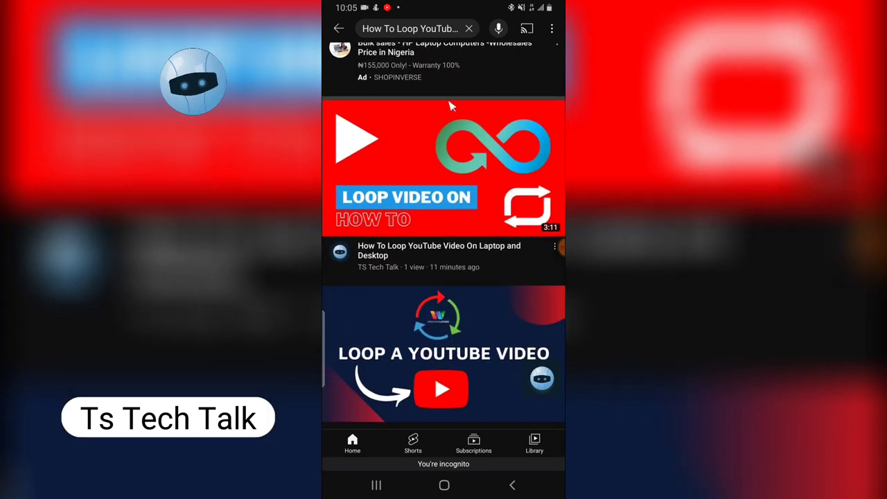
{"action": "scroll", "coordinate": [451, 92], "scroll_direction": "down", "scroll_amount": 2}
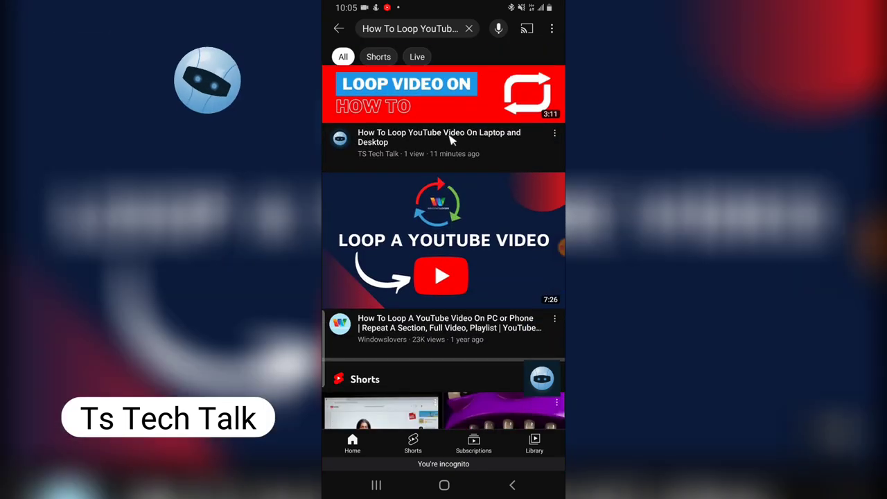
{"action": "scroll", "coordinate": [457, 129], "scroll_direction": "up", "scroll_amount": 1}
{"action": "scroll", "coordinate": [457, 138], "scroll_direction": "up", "scroll_amount": 2}
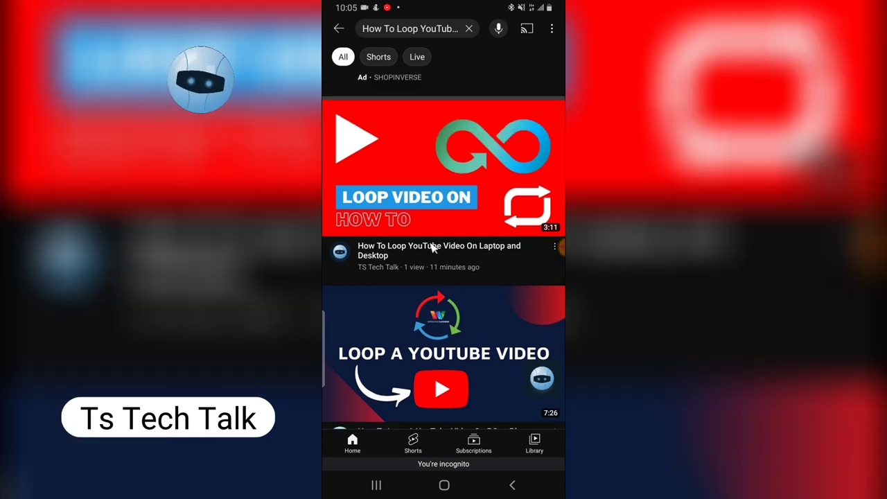
{"action": "scroll", "coordinate": [514, 350], "scroll_direction": "down", "scroll_amount": 4}
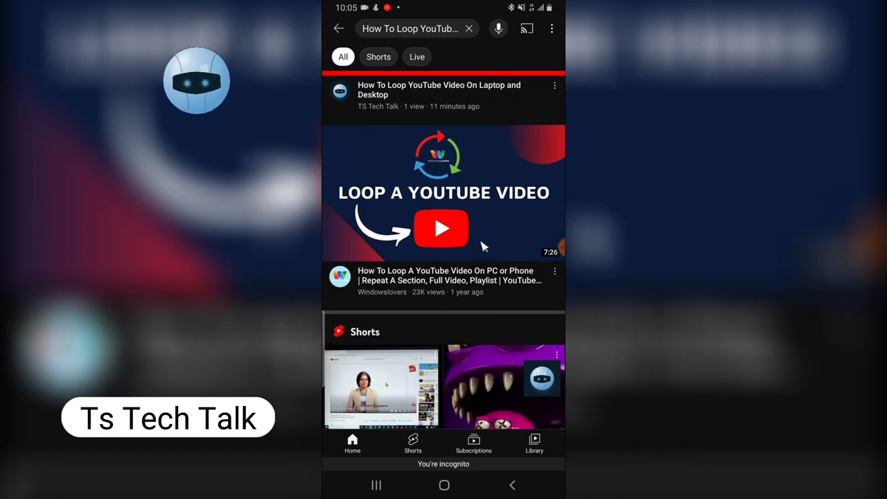
{"action": "scroll", "coordinate": [465, 272], "scroll_direction": "down", "scroll_amount": 2}
{"action": "scroll", "coordinate": [464, 272], "scroll_direction": "down", "scroll_amount": 7}
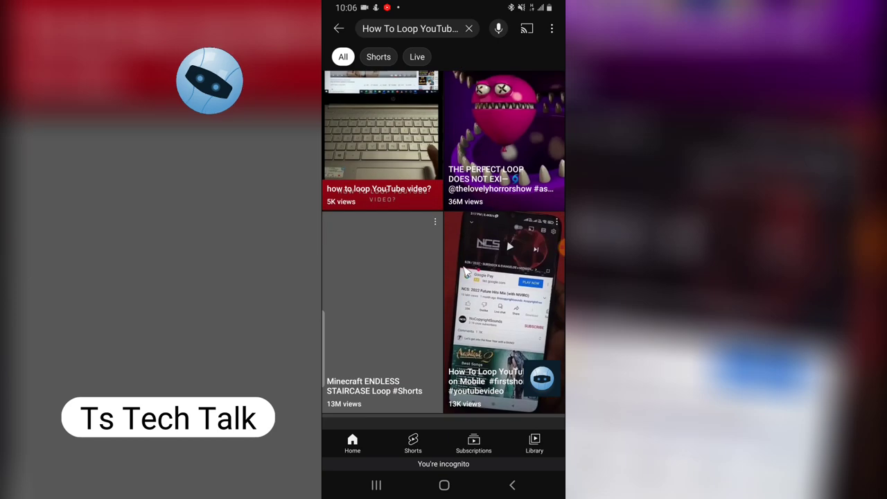
{"action": "scroll", "coordinate": [464, 272], "scroll_direction": "down", "scroll_amount": 3}
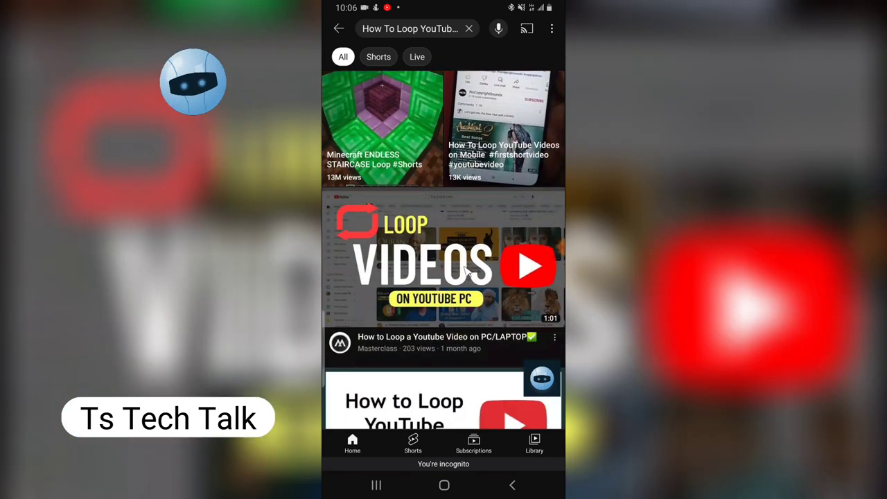
{"action": "scroll", "coordinate": [464, 271], "scroll_direction": "up", "scroll_amount": 6}
{"action": "scroll", "coordinate": [465, 272], "scroll_direction": "down", "scroll_amount": 10}
{"action": "scroll", "coordinate": [467, 270], "scroll_direction": "down", "scroll_amount": 1}
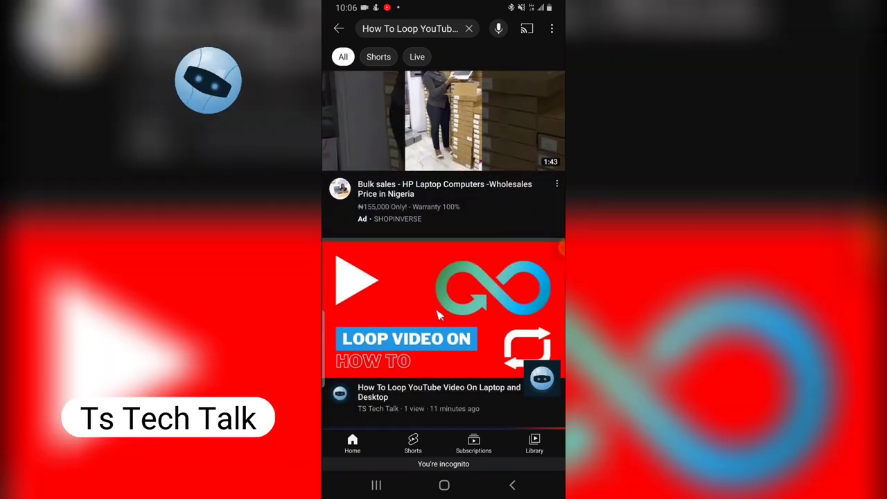